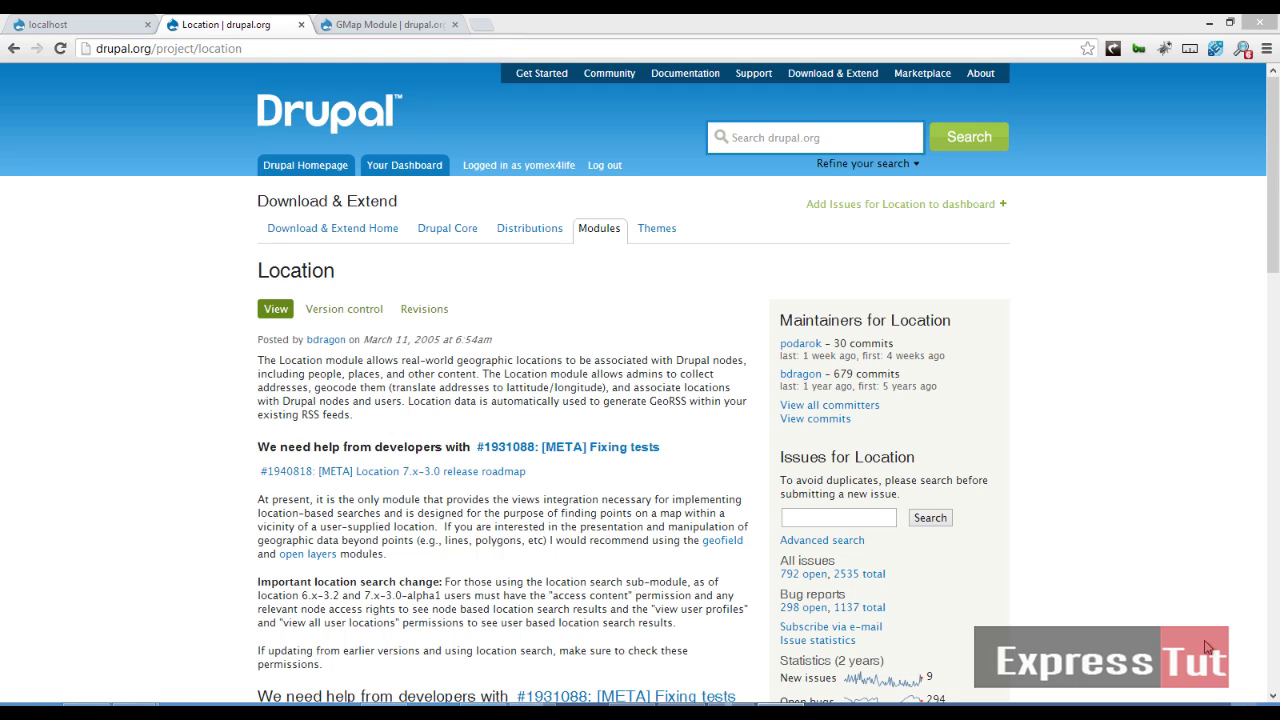
Compare the GMap Module and Location project pages on Drupal.org.
click(357, 24)
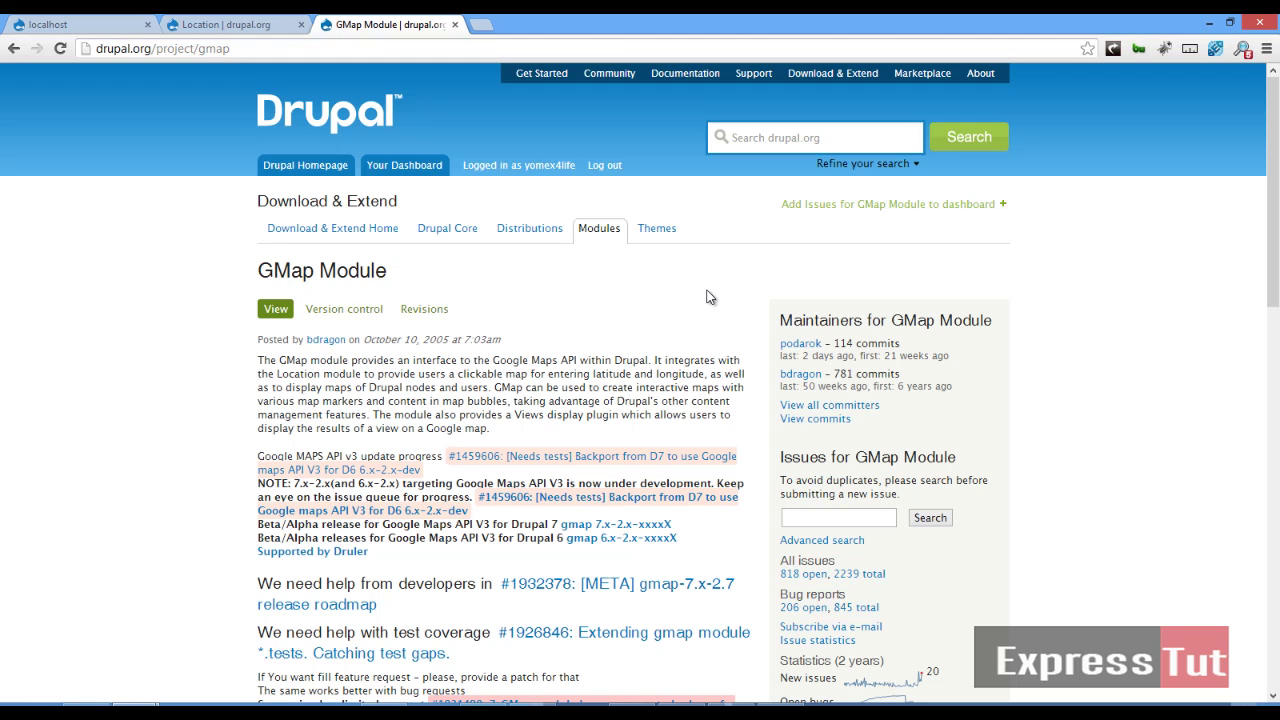
click(250, 24)
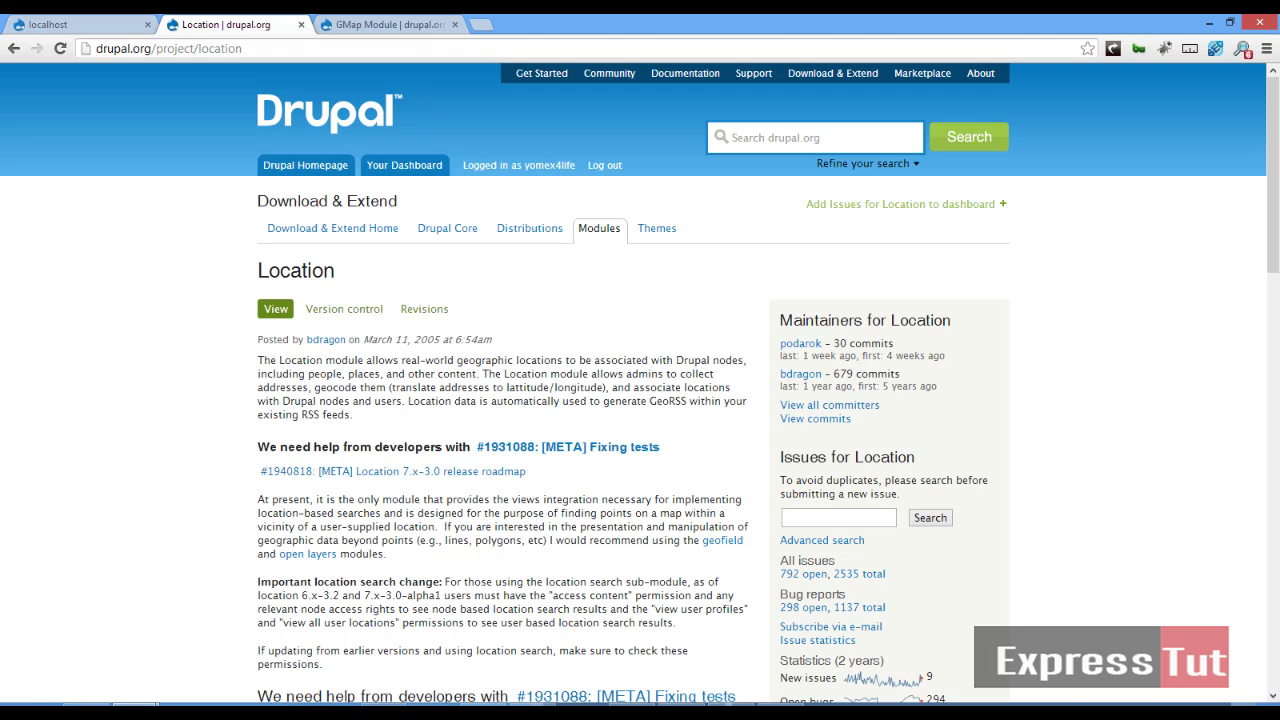
Download location 7.x-3.0-alpha8 and gmap 7.x-2.6 with 'drush dl location gmap'.
click(384, 635)
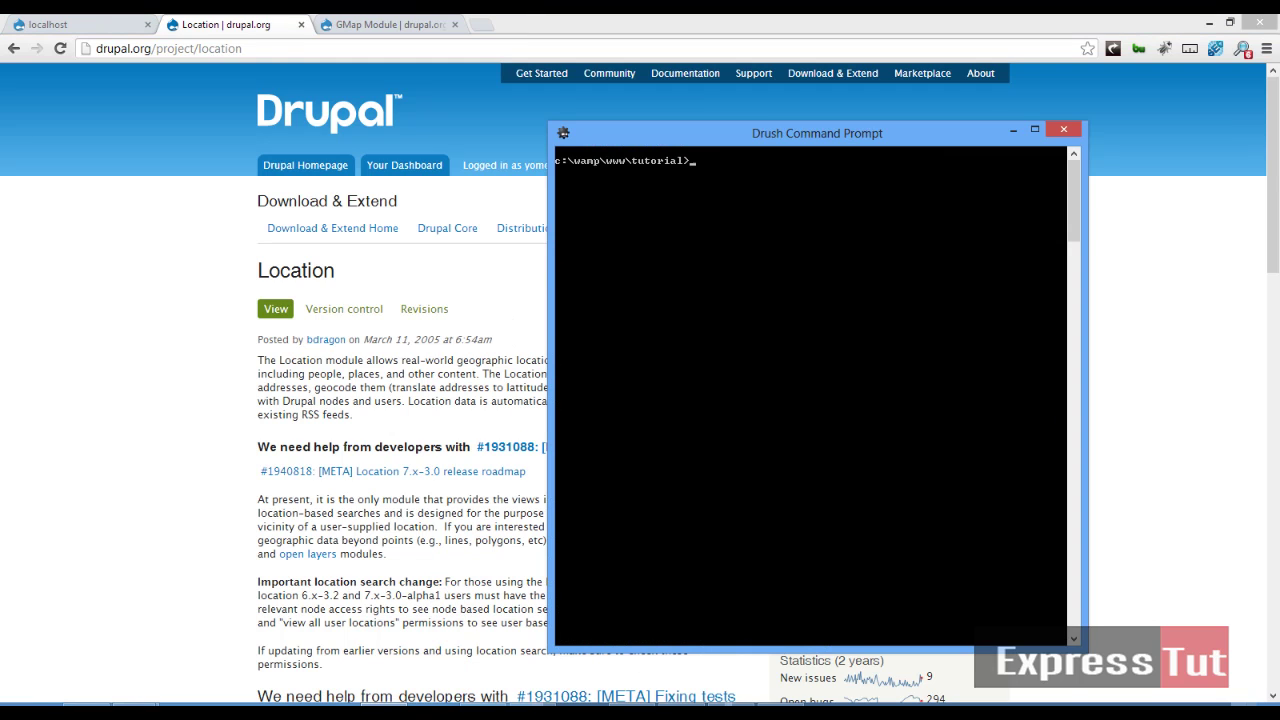
text(drush dl location gmap)
key(Return)
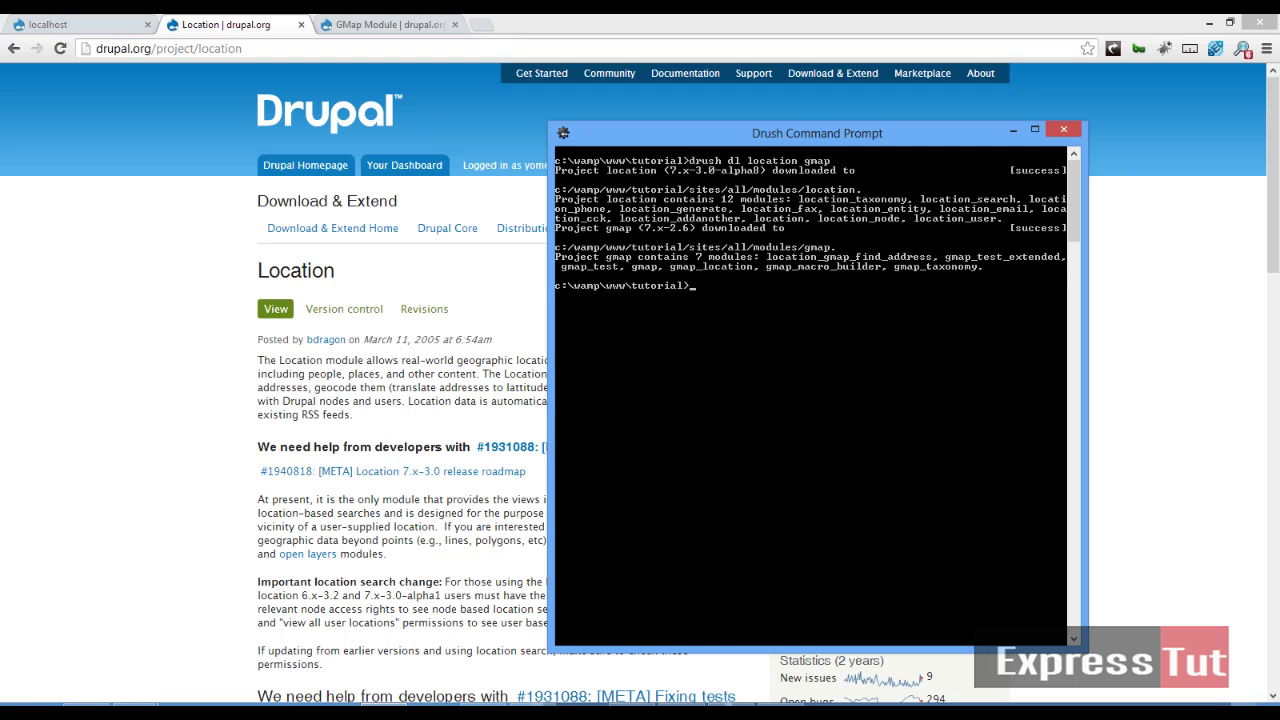
Show the local site's Modules page filtered to the Location category.
click(45, 24)
mouse_move(287, 78)
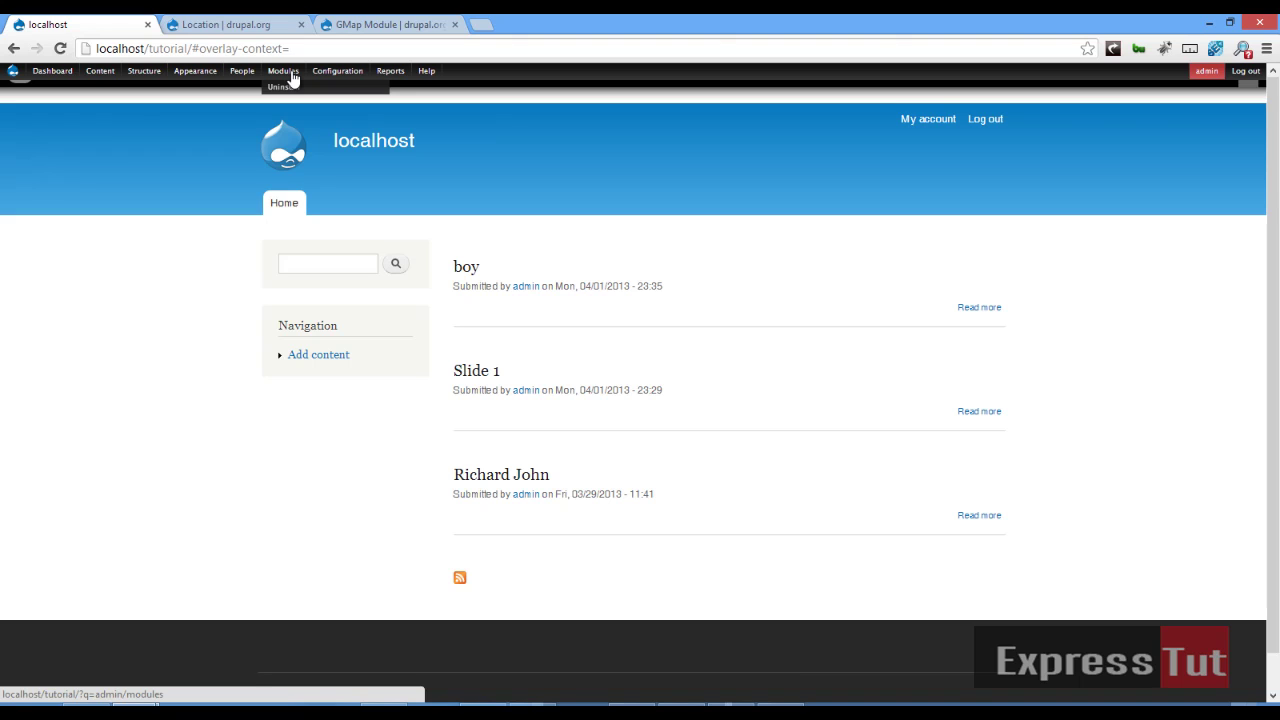
click(284, 71)
mouse_move(407, 104)
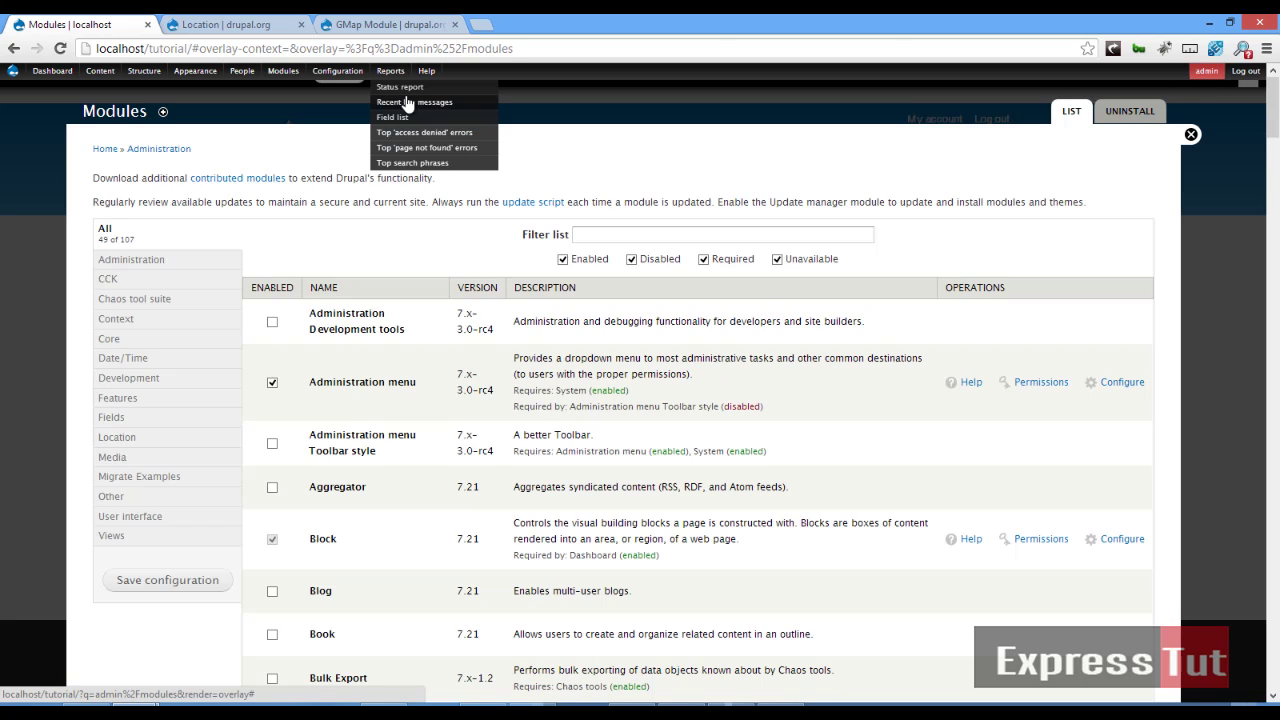
click(165, 438)
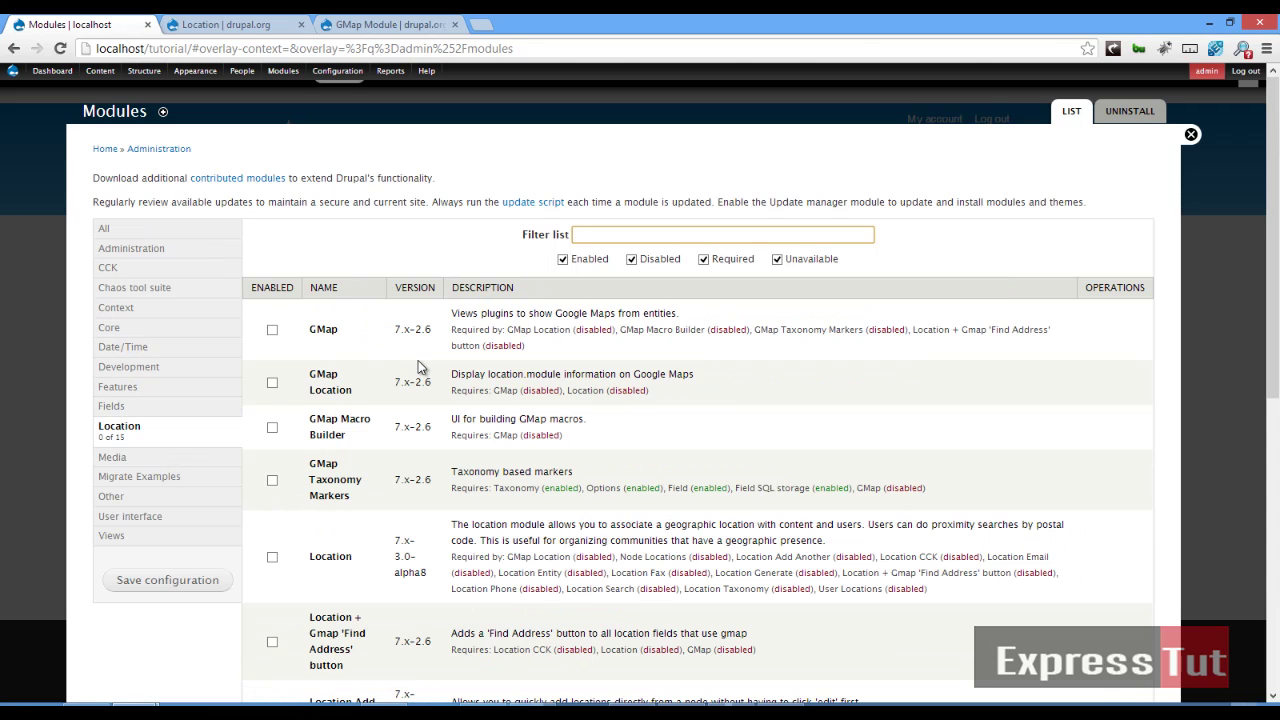
Tick GMap, Location, Node Locations and User Locations, then save the module configuration.
scroll(418, 360, down, 1)
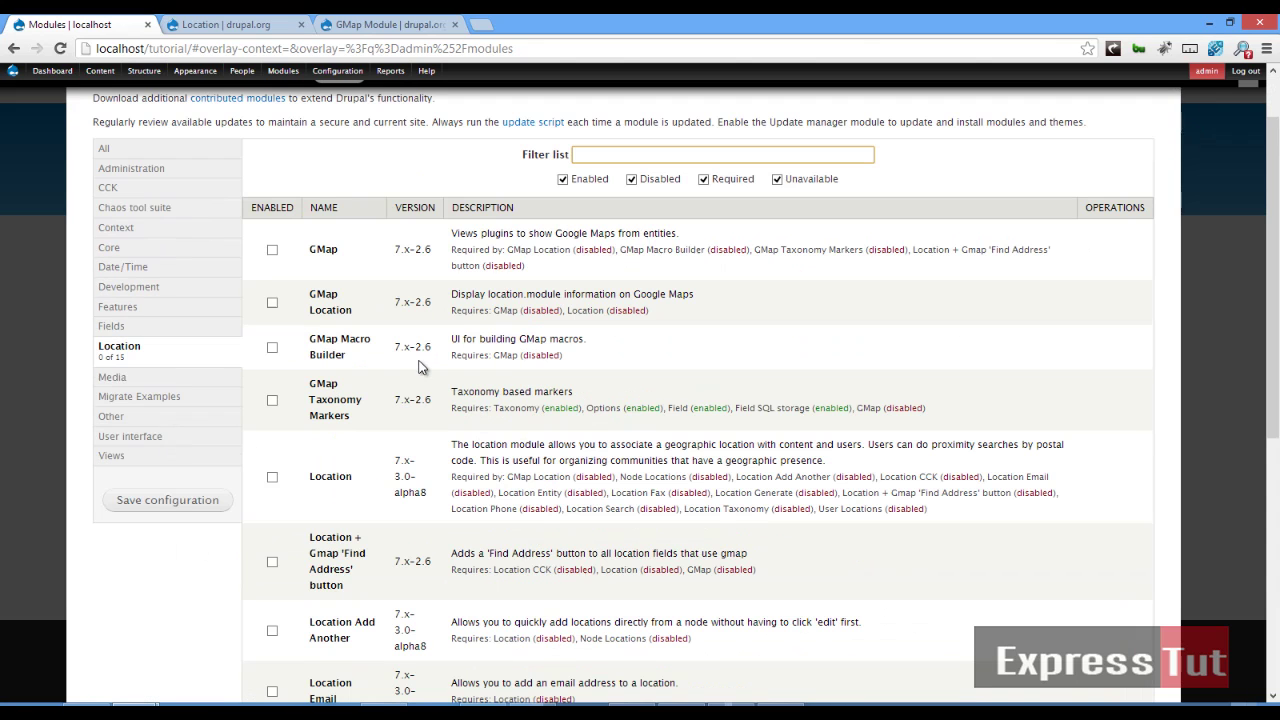
click(272, 249)
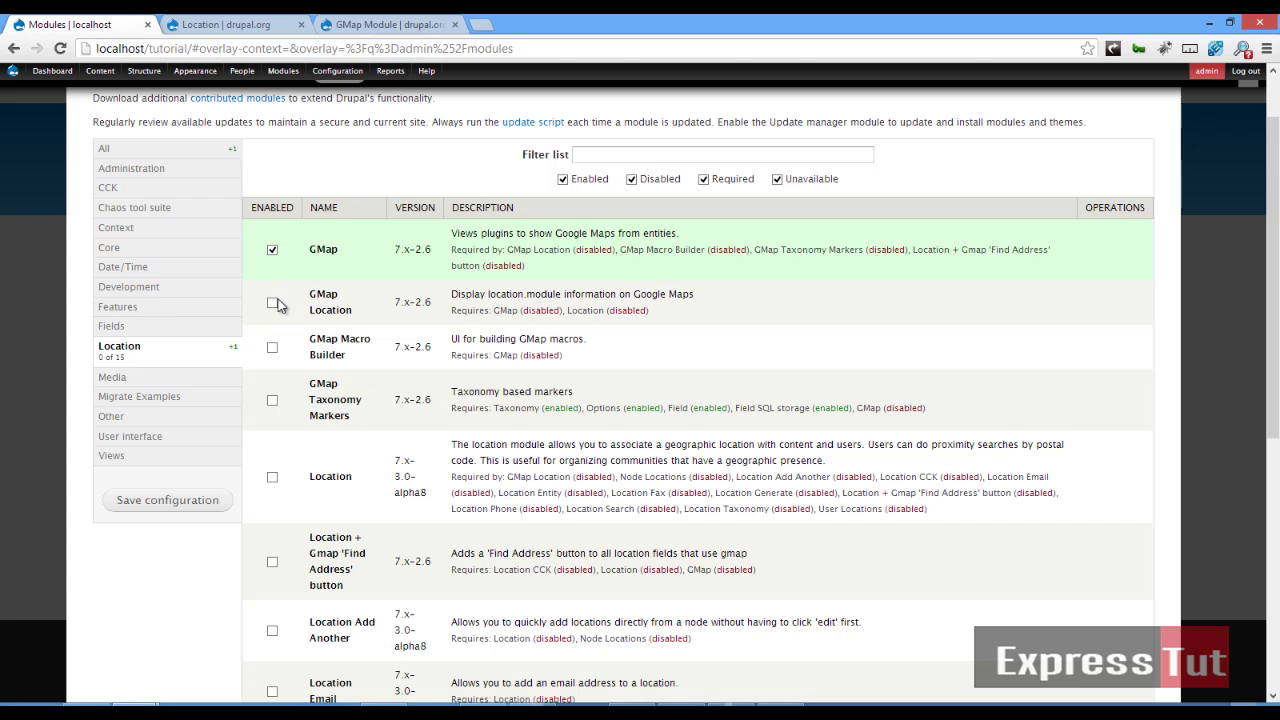
click(272, 478)
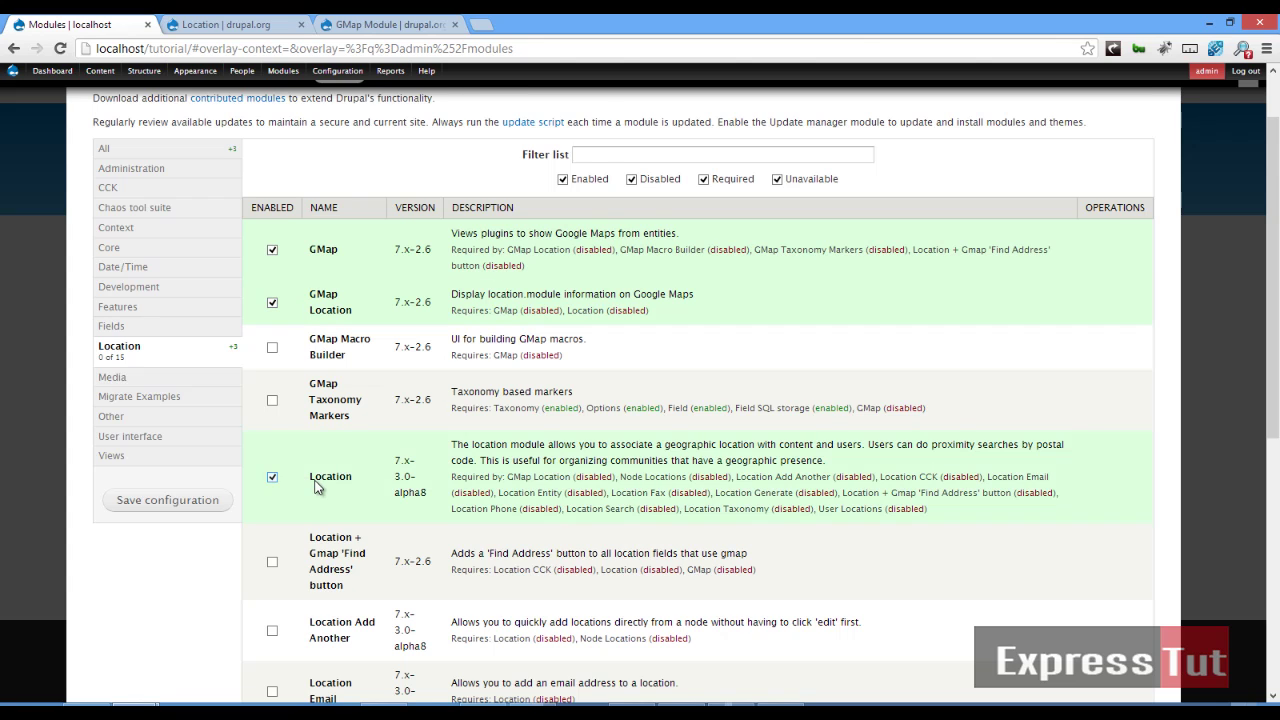
scroll(323, 488, down, 5)
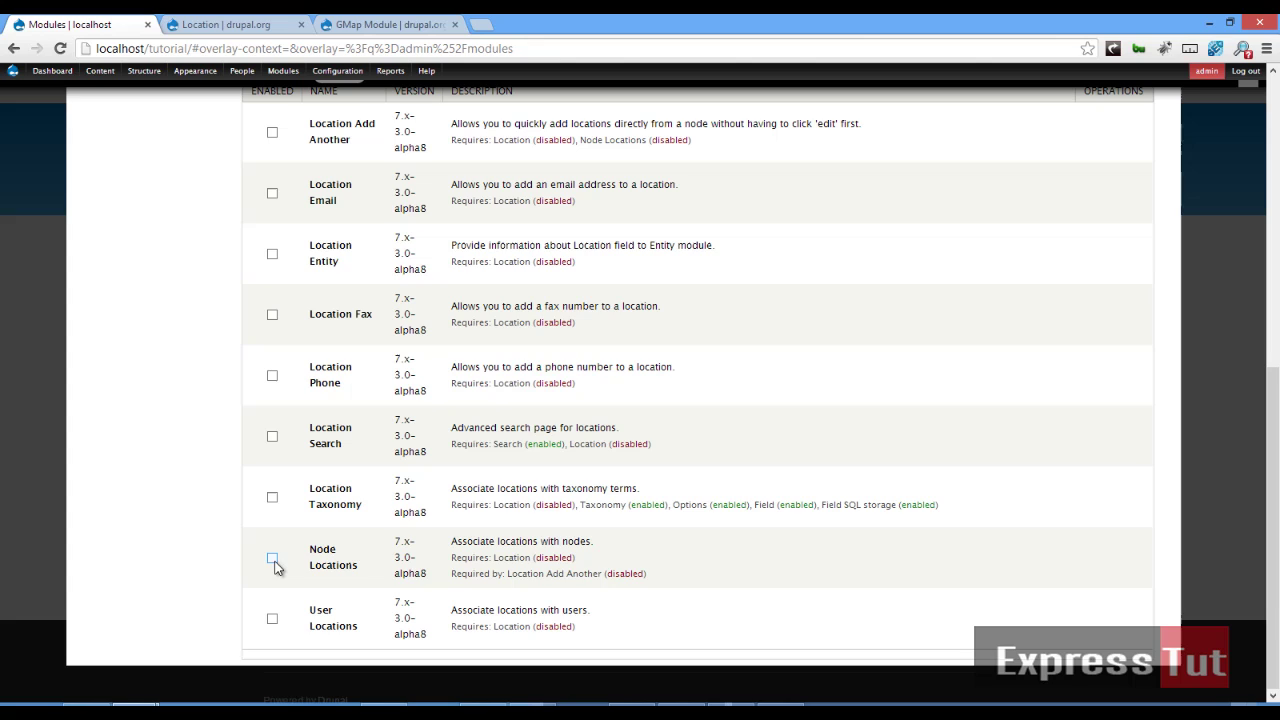
click(272, 558)
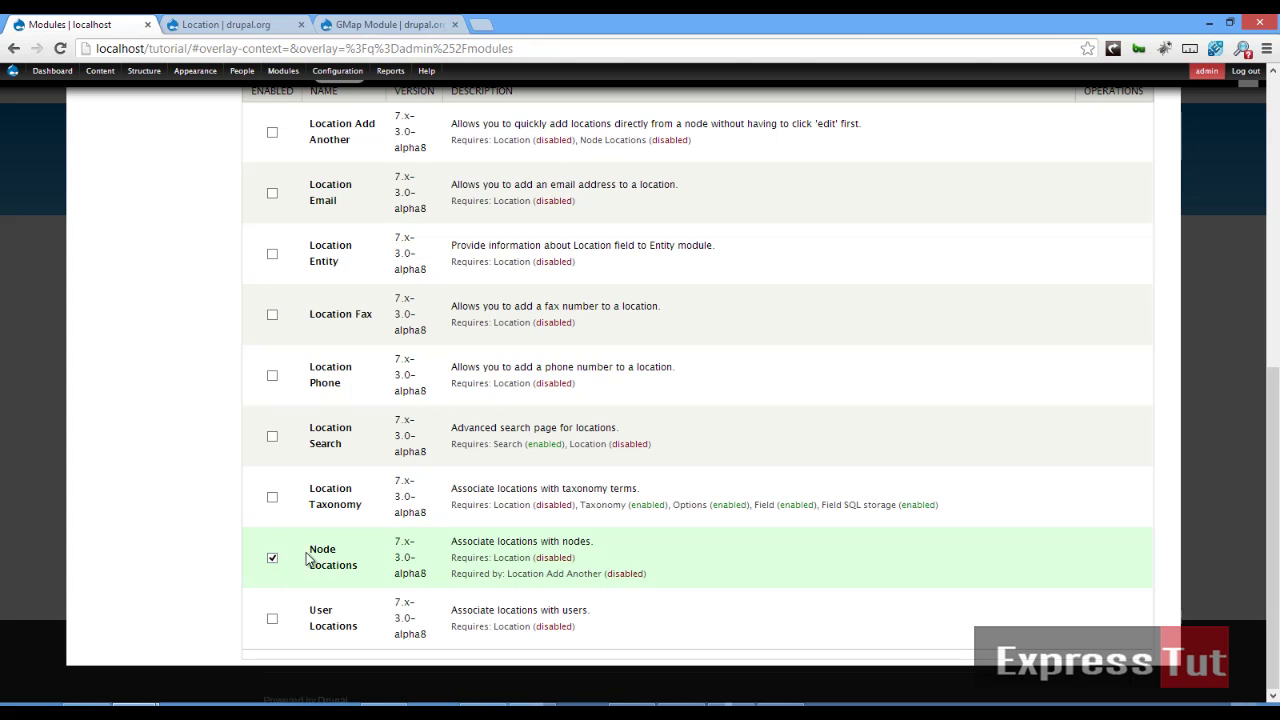
click(272, 620)
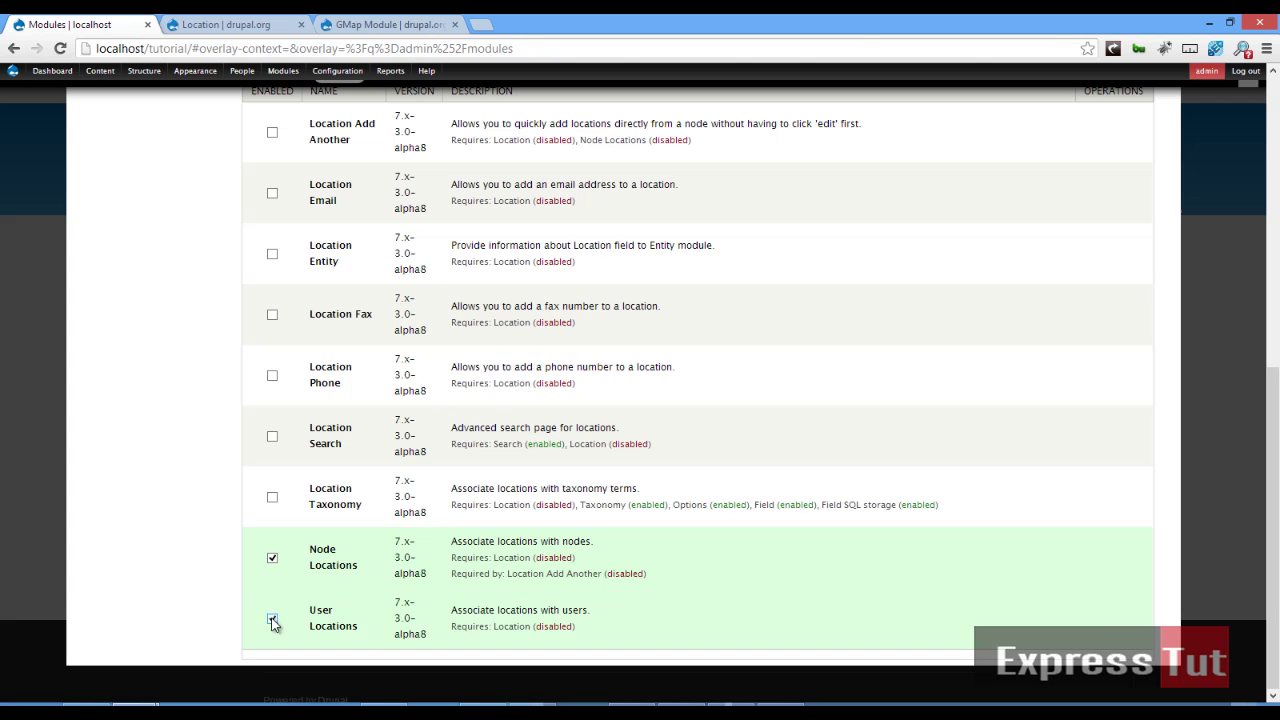
scroll(228, 377, up, 5)
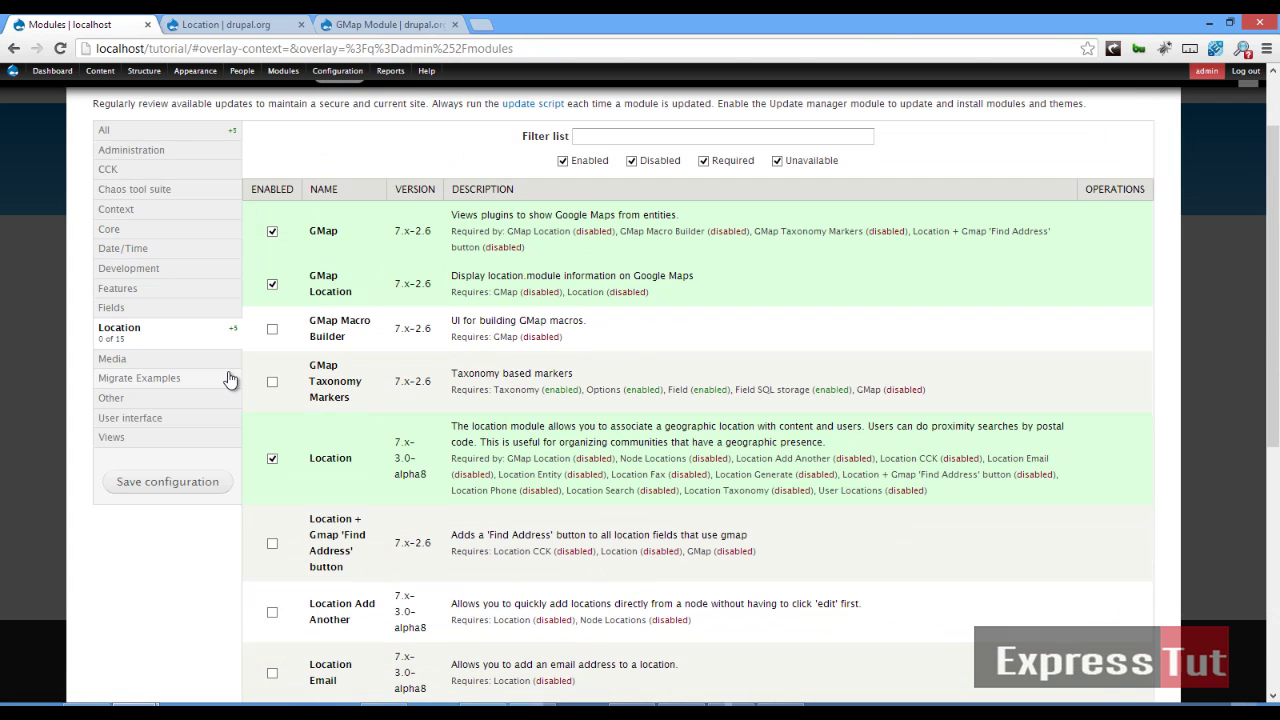
click(204, 484)
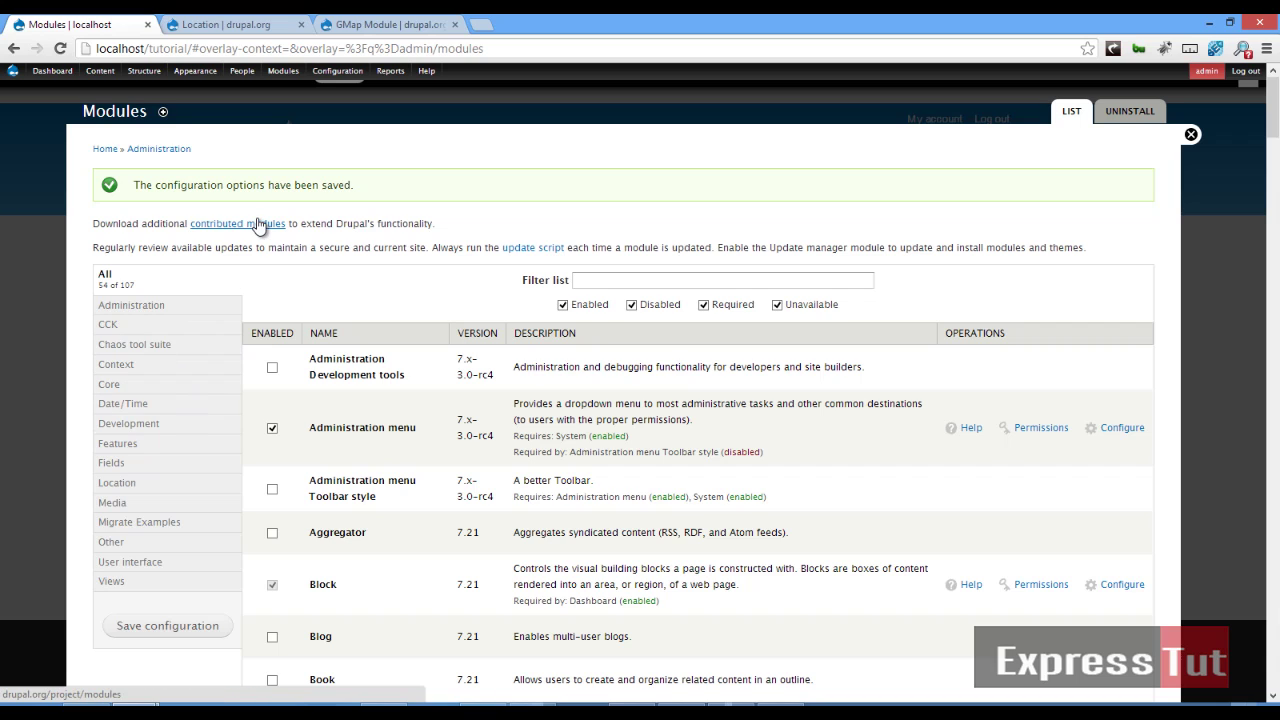
Show the Configuration page's Web Services section listing GMap and GMap Location.
click(337, 72)
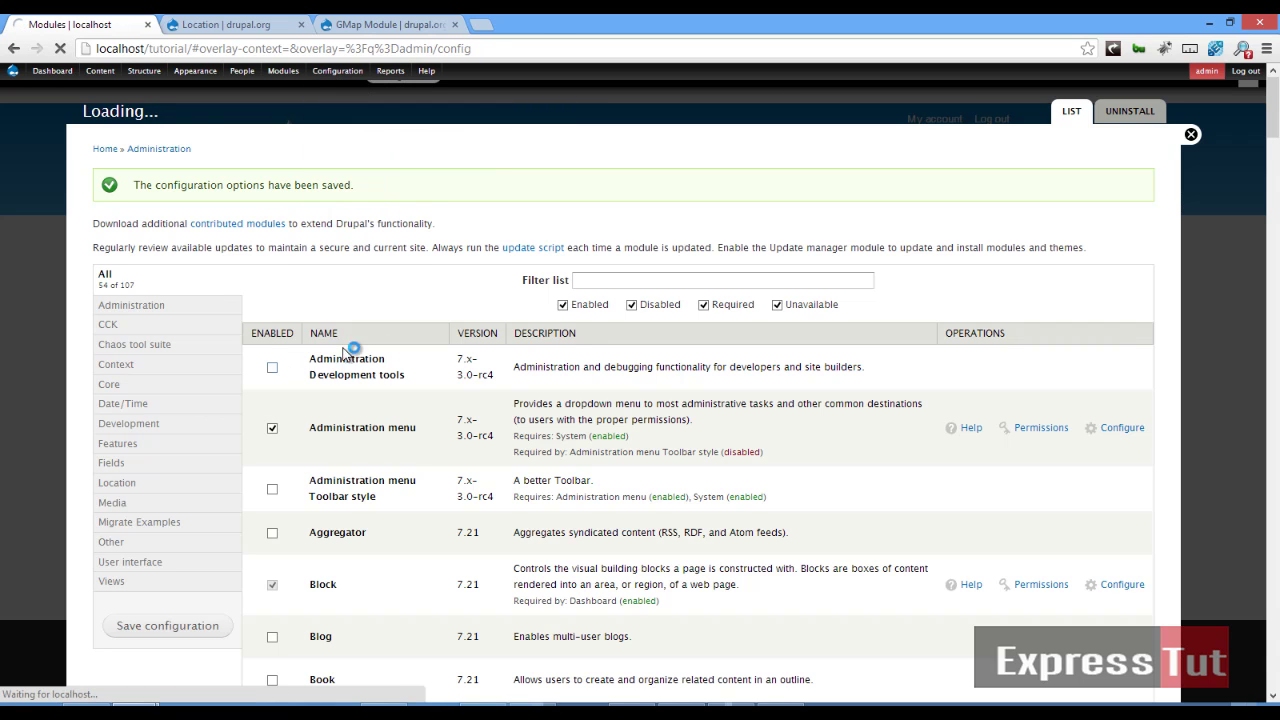
scroll(459, 404, down, 3)
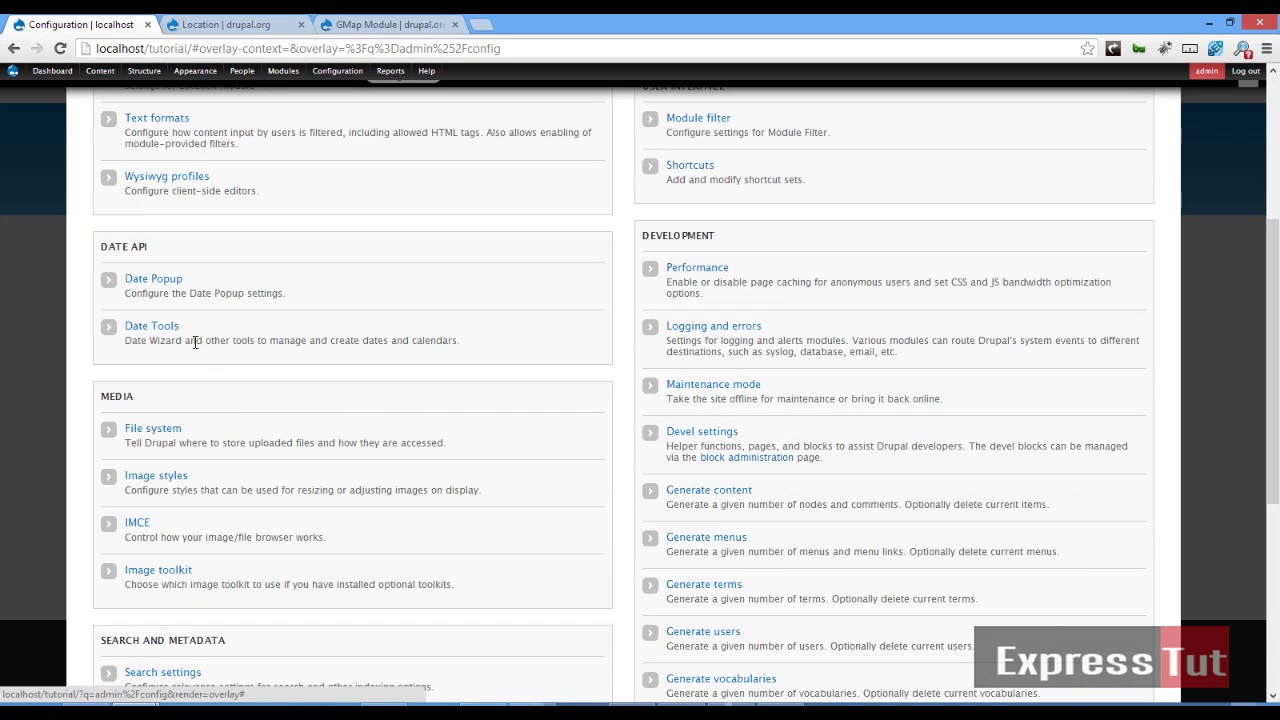
scroll(190, 436, down, 3)
scroll(195, 432, down, 1)
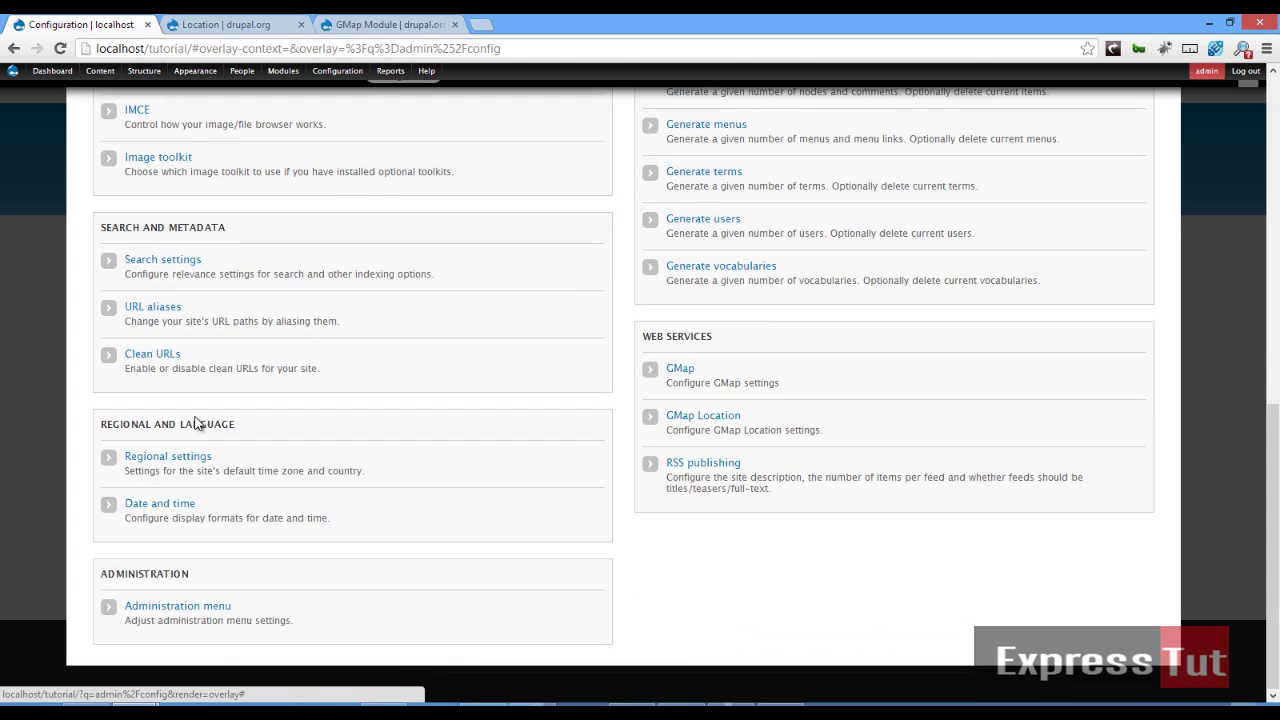
scroll(197, 424, up, 3)
scroll(197, 424, up, 3)
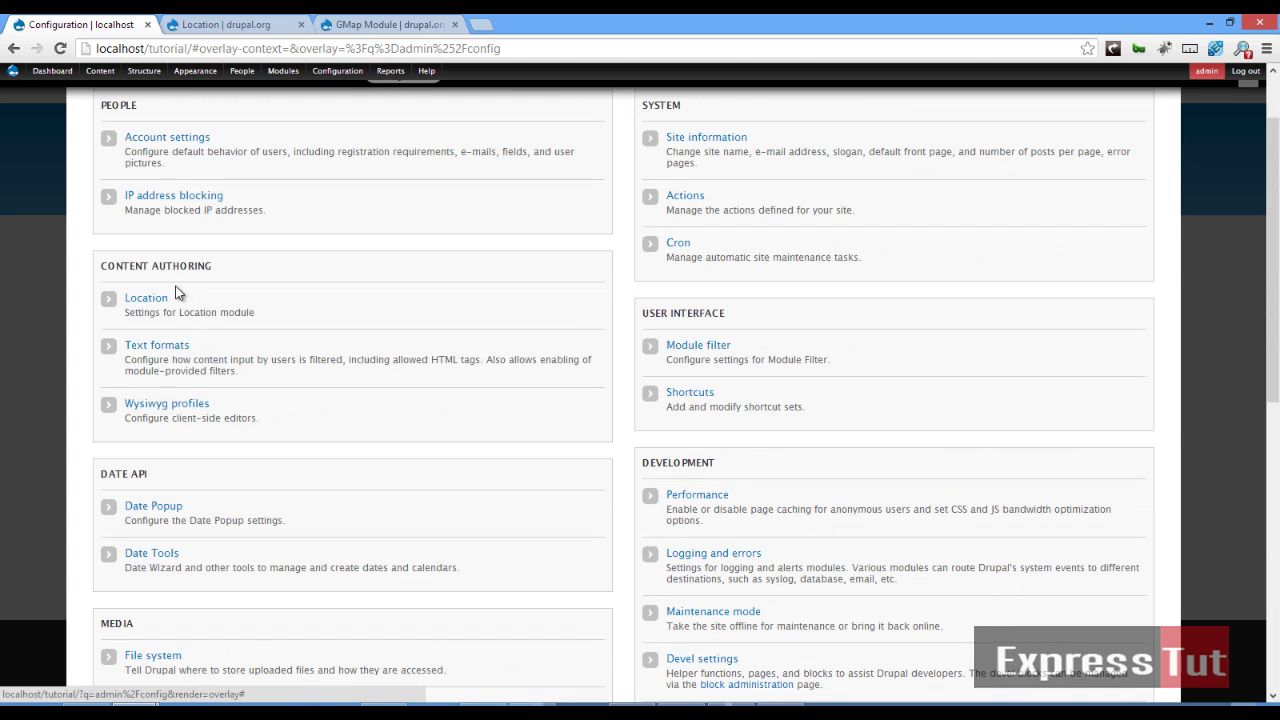
scroll(922, 436, down, 7)
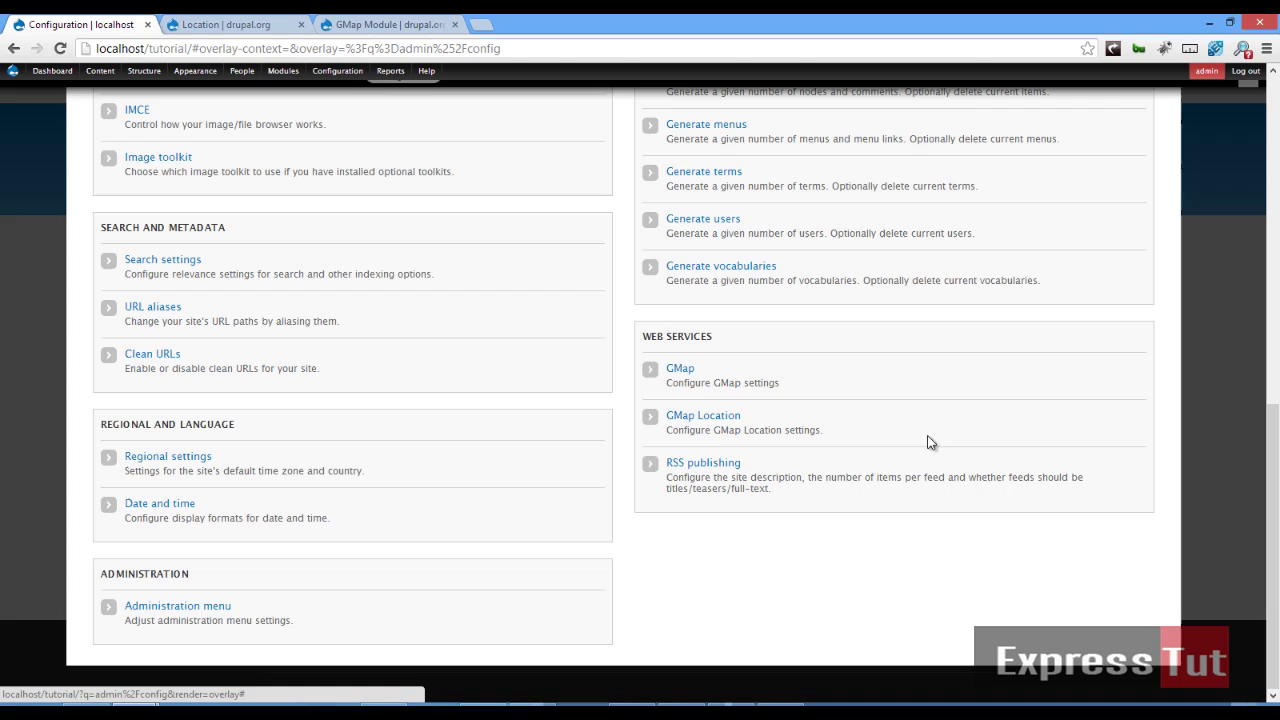
In GMap settings, set the default map width and height to 500px.
click(680, 370)
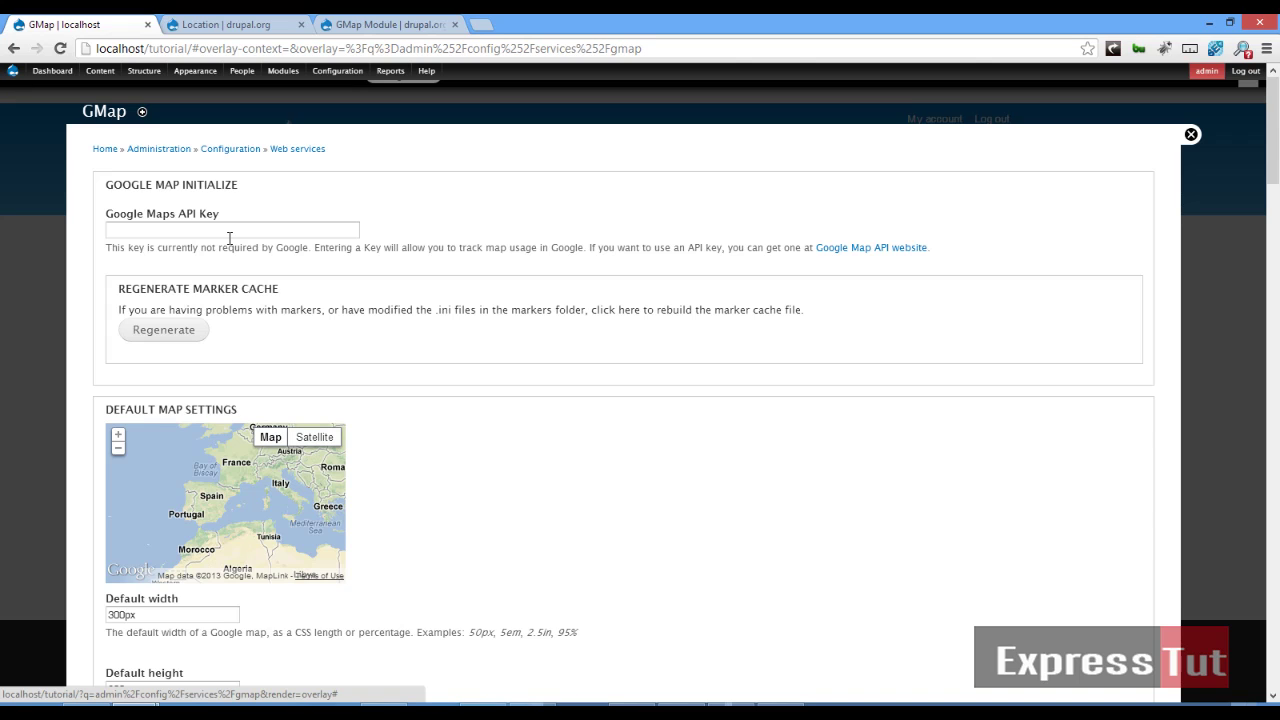
scroll(325, 354, down, 2)
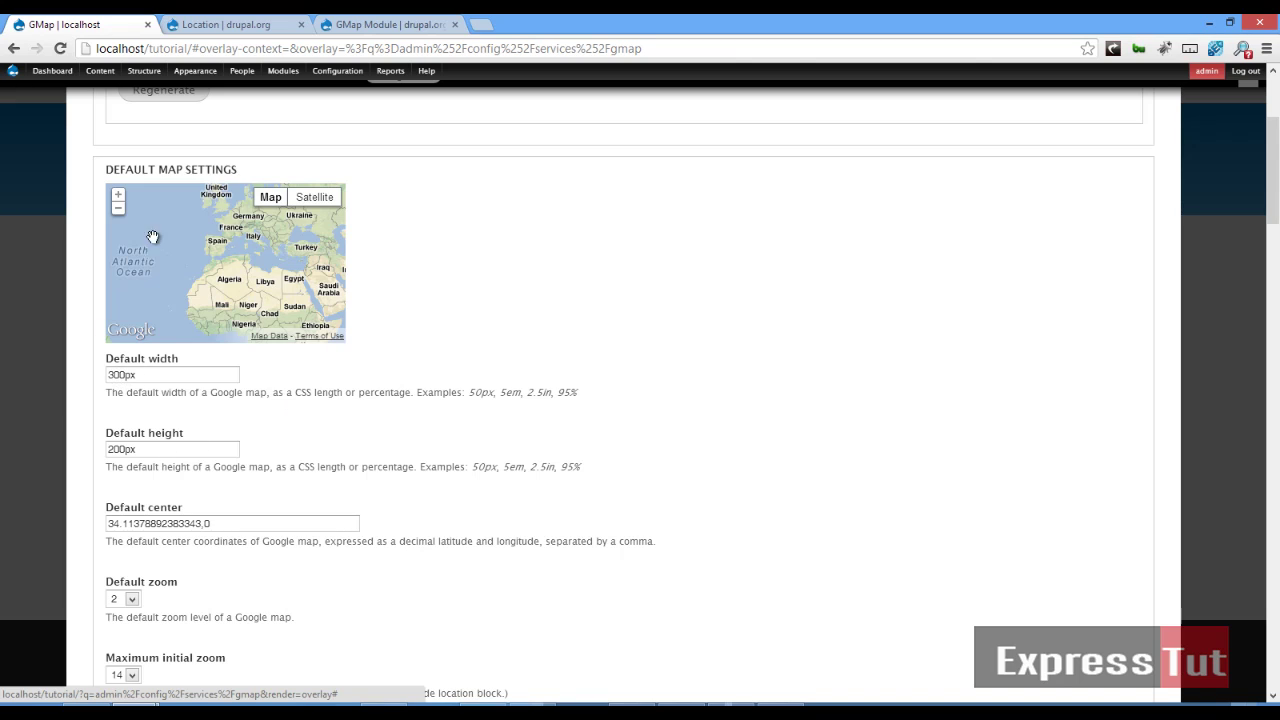
click(114, 376)
key(BackSpace)
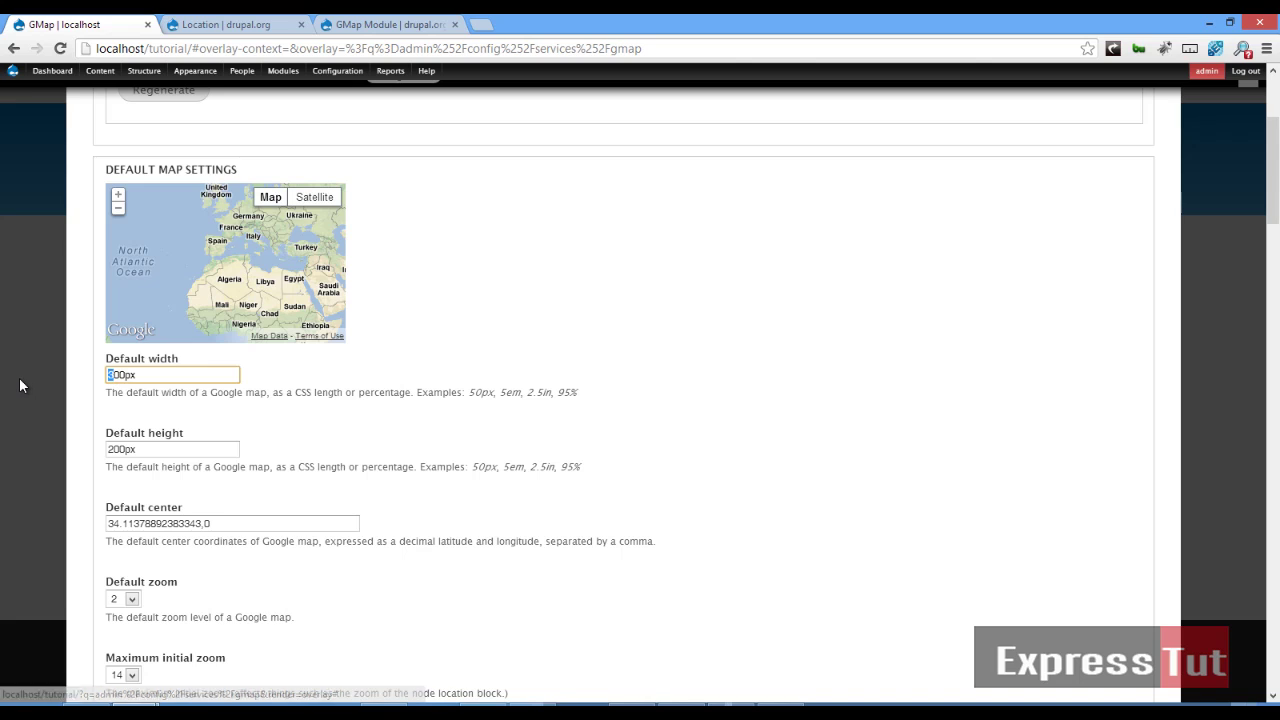
text(5)
drag(114, 449, 47, 453)
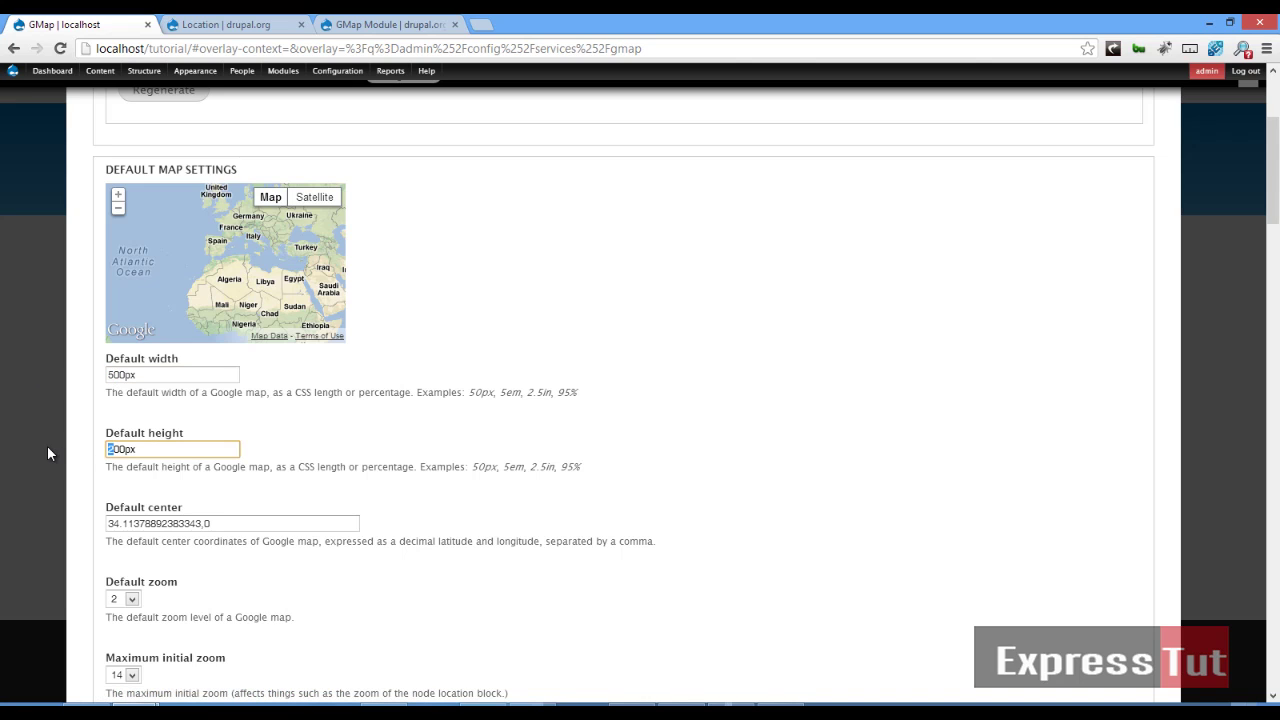
text(5)
scroll(320, 421, down, 3)
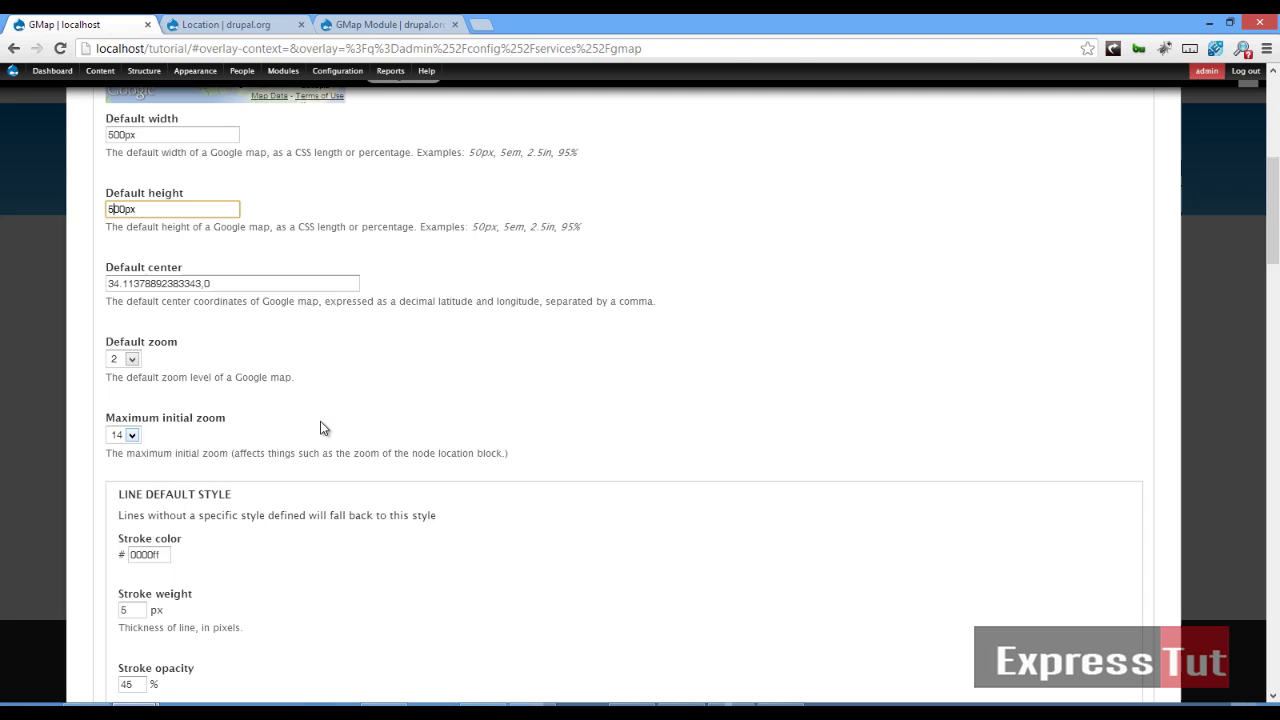
scroll(320, 428, up, 2)
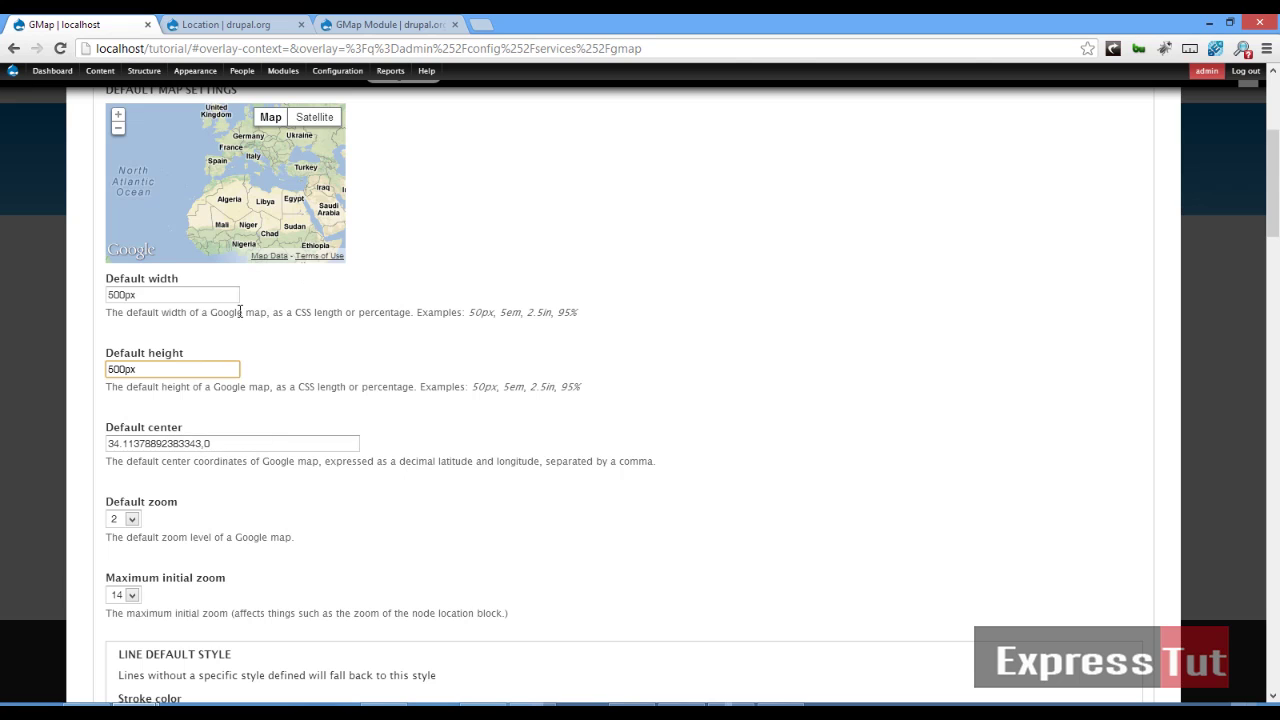
Centre the default map preview on London at zoom level 7.
double_click(219, 177)
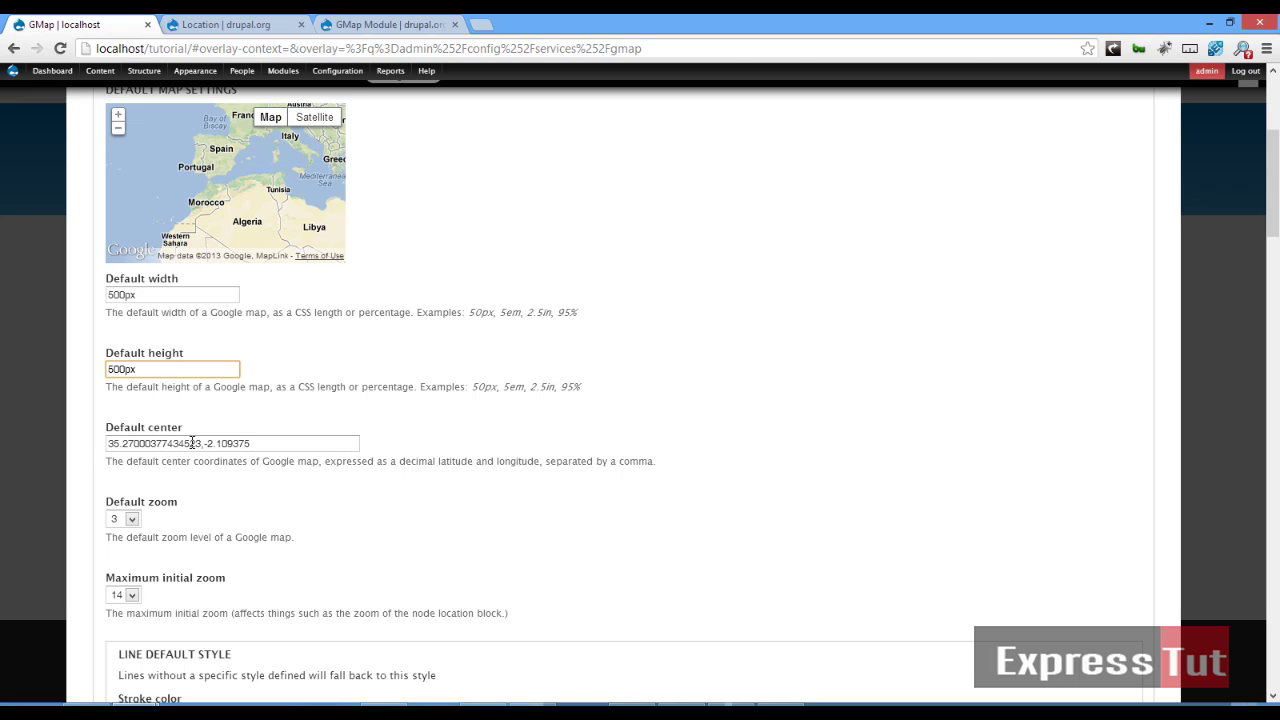
drag(231, 177, 260, 272)
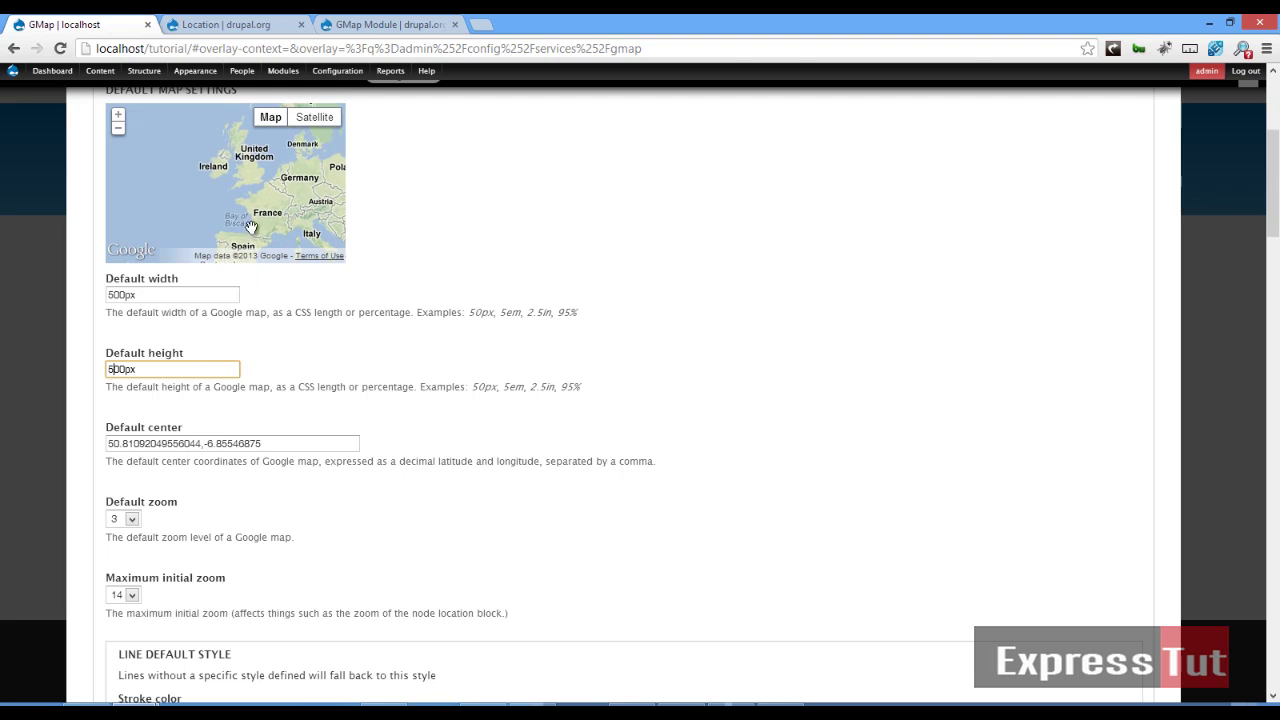
double_click(244, 173)
double_click(244, 173)
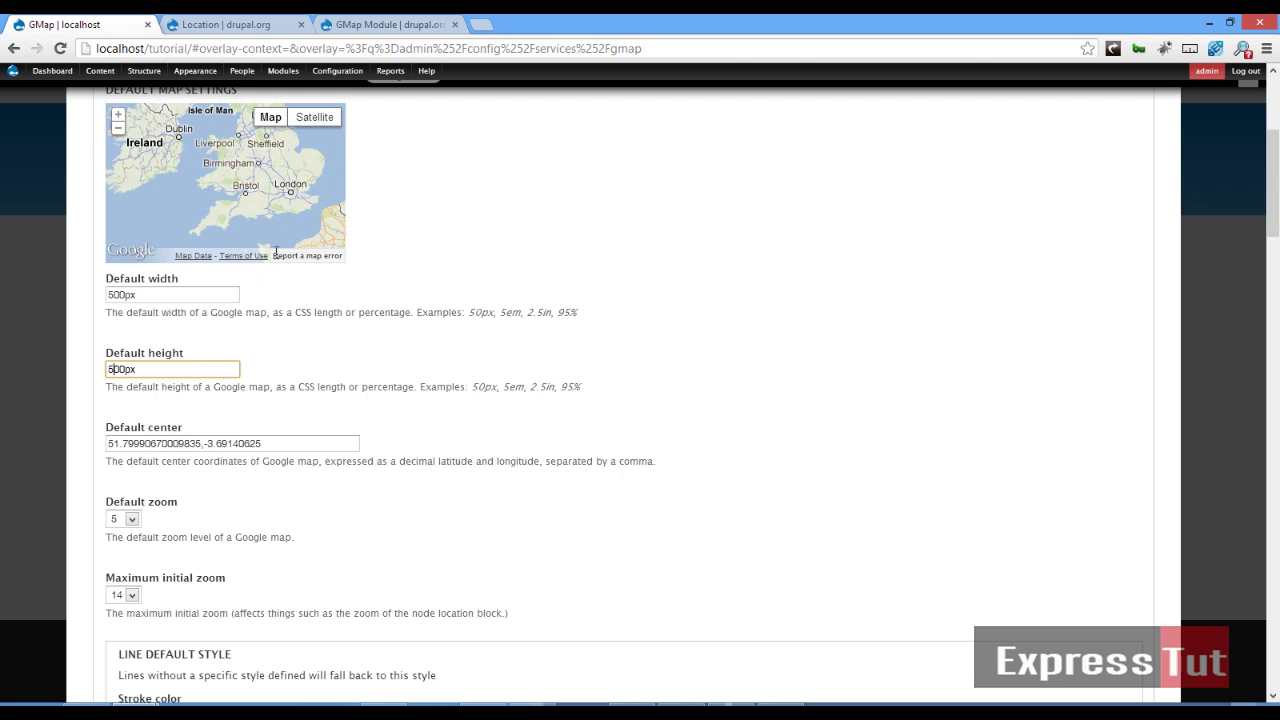
drag(242, 184, 209, 183)
double_click(235, 176)
double_click(228, 187)
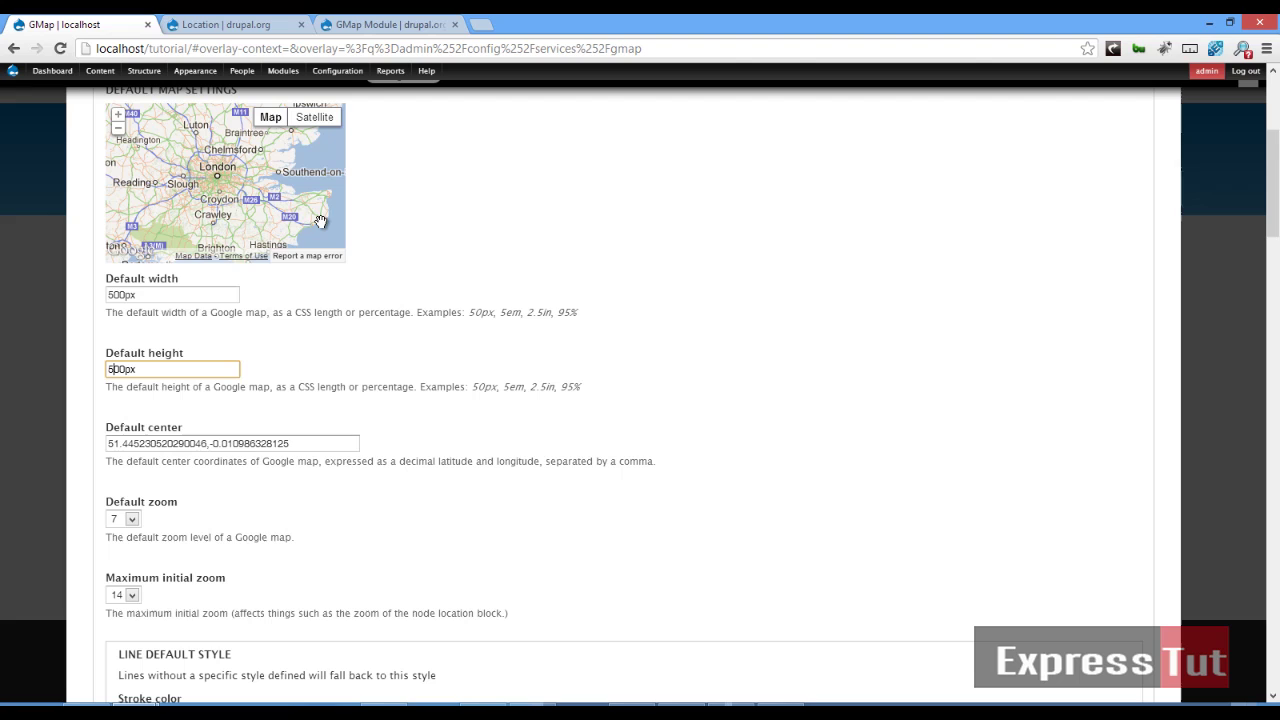
Set the marker action to 'Open info window'.
click(353, 488)
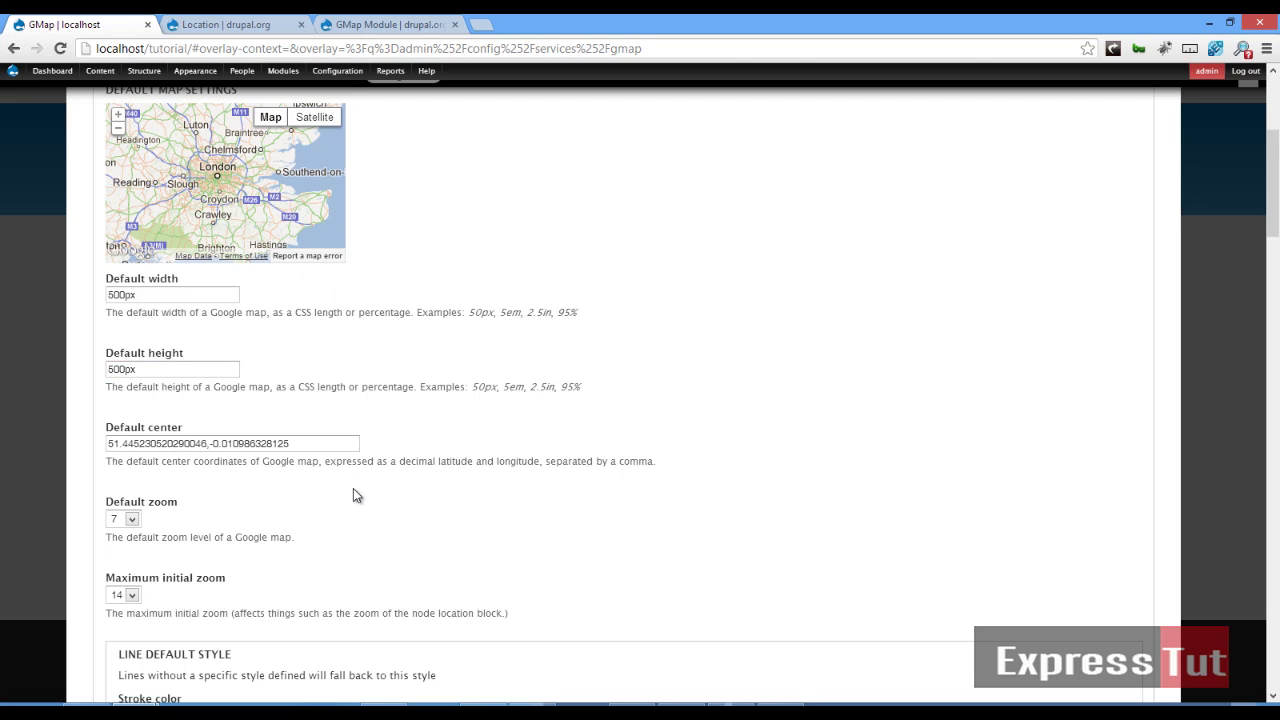
scroll(353, 488, down, 2)
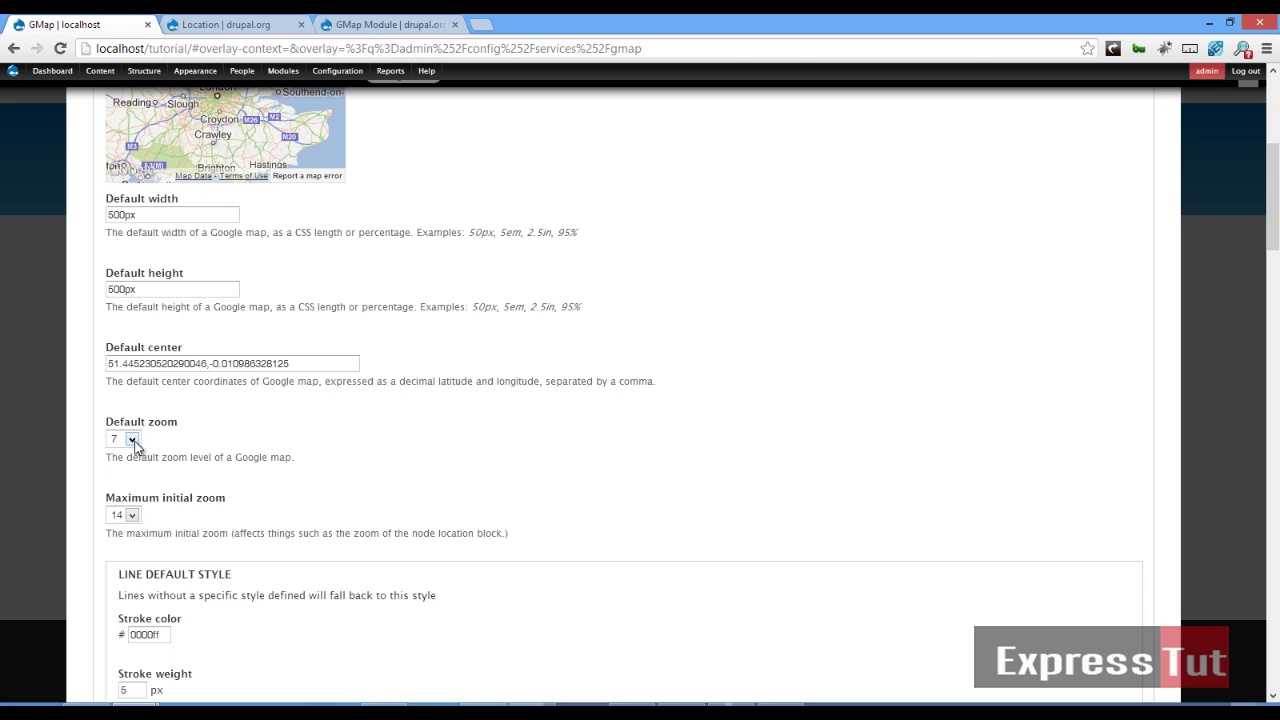
scroll(196, 448, down, 1)
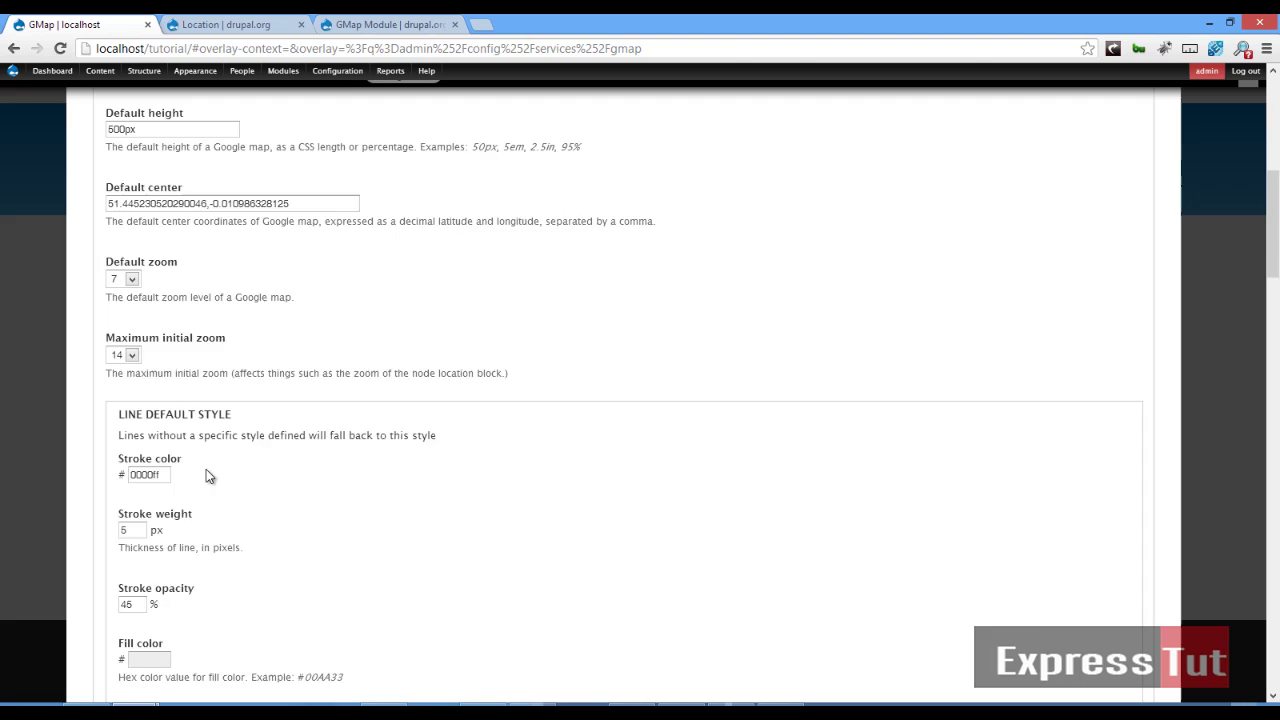
scroll(207, 476, down, 3)
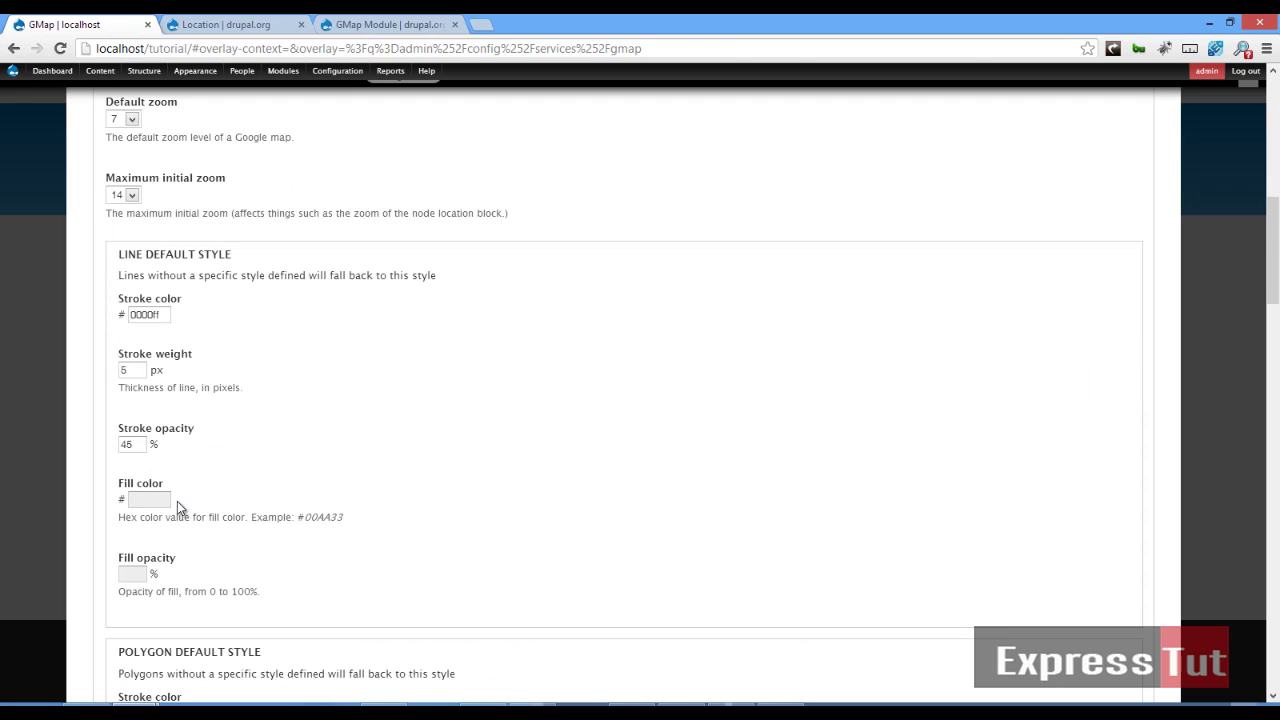
scroll(240, 433, down, 4)
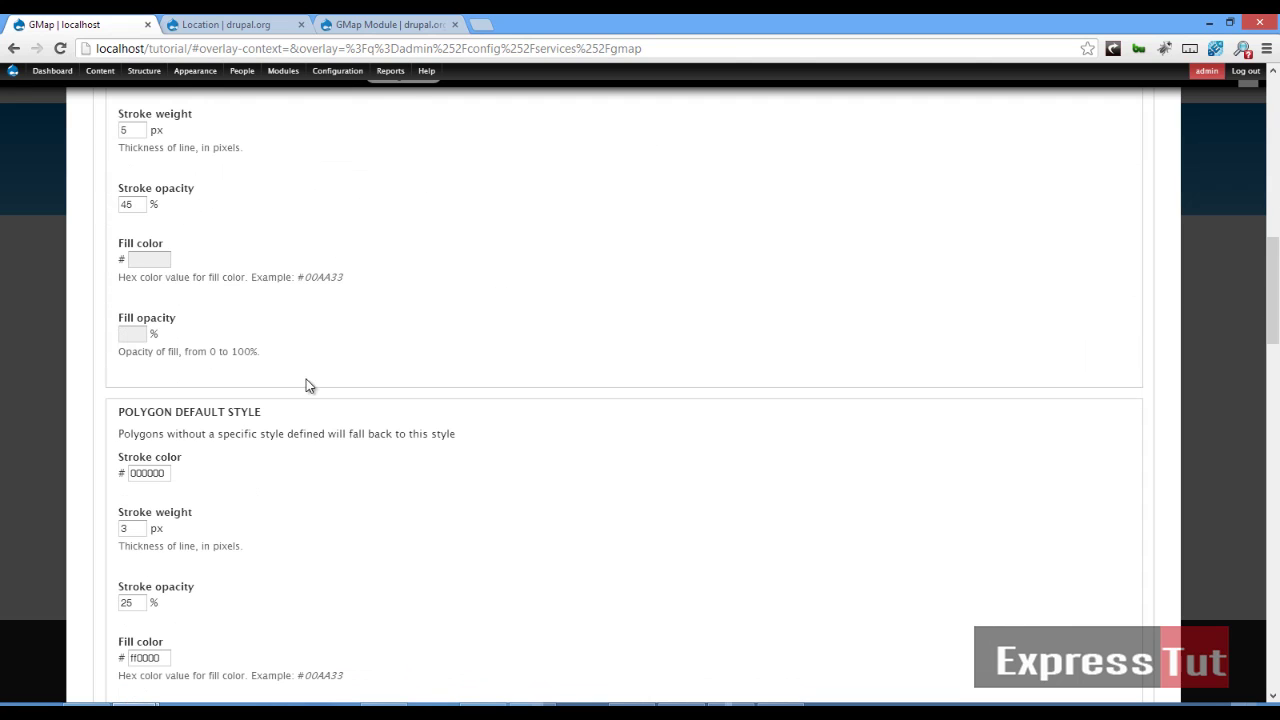
scroll(294, 392, down, 3)
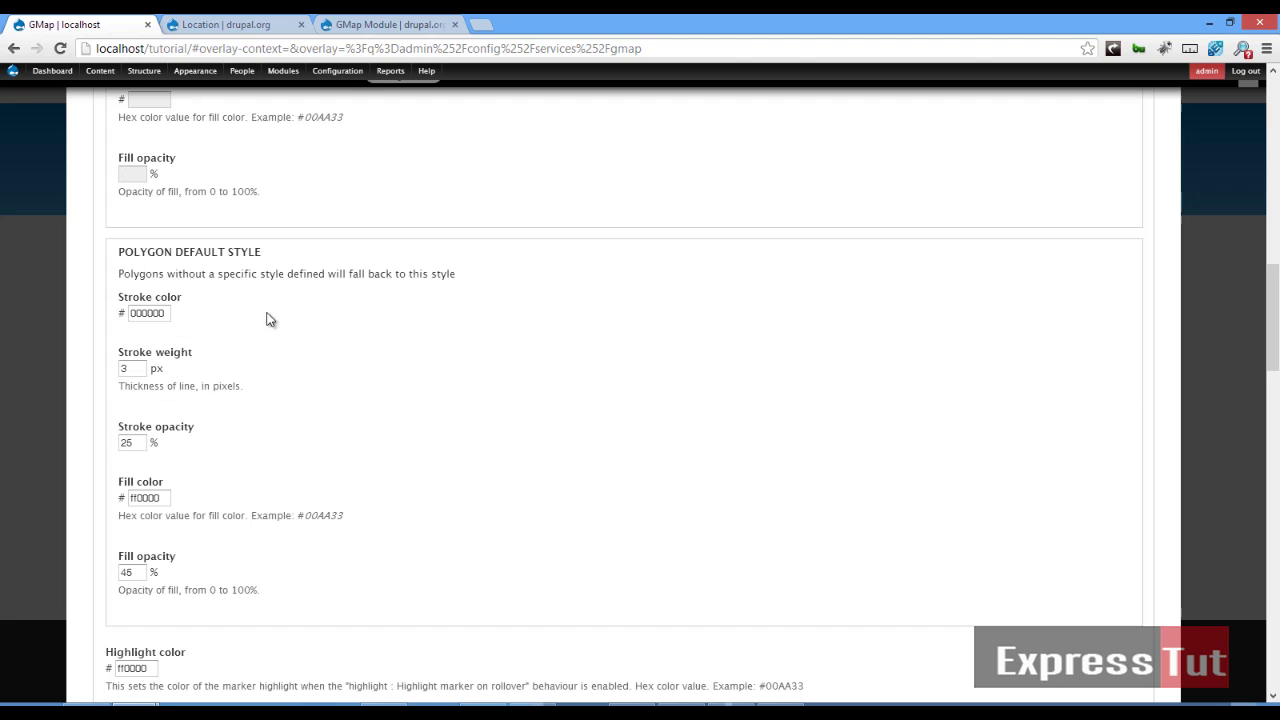
scroll(200, 470, down, 8)
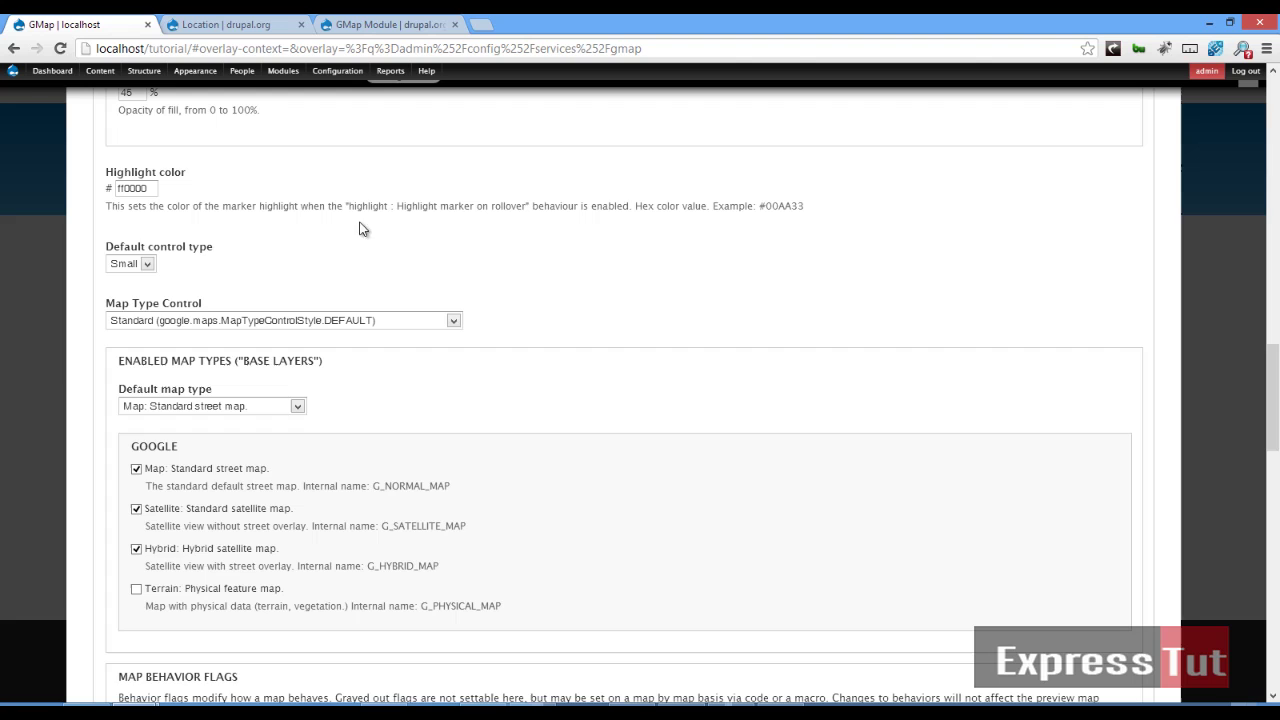
scroll(309, 467, down, 7)
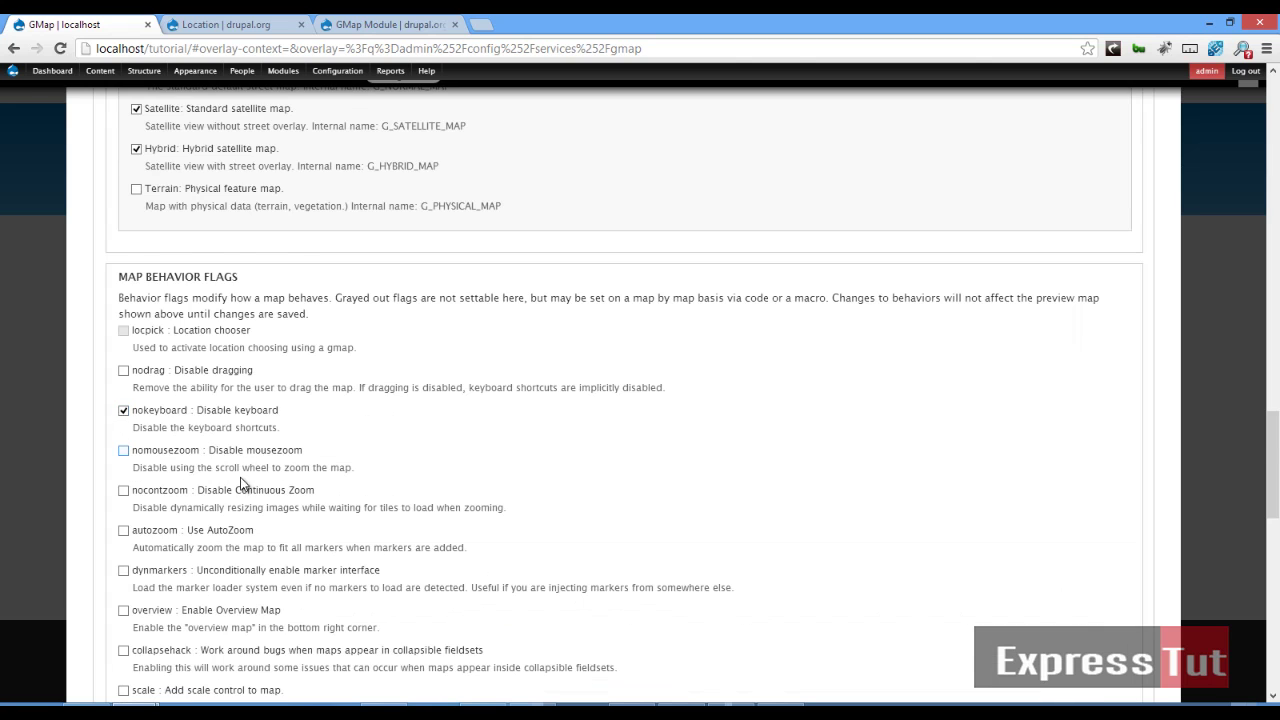
scroll(240, 477, down, 4)
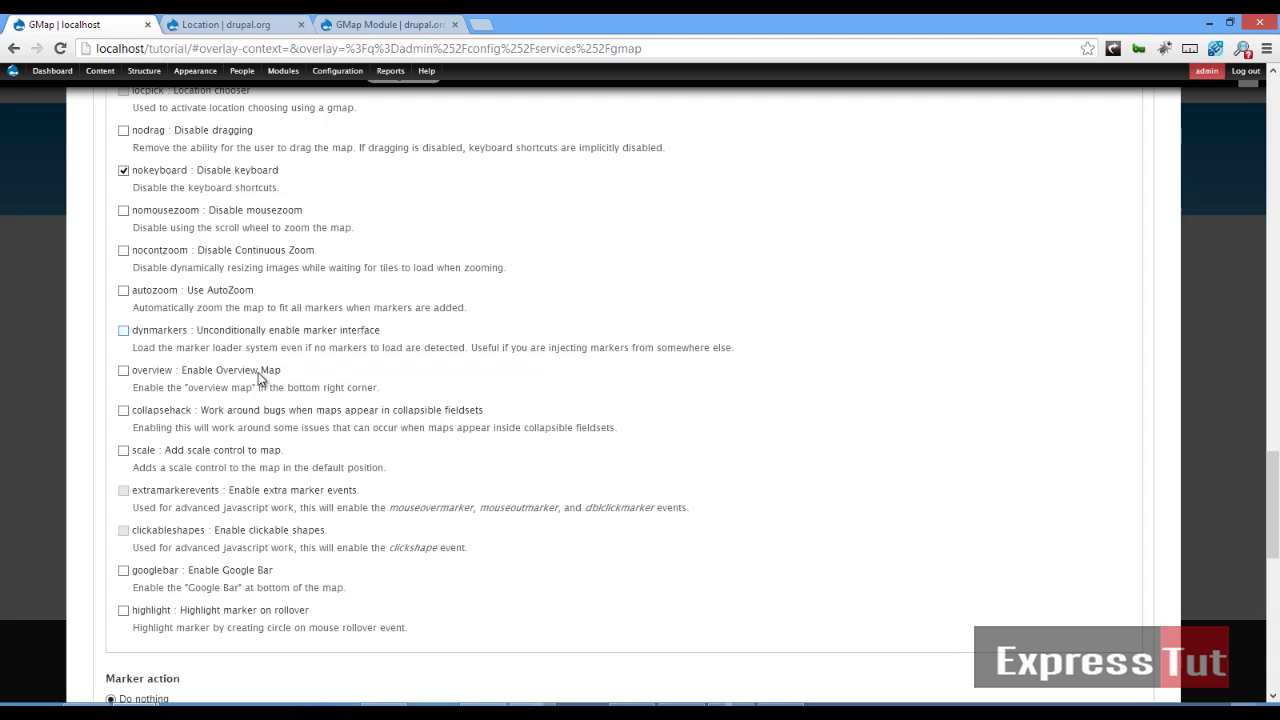
scroll(251, 449, down, 3)
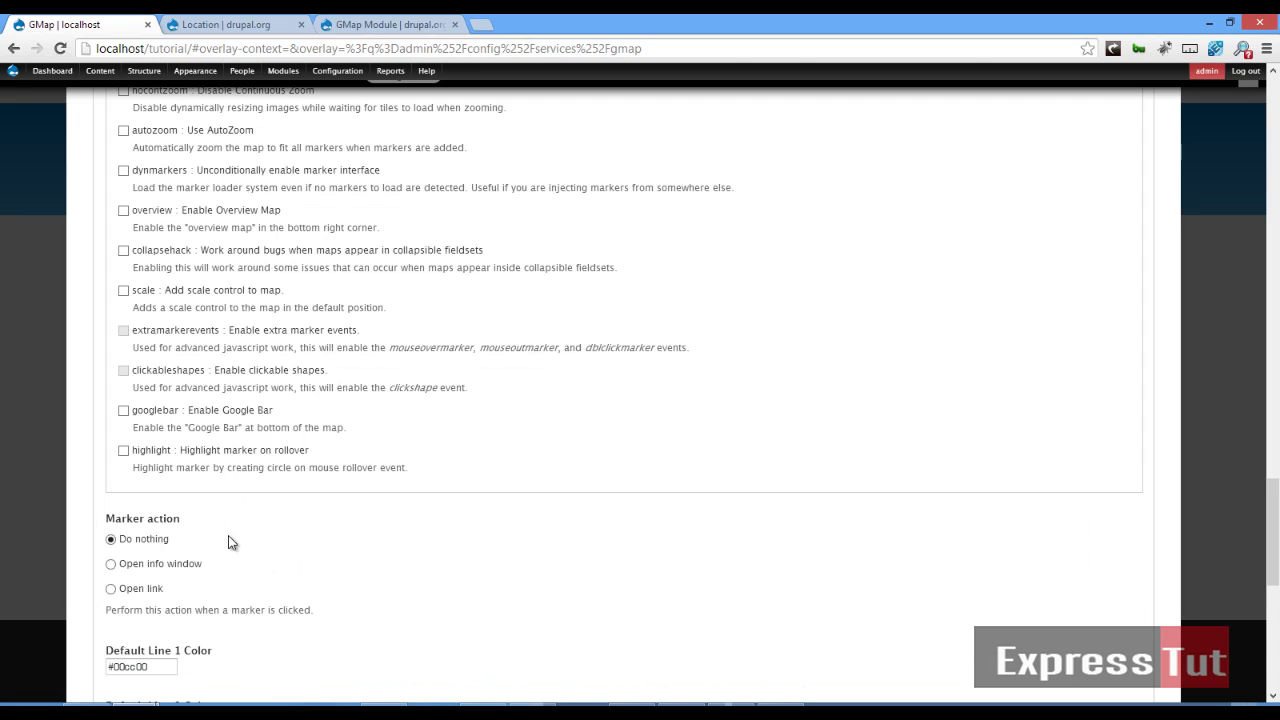
click(158, 567)
Save the GMap default map configuration.
scroll(160, 565, down, 2)
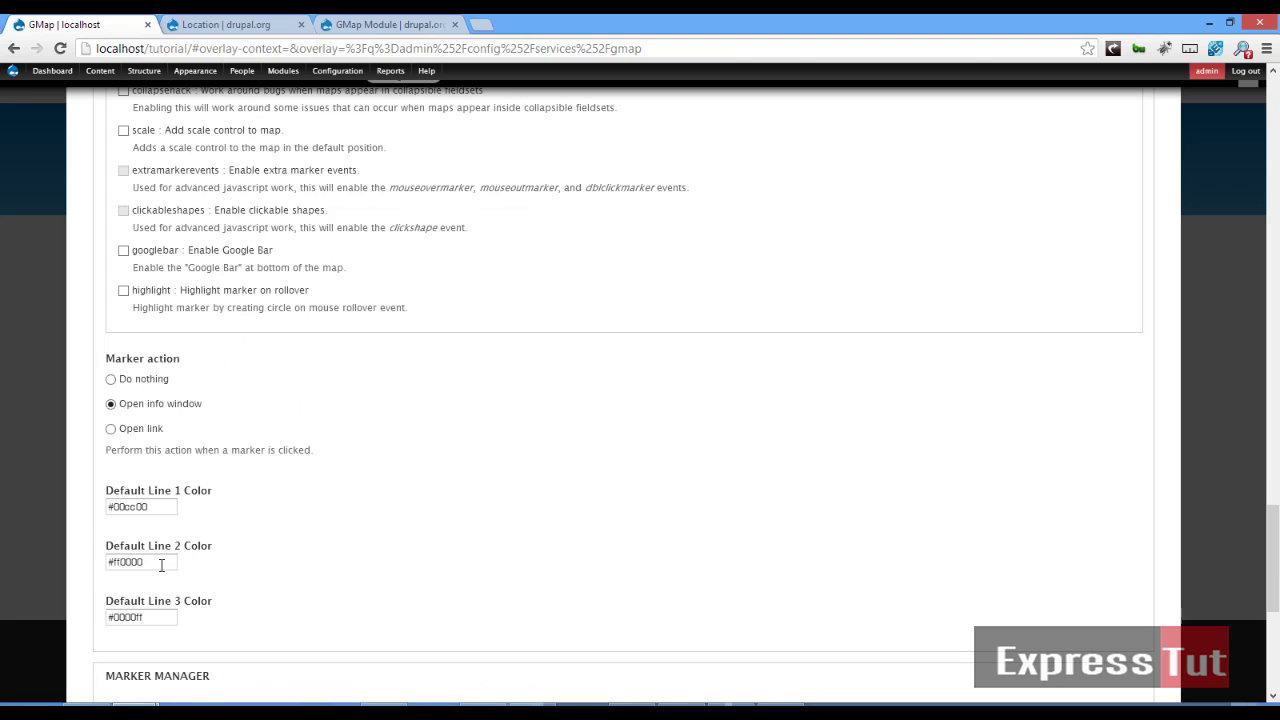
scroll(157, 469, down, 3)
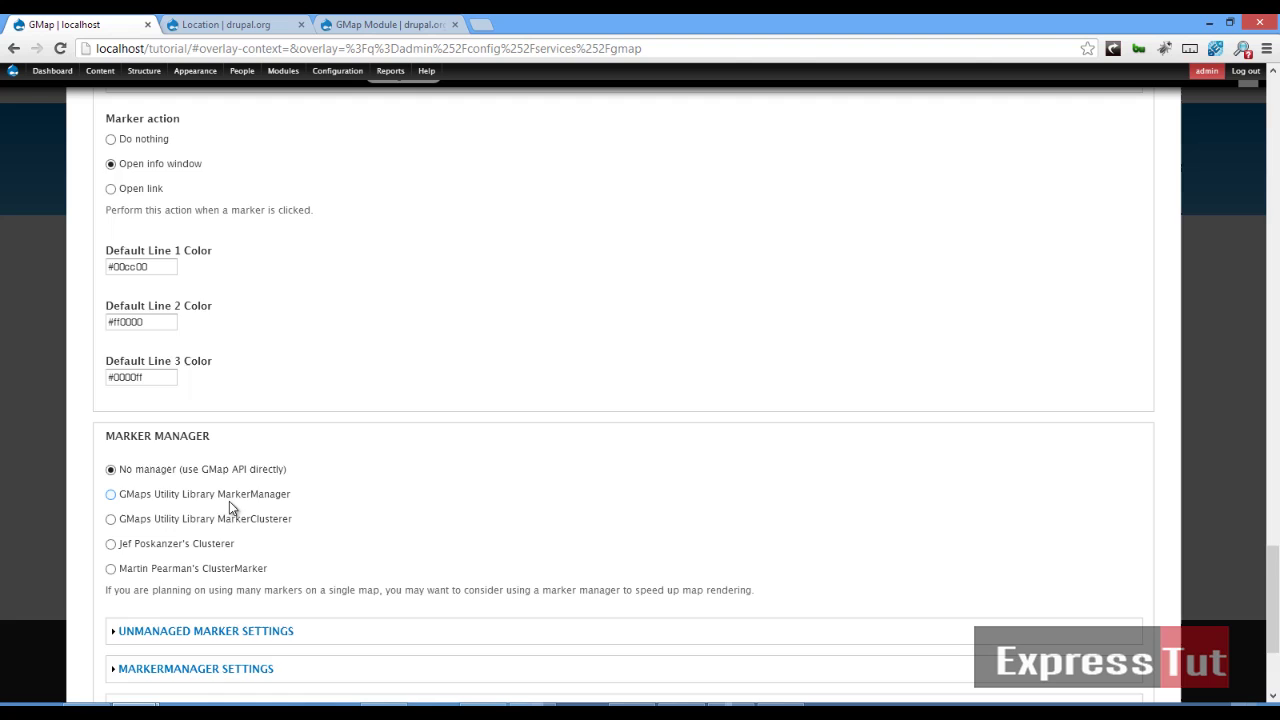
scroll(210, 570, down, 3)
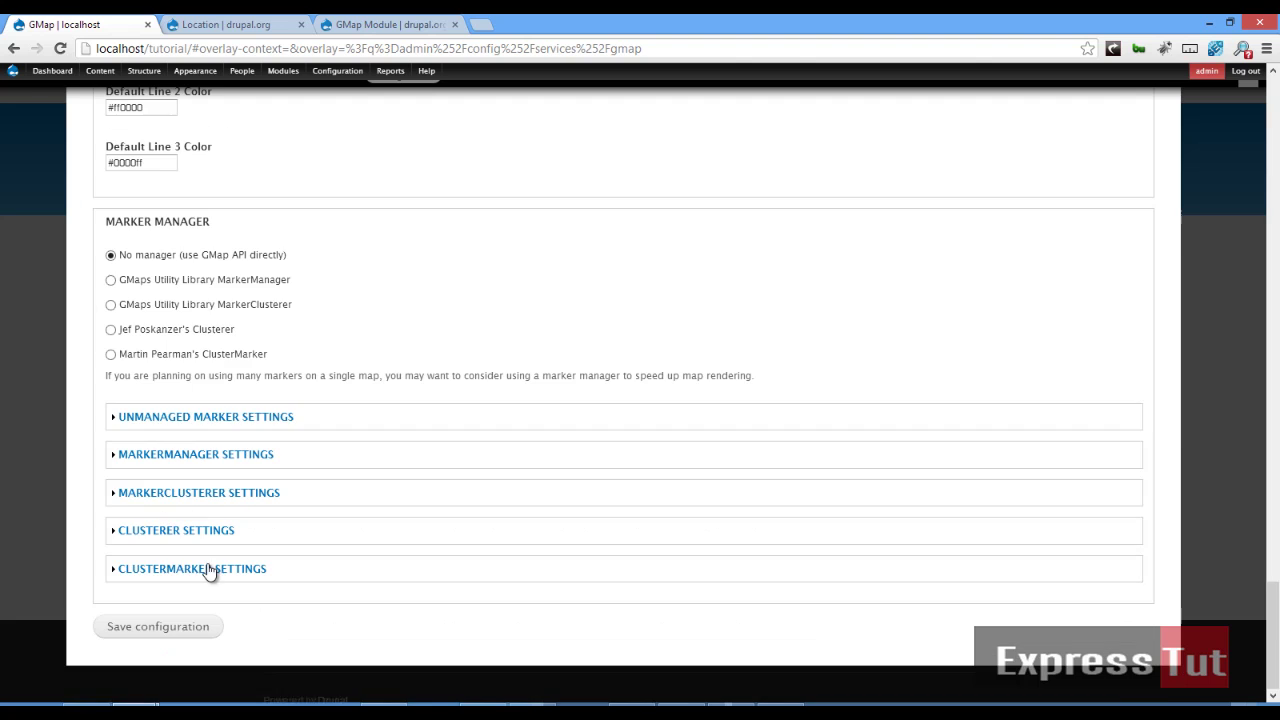
click(179, 630)
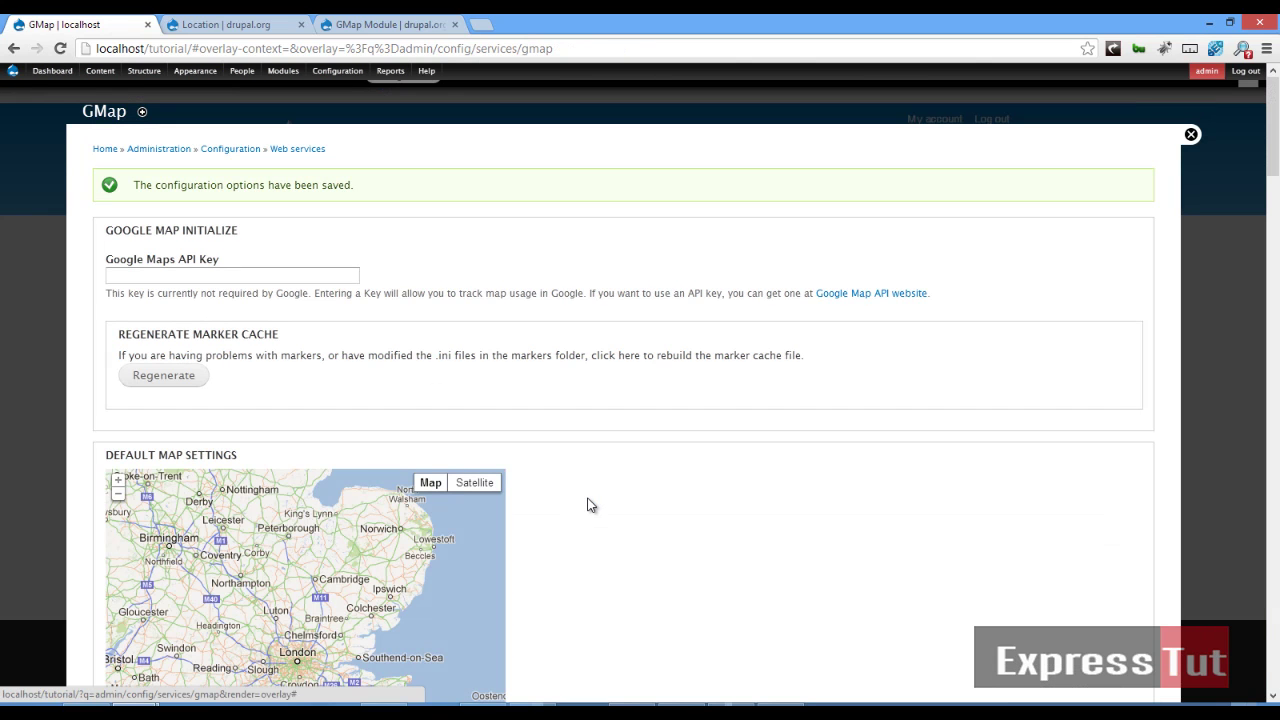
Open GMap Location settings, then list Location modules in a new tab to check Node Locations.
click(296, 149)
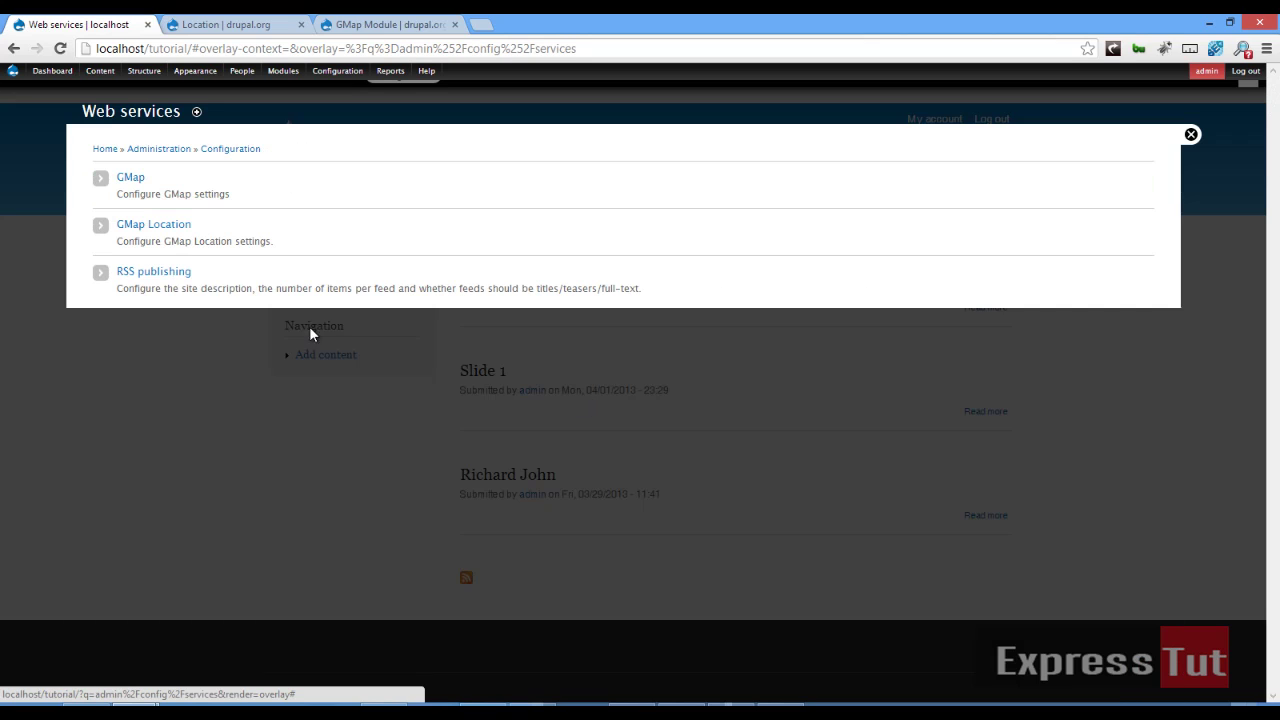
click(172, 229)
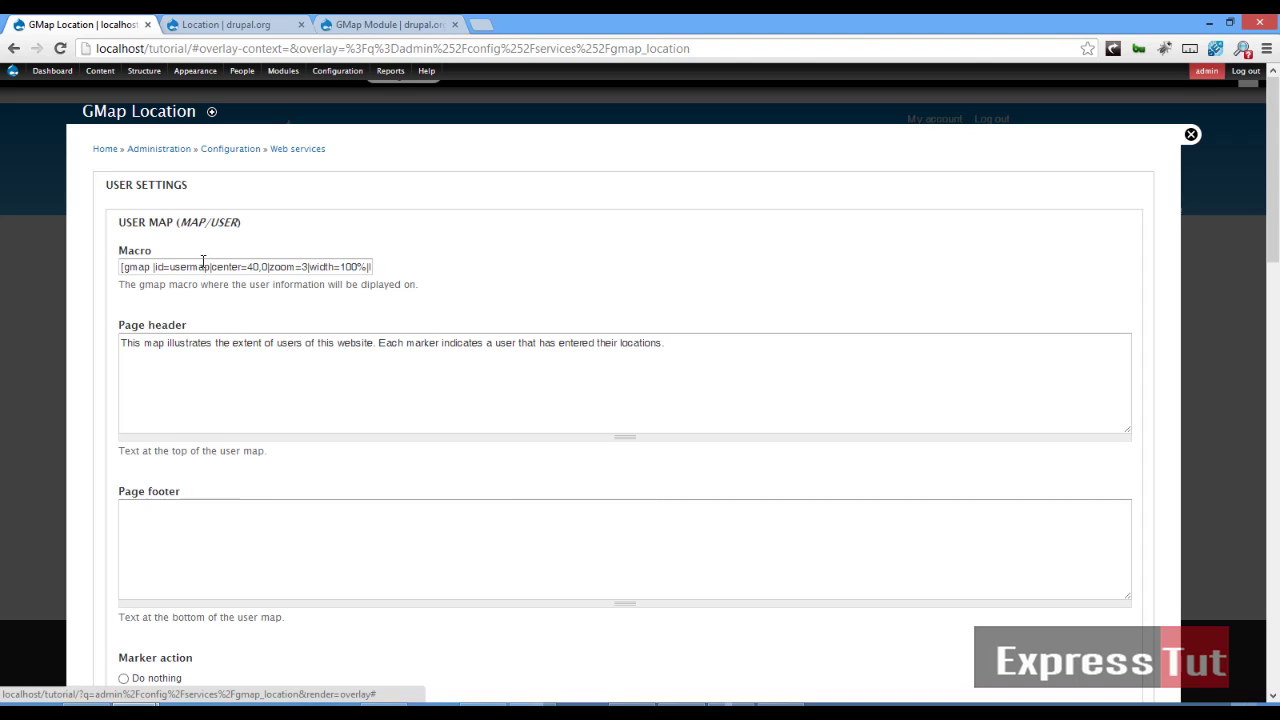
mouse_move(322, 78)
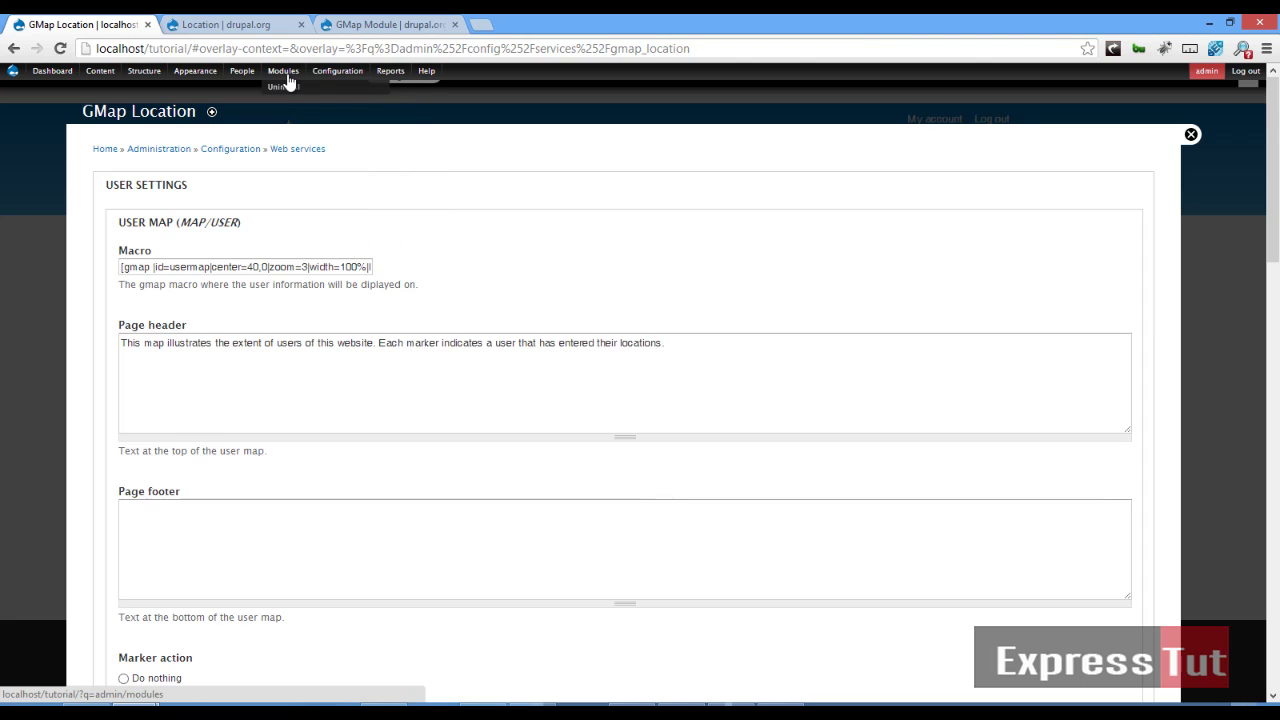
middle_click(285, 74)
click(243, 24)
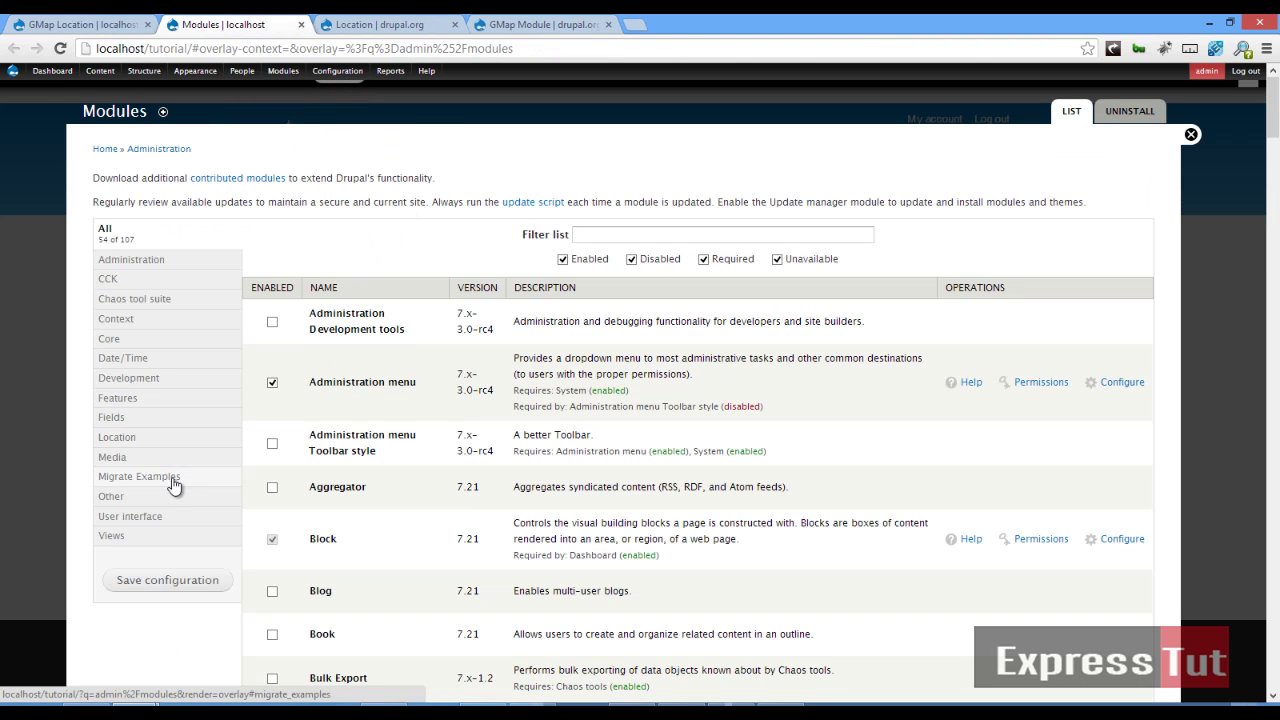
click(152, 440)
scroll(425, 481, down, 6)
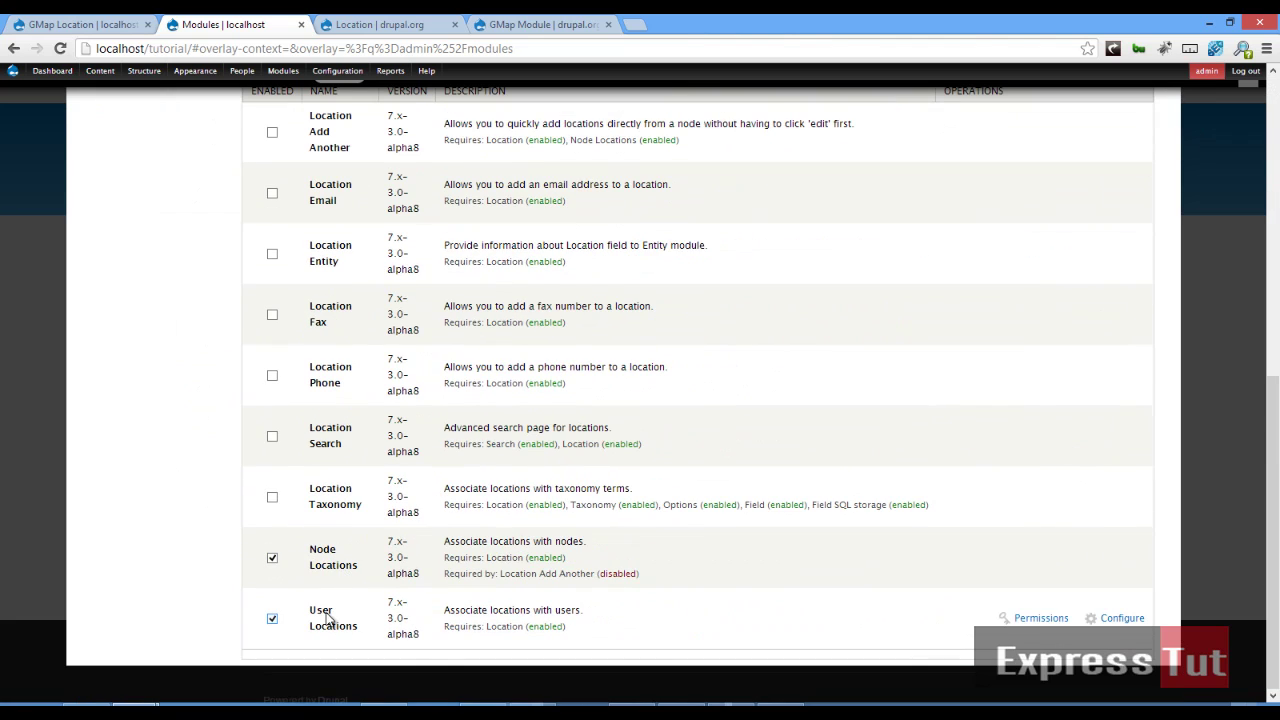
Review the GMap Location node settings, leaving the field-slideshow marker as Drupal.
click(77, 23)
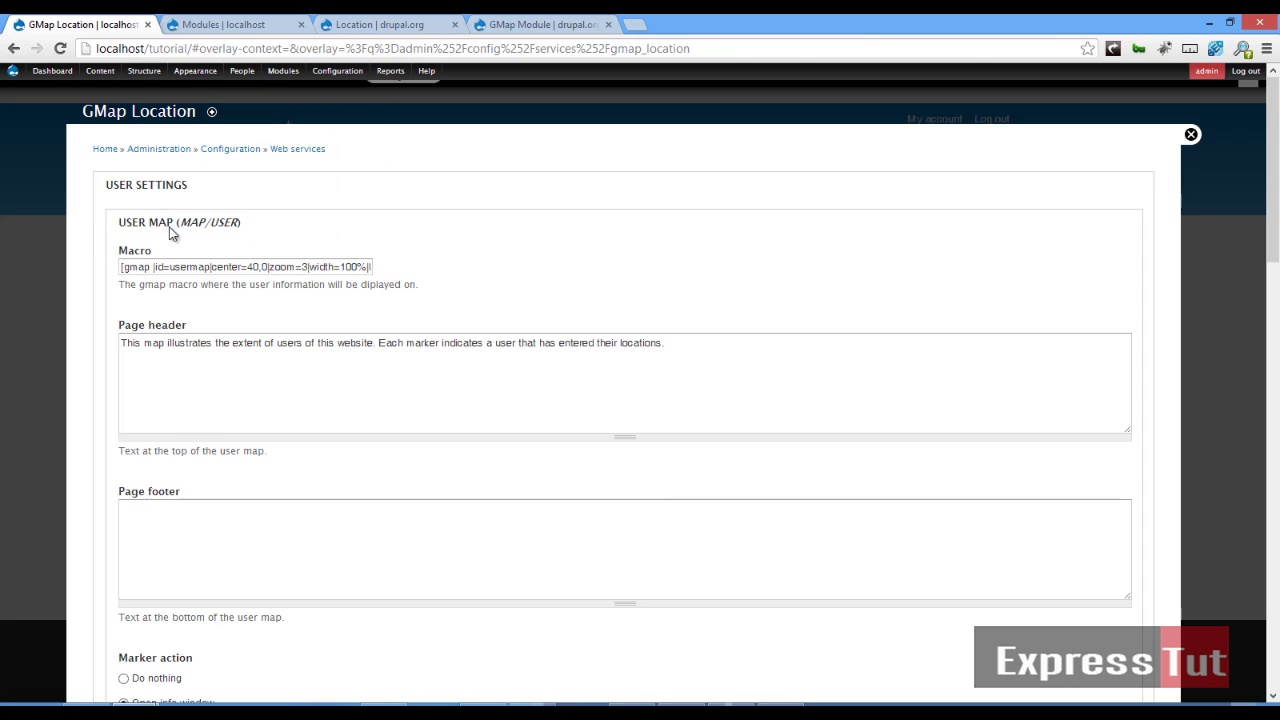
scroll(257, 349, down, 6)
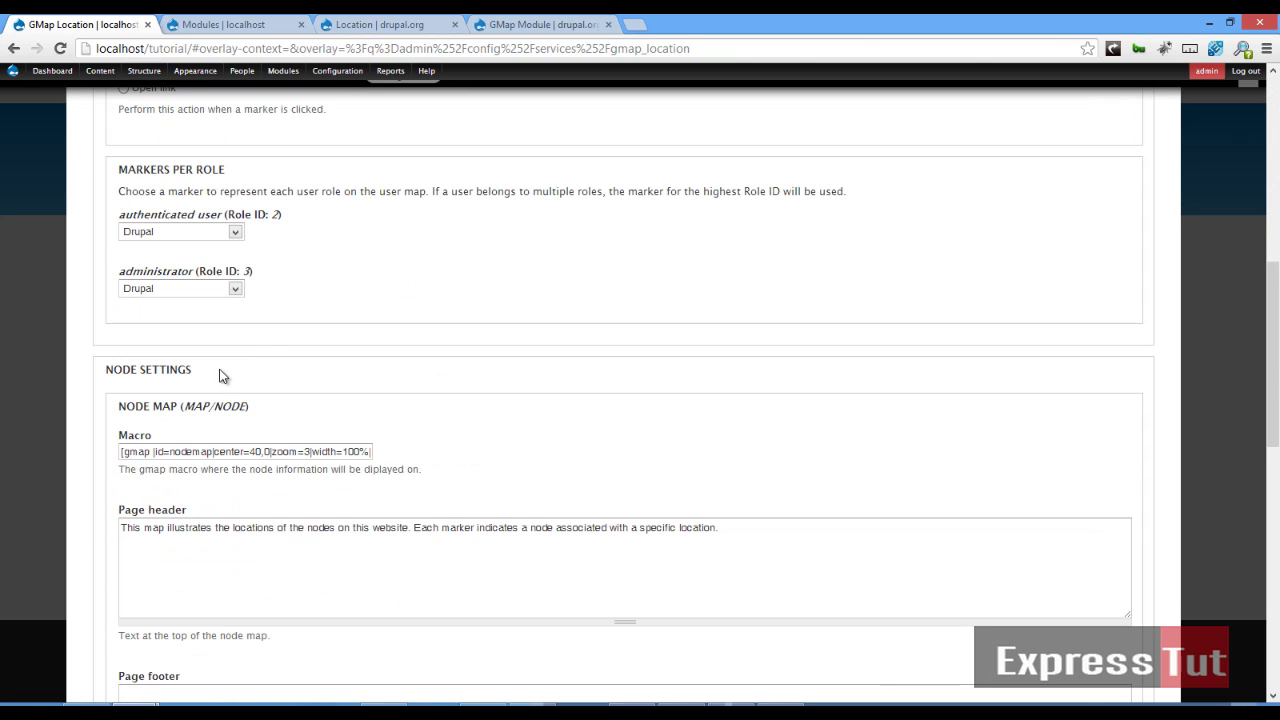
scroll(277, 467, down, 3)
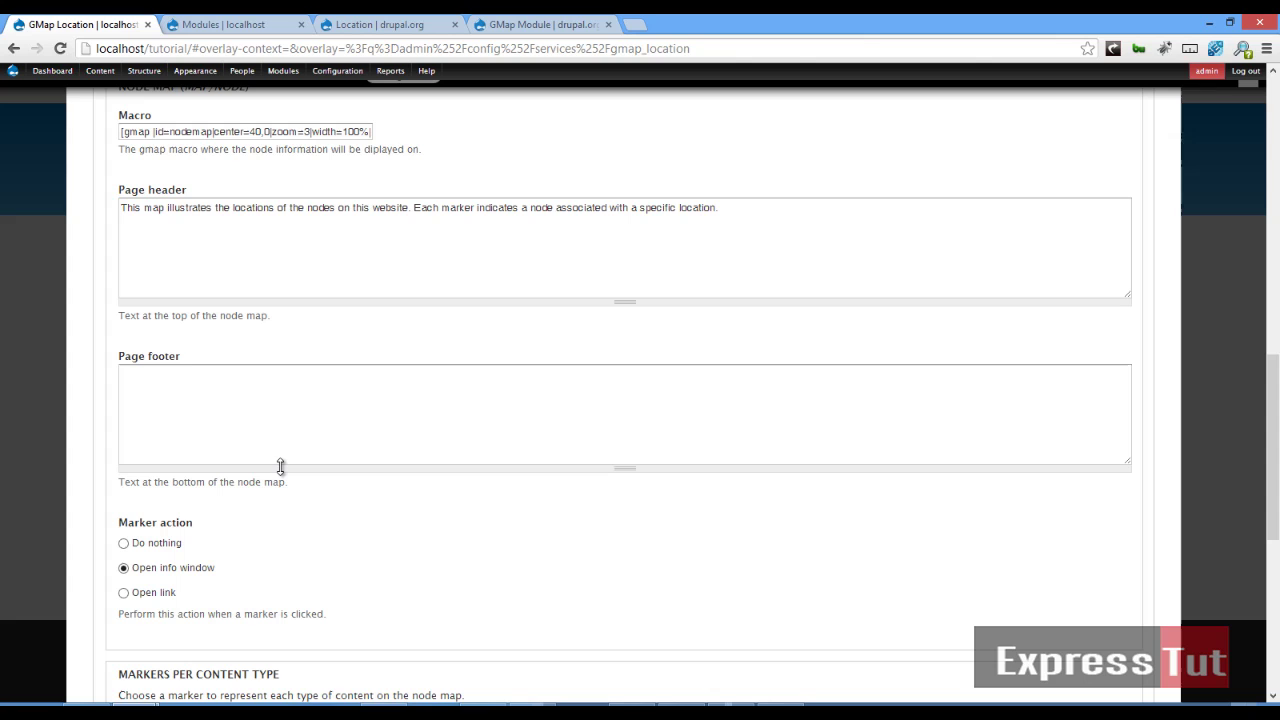
scroll(195, 298, up, 1)
scroll(193, 297, up, 2)
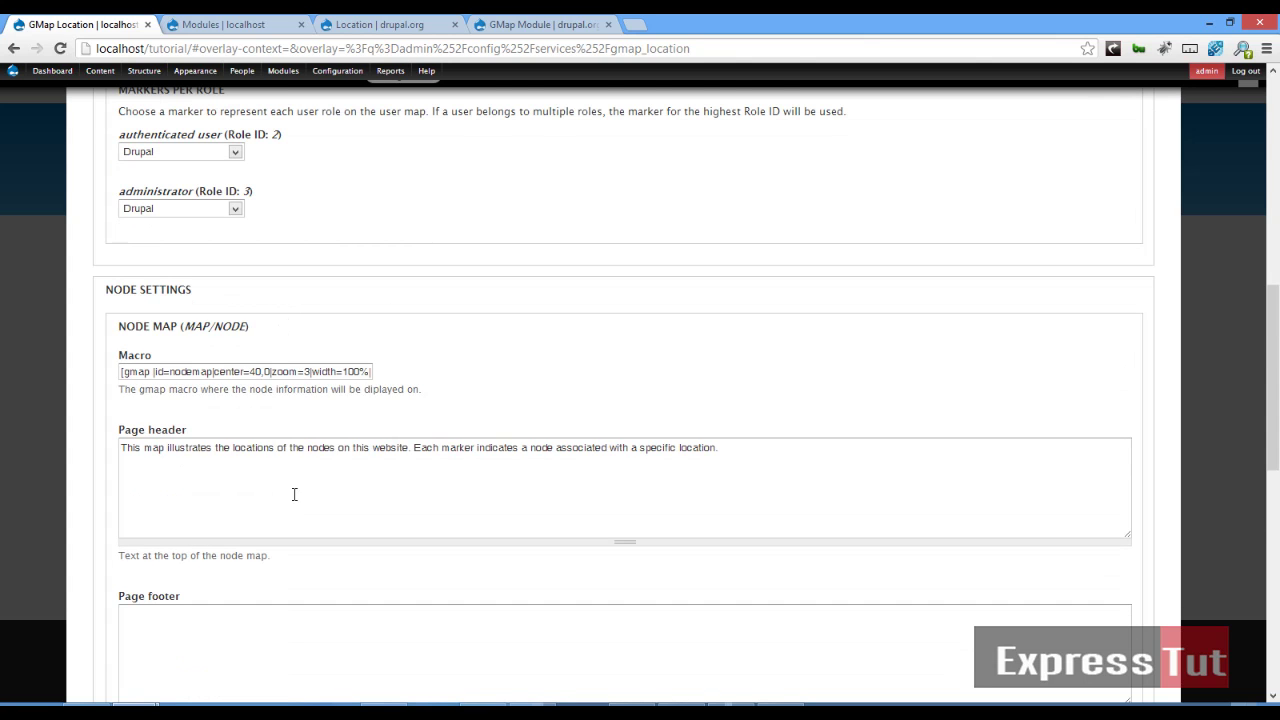
scroll(234, 449, down, 4)
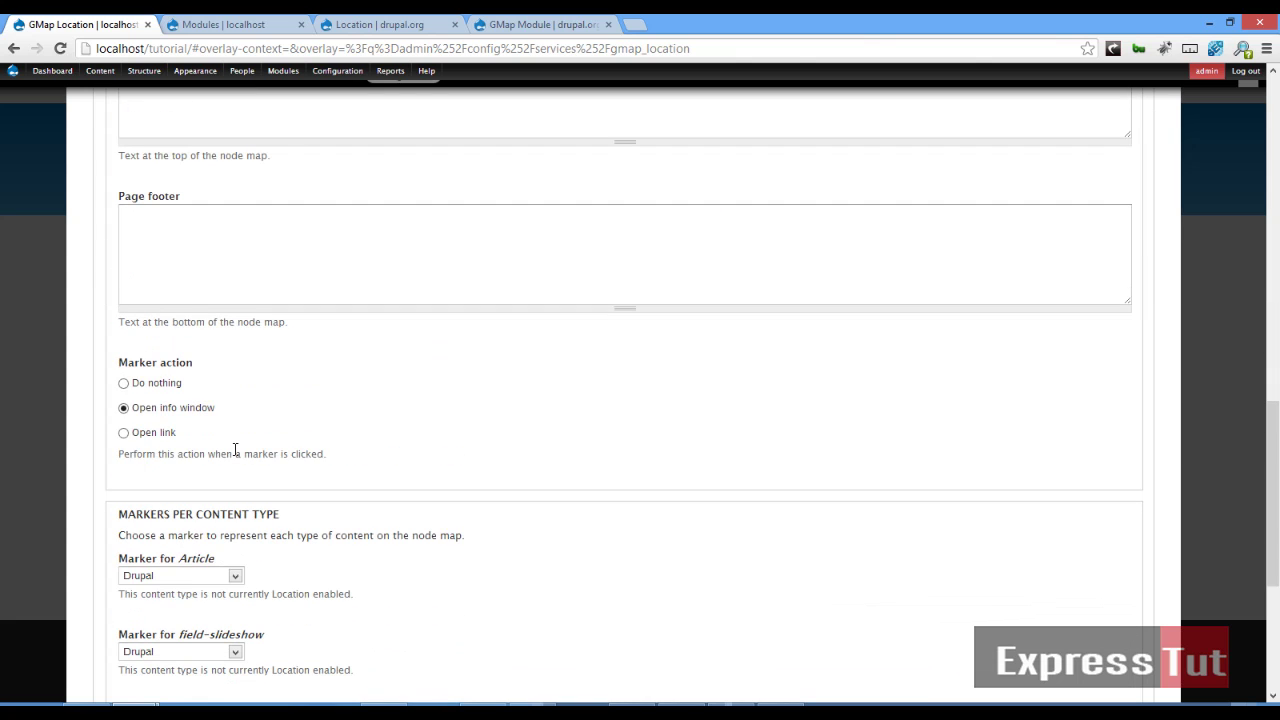
scroll(234, 449, up, 3)
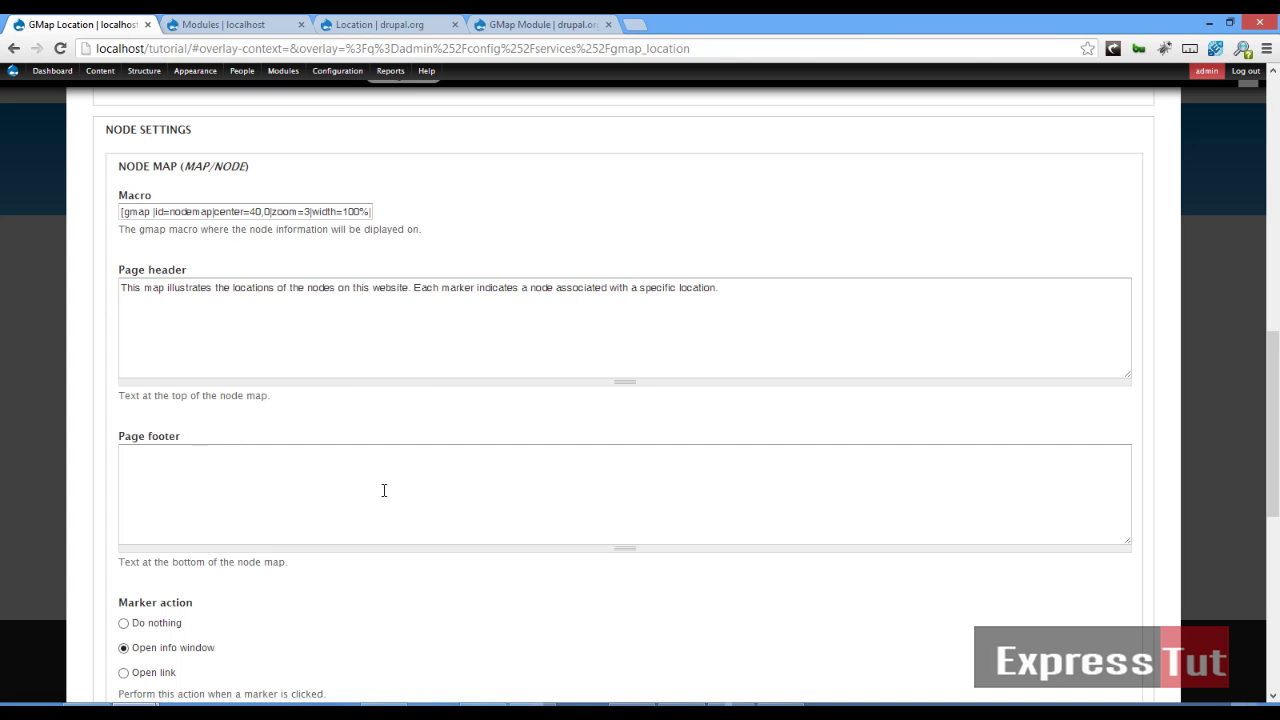
scroll(391, 491, down, 3)
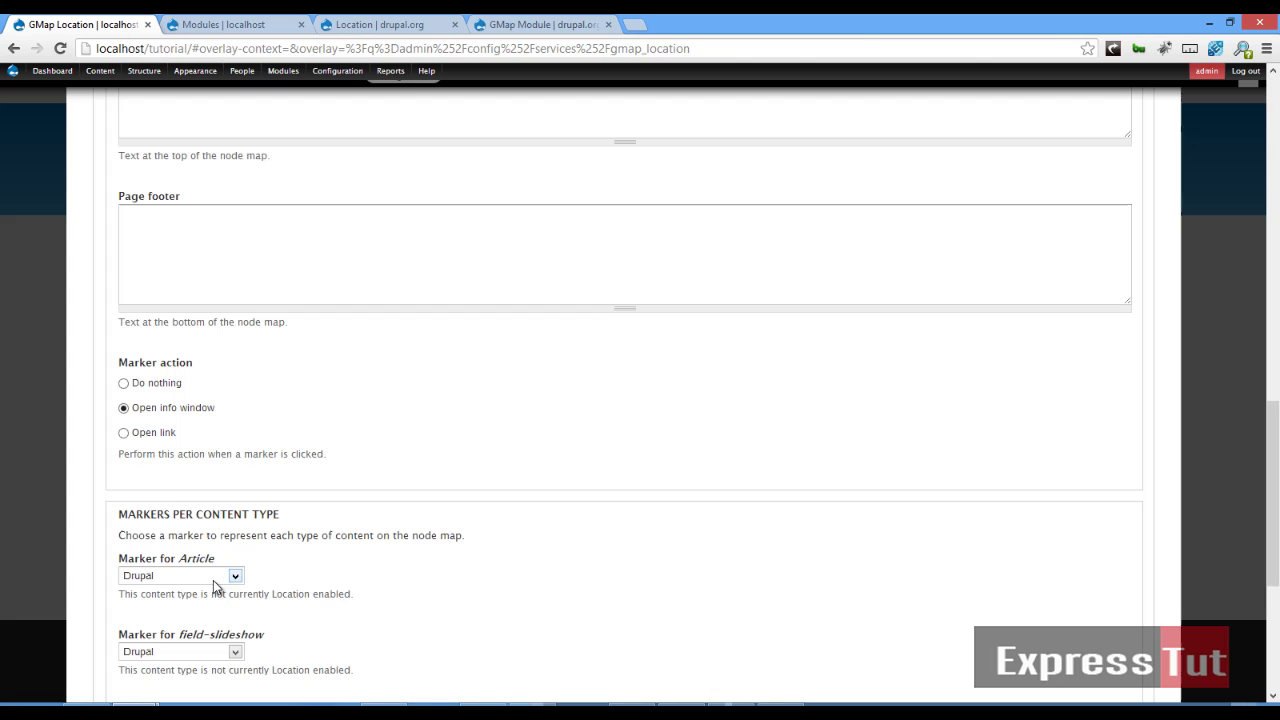
scroll(228, 587, down, 2)
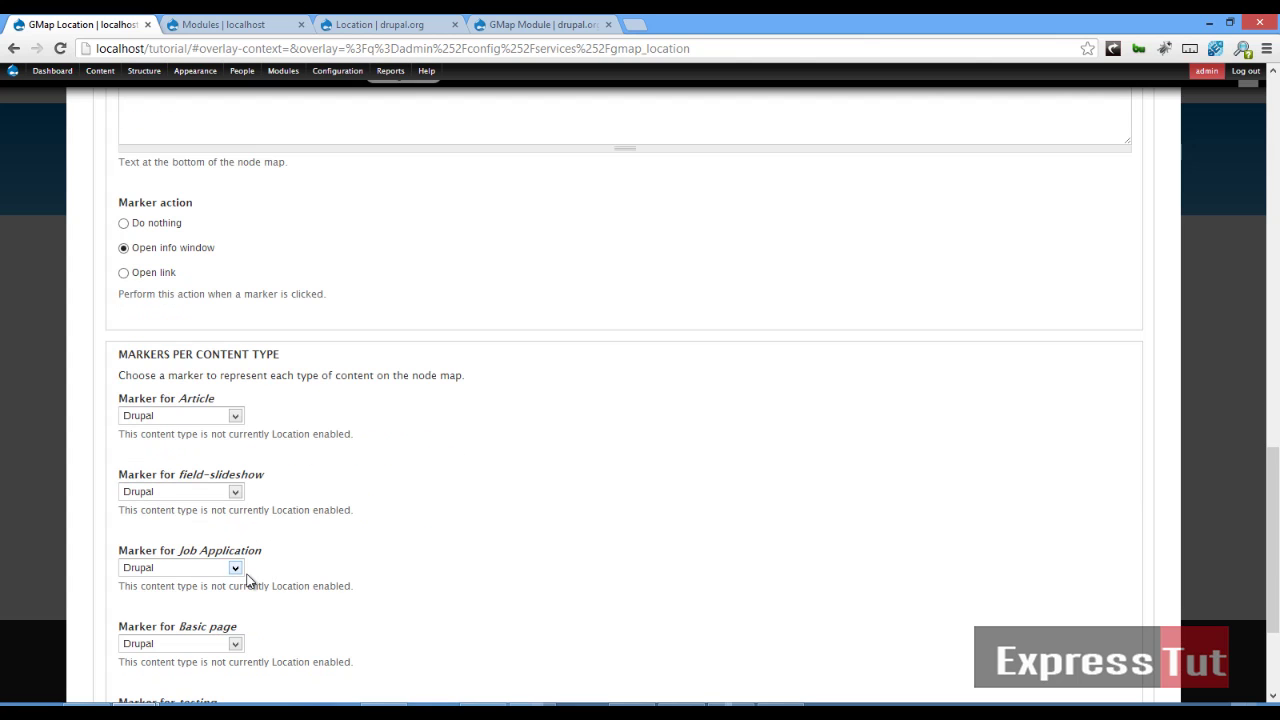
click(236, 491)
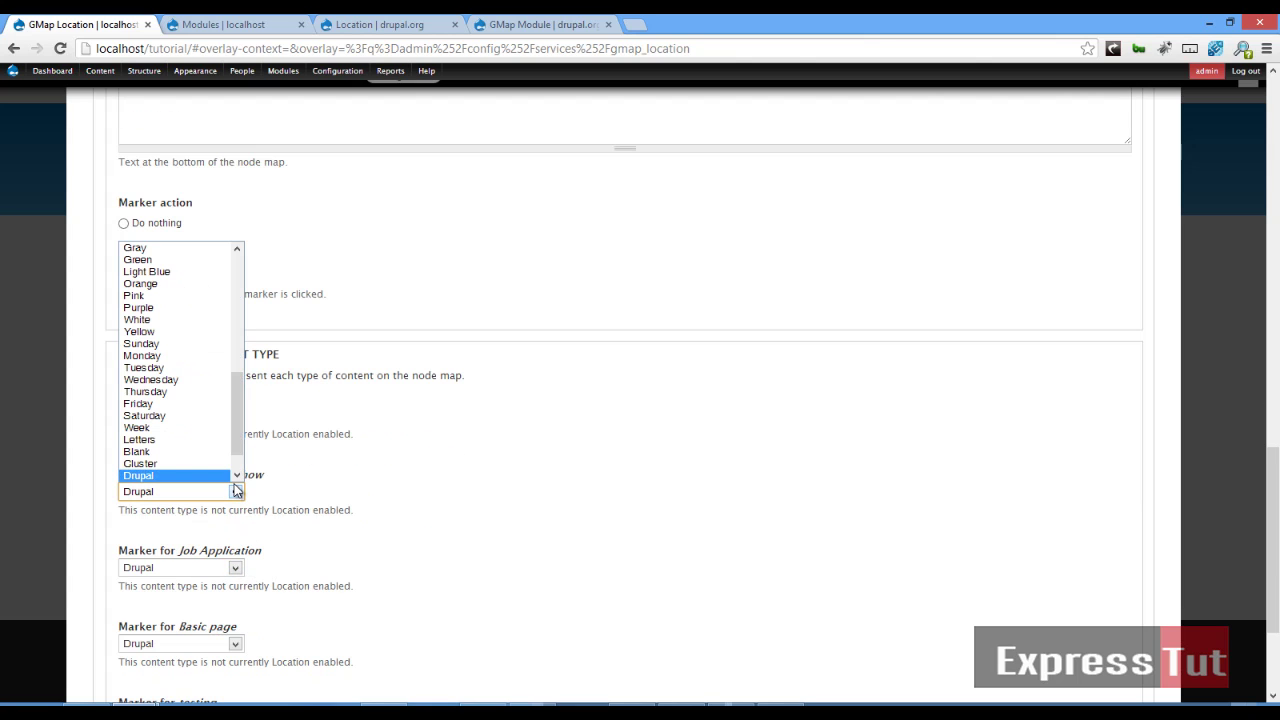
click(236, 491)
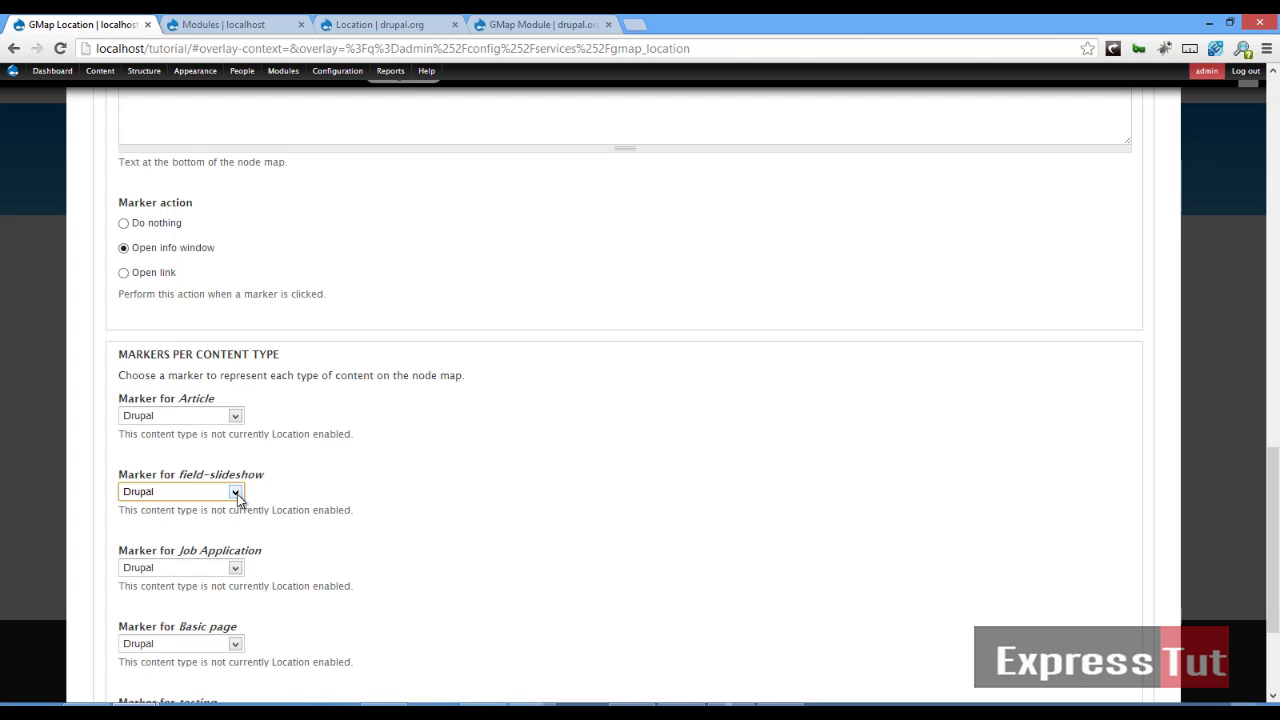
scroll(237, 494, down, 2)
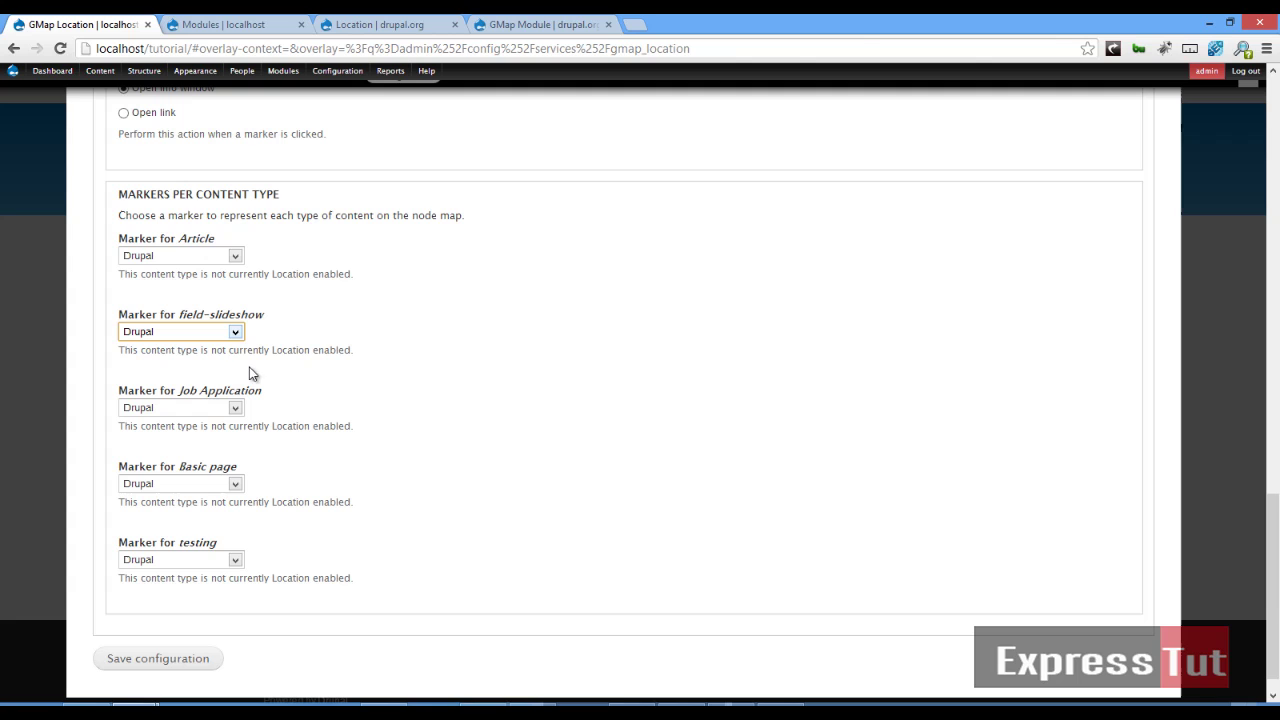
In File Explorer, navigate from sites/all into modules/gmap/markers and widen the window.
key(alt+Tab)
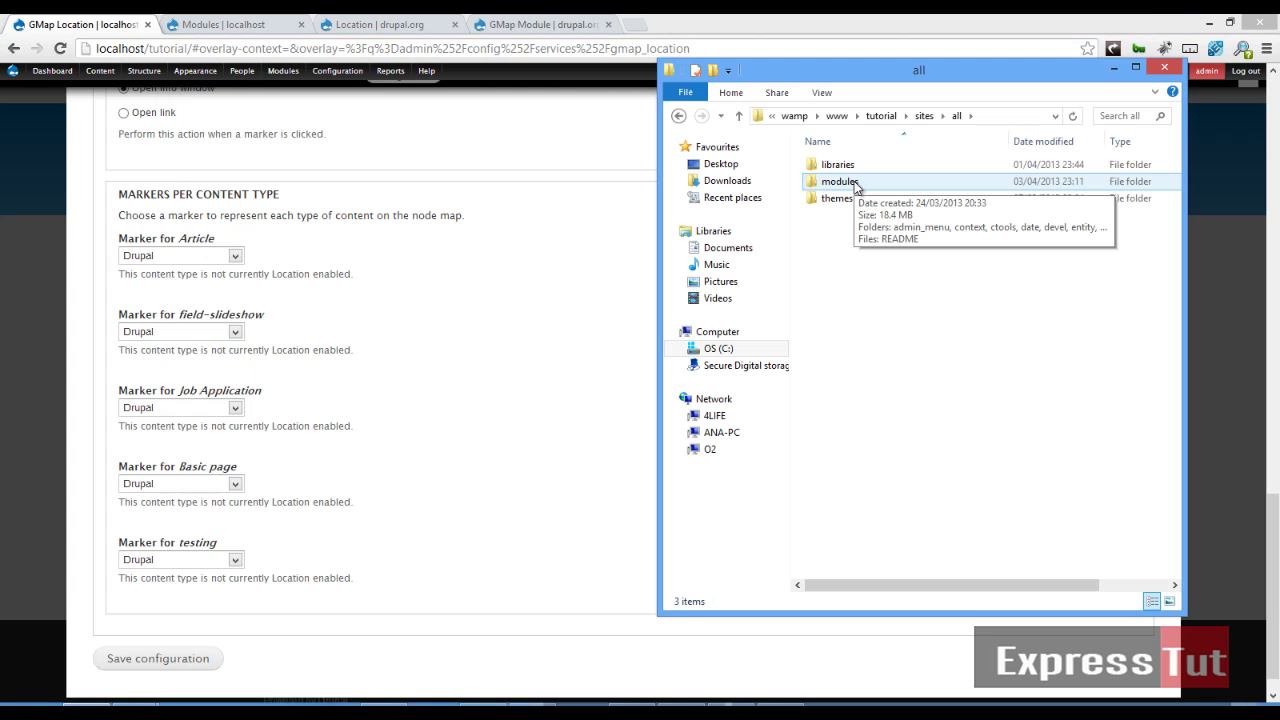
double_click(855, 184)
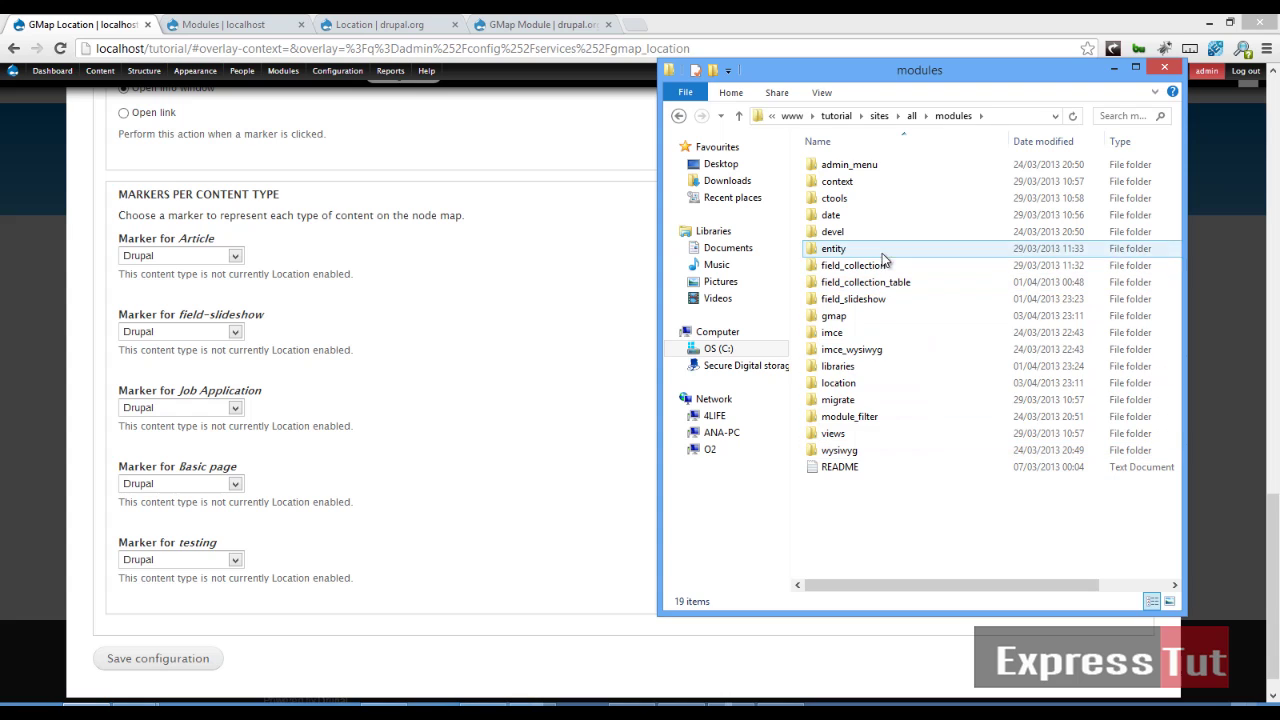
click(854, 318)
double_click(854, 318)
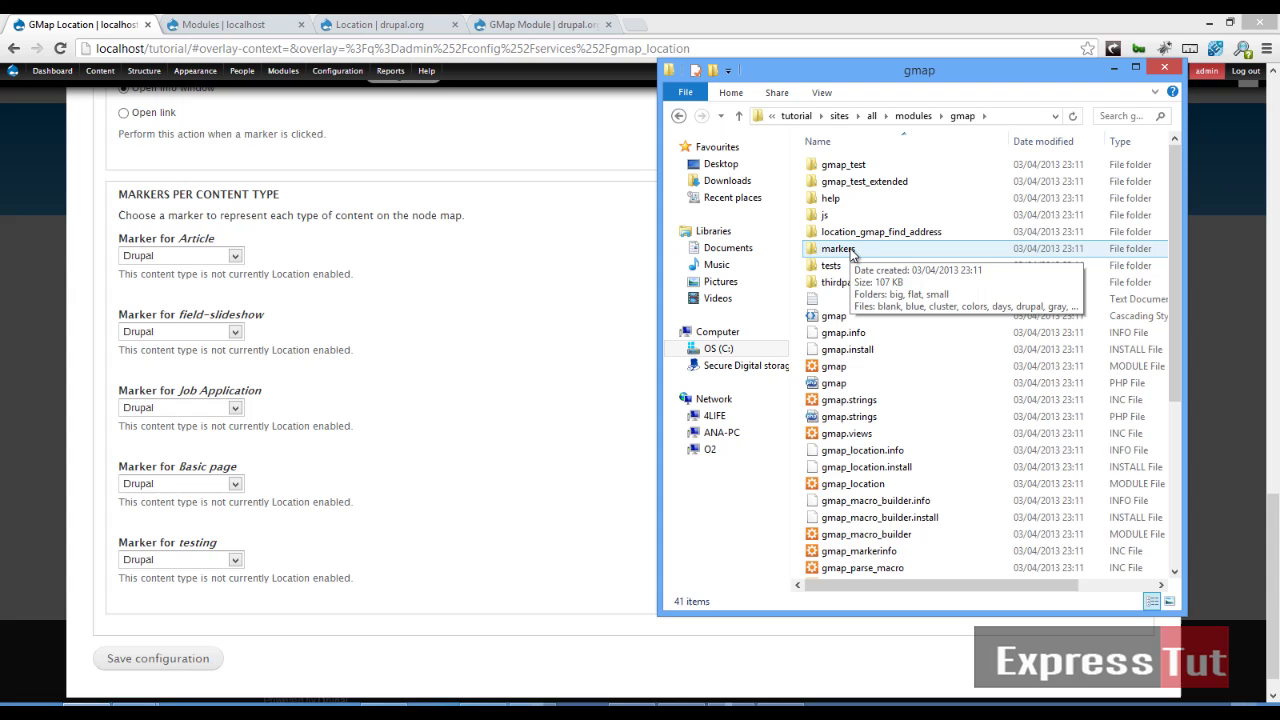
double_click(840, 249)
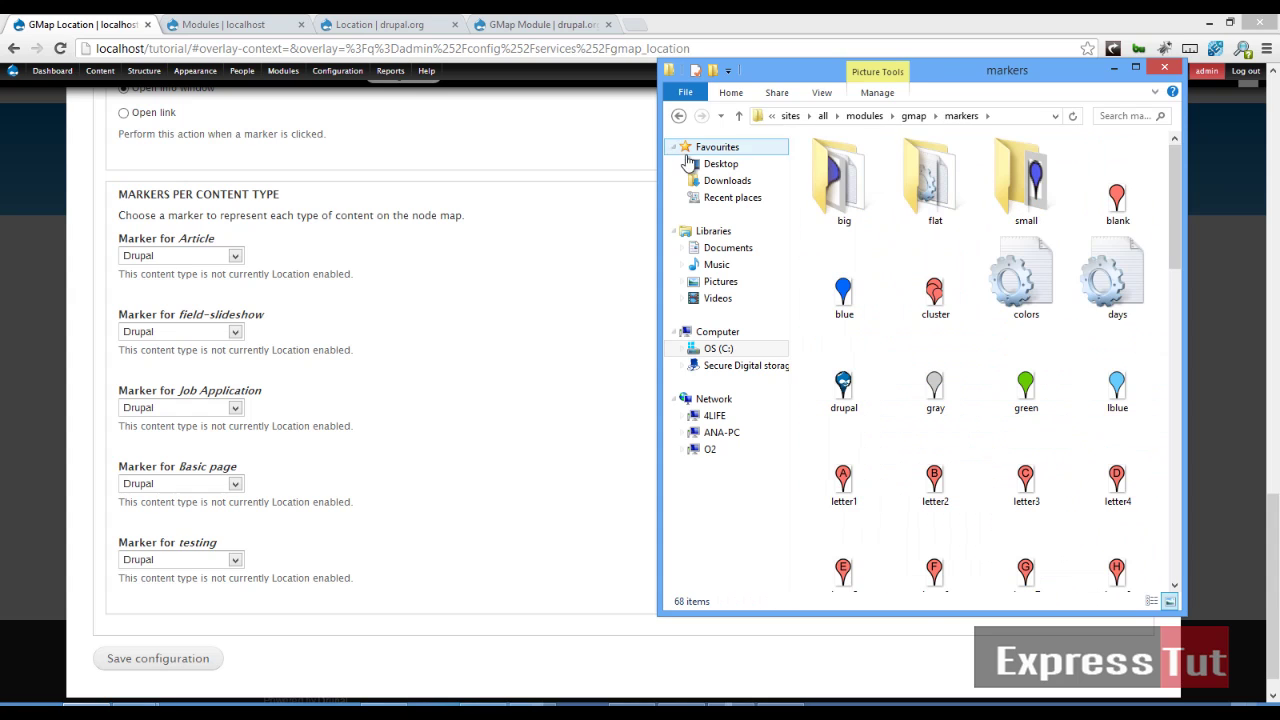
drag(663, 165, 543, 165)
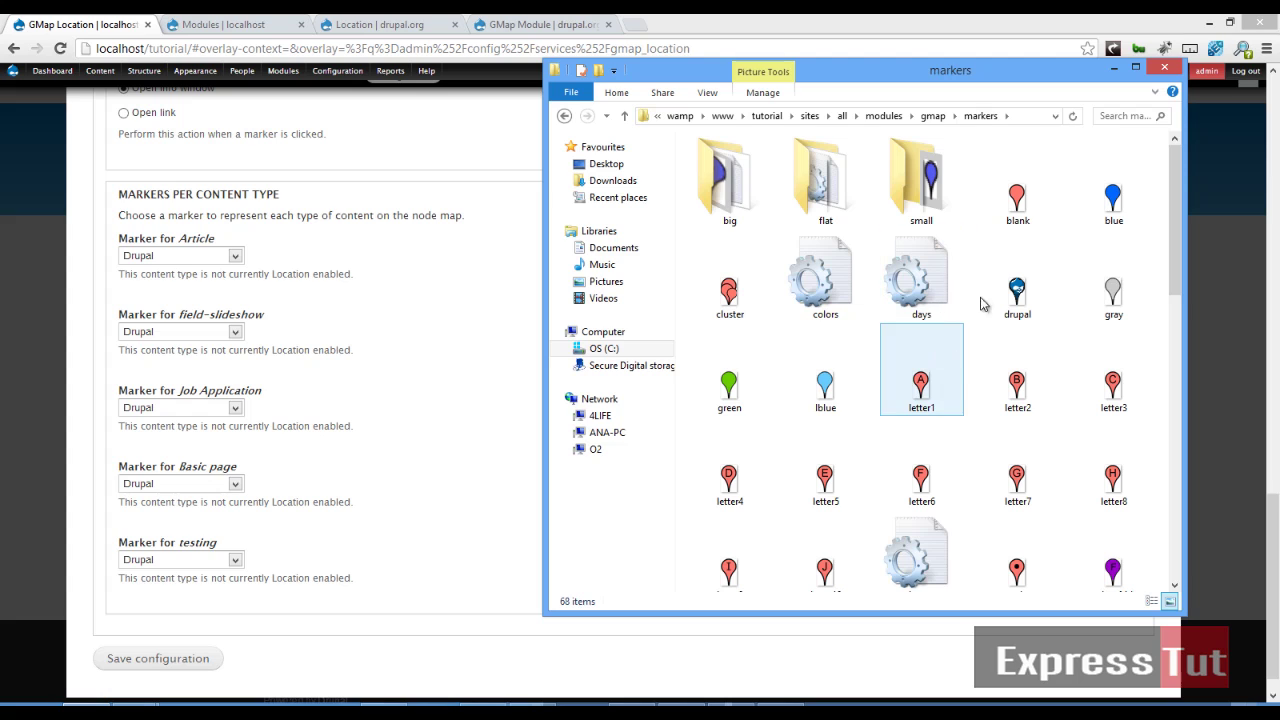
Open the big markers folder to view its big, blue, red and shadow files.
mouse_move(1018, 316)
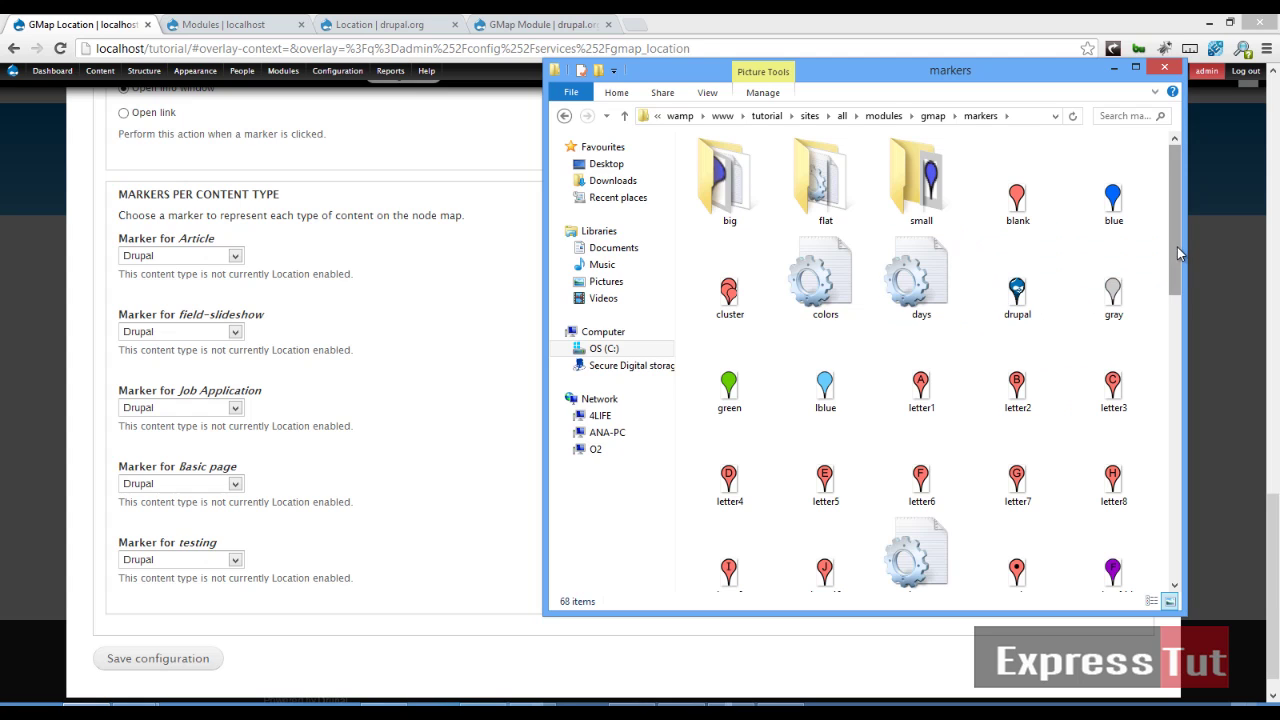
mouse_move(1177, 259)
mouse_down()
mouse_move(1169, 520)
mouse_move(1166, 205)
mouse_up()
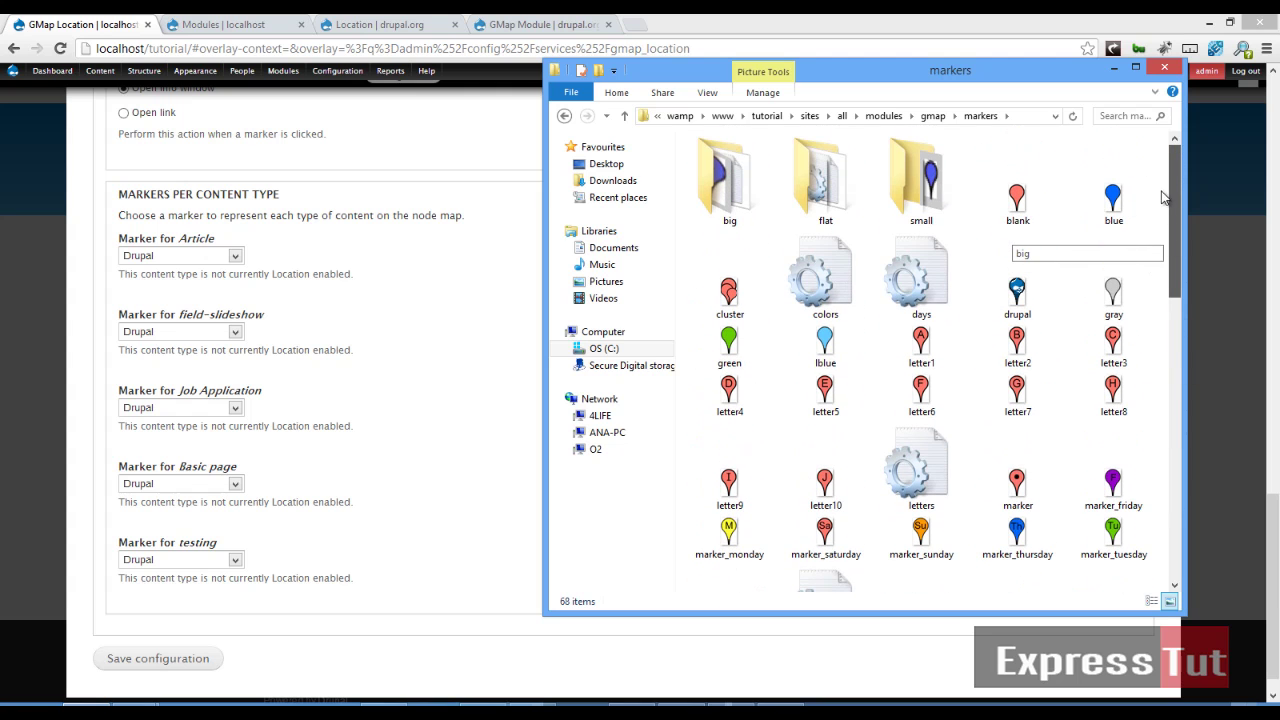
click(737, 193)
double_click(737, 193)
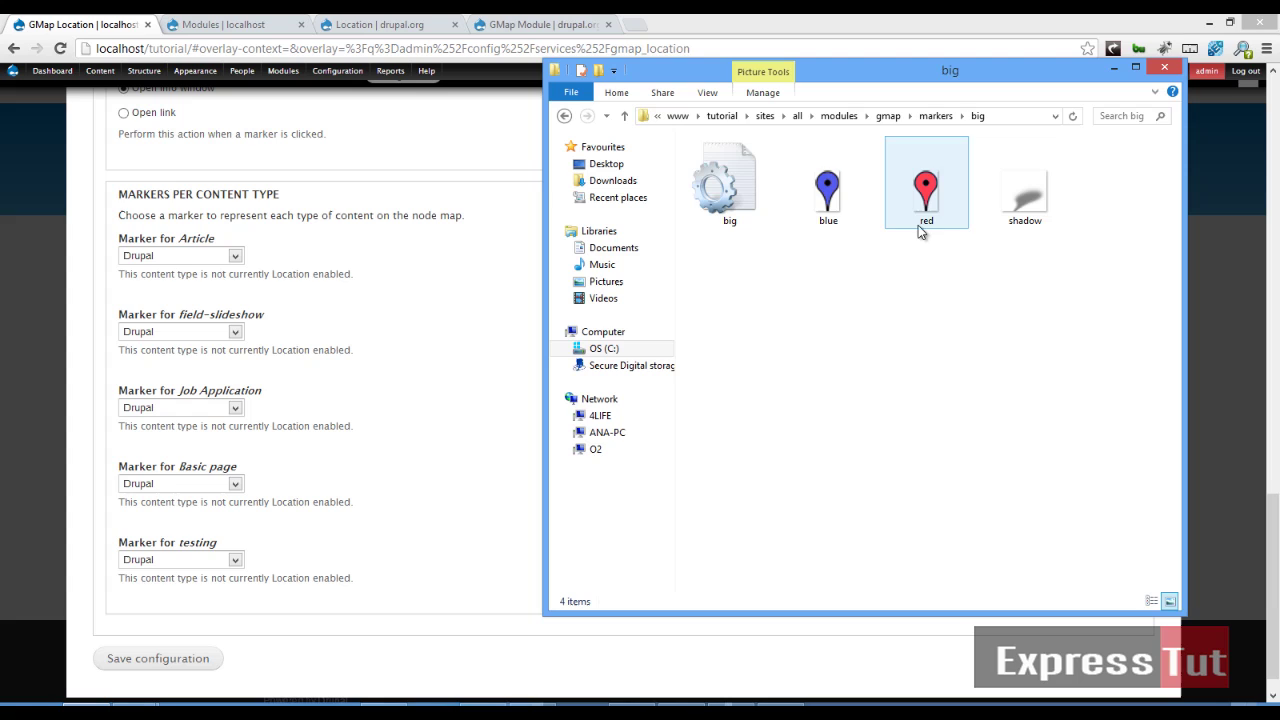
mouse_move(832, 222)
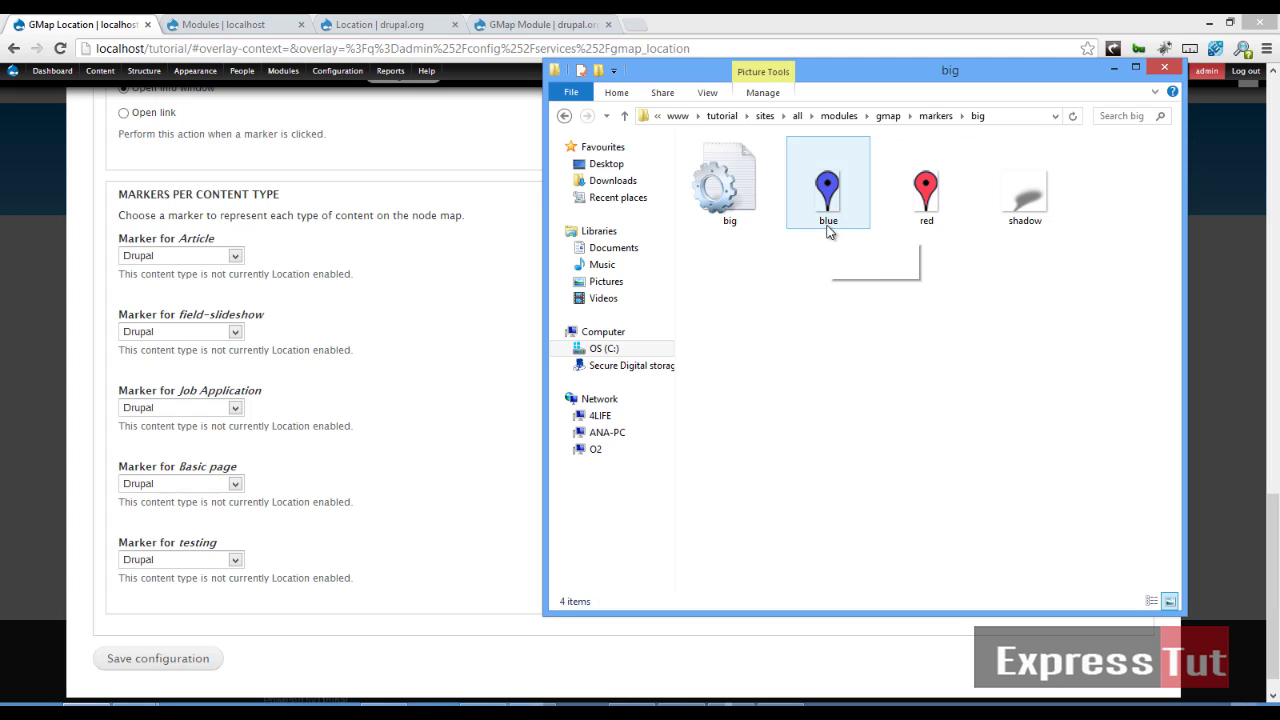
mouse_move(1030, 228)
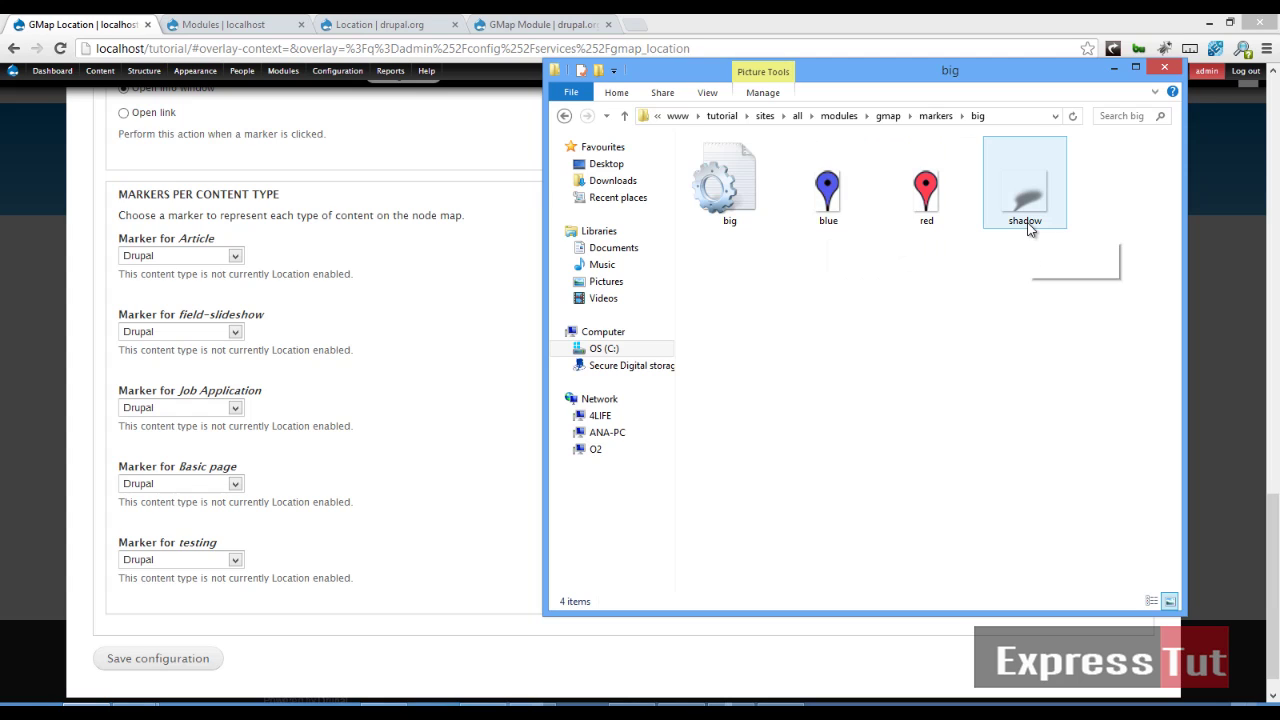
mouse_move(930, 225)
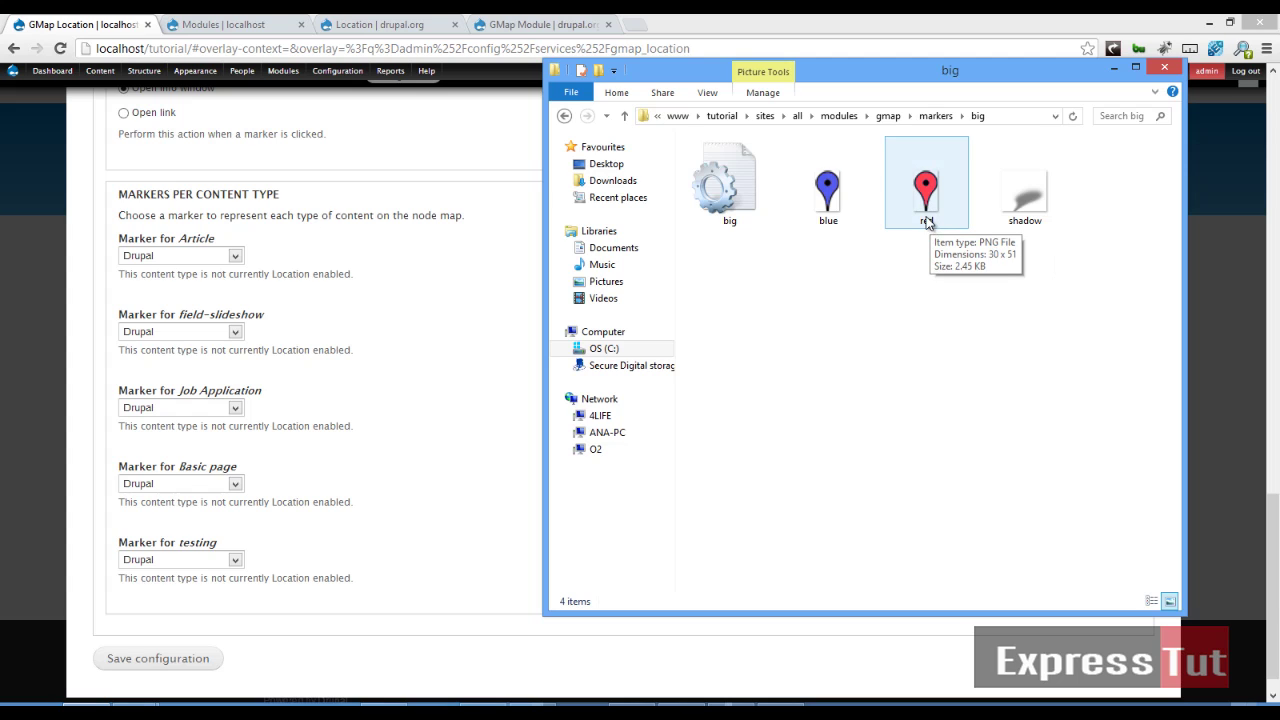
Choose Big Red as the Article marker and save the GMap Location configuration.
click(240, 256)
mouse_move(247, 420)
mouse_down()
mouse_move(250, 327)
mouse_move(246, 337)
mouse_up()
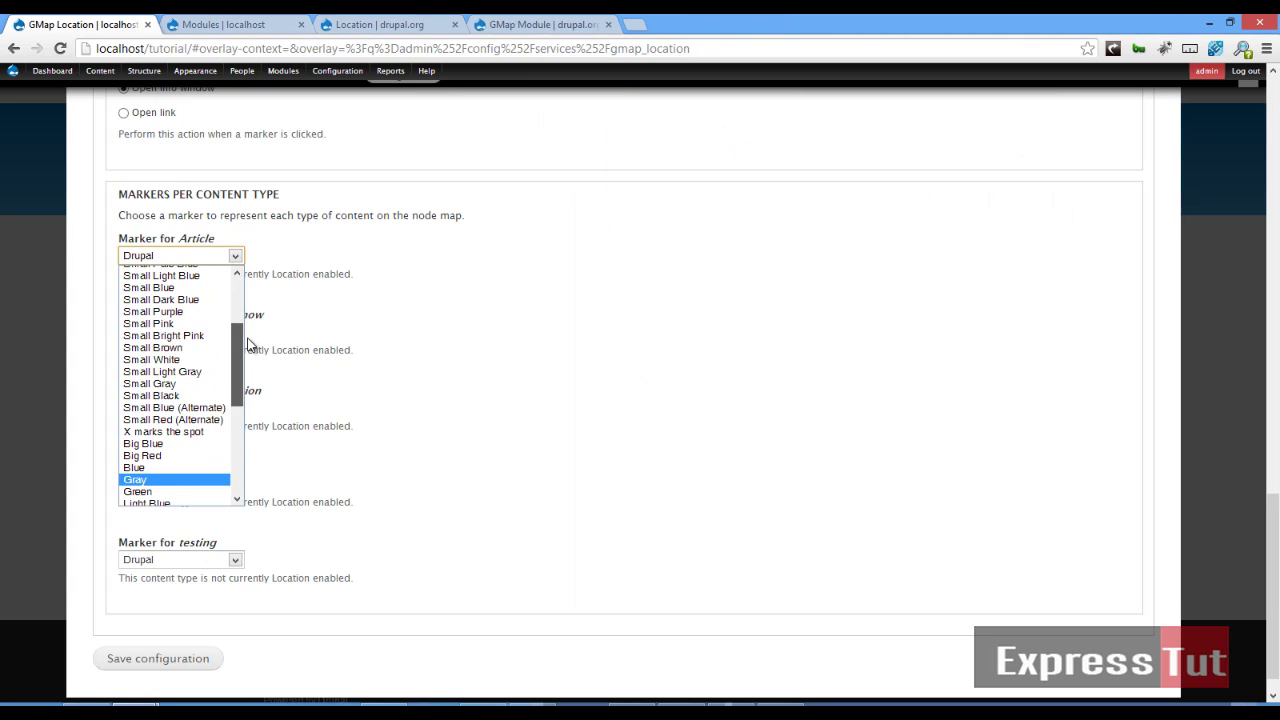
click(196, 456)
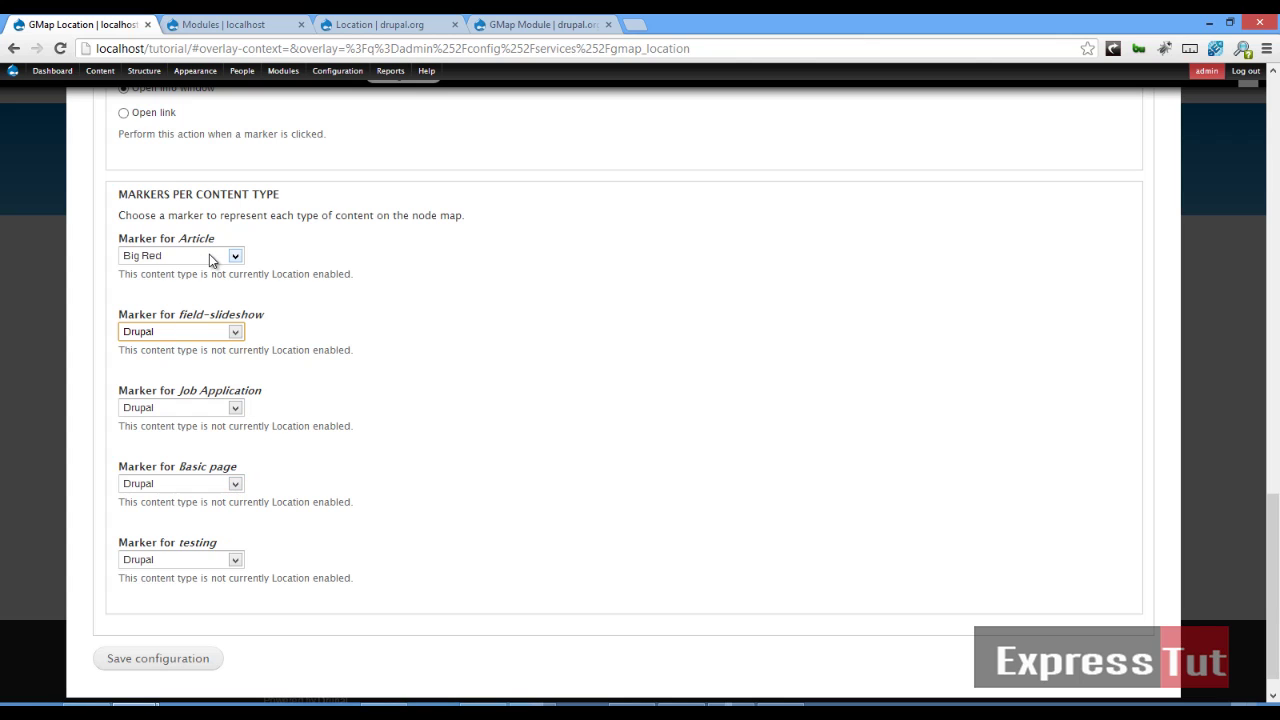
click(306, 251)
scroll(290, 450, down, 1)
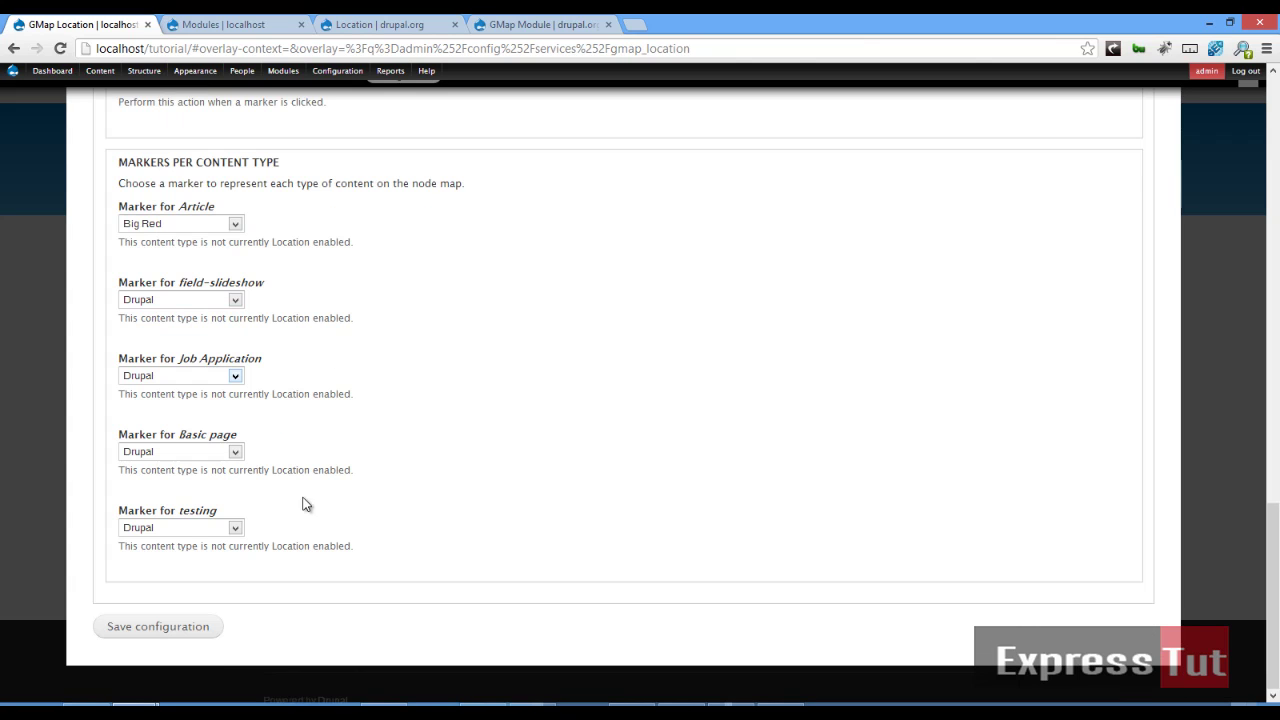
click(190, 639)
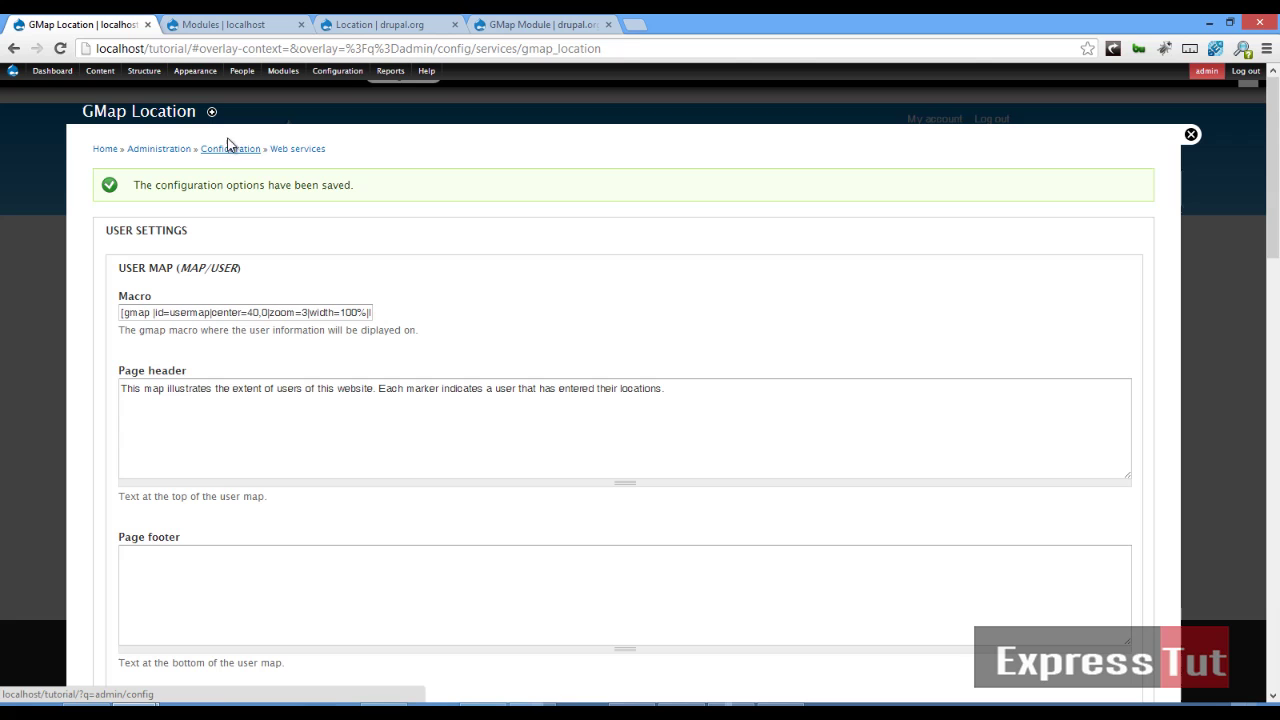
Choose United Kingdom as the Location module's Default country and save the configuration.
click(232, 149)
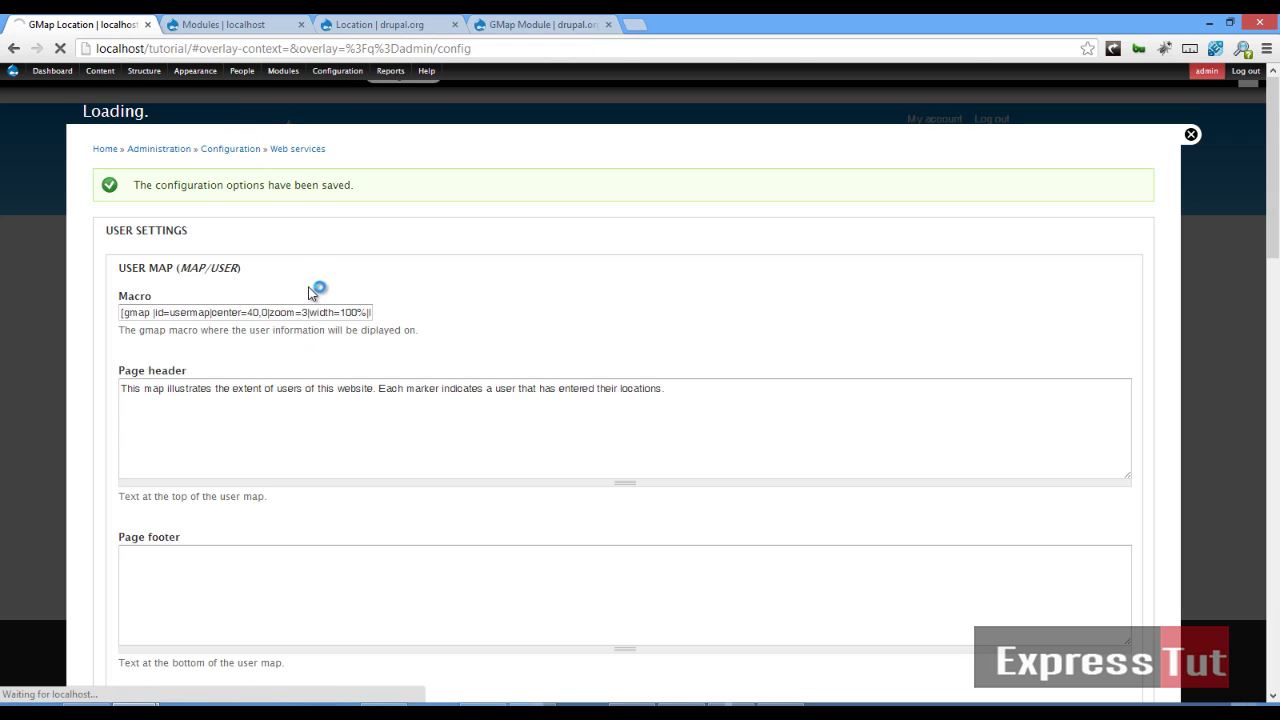
scroll(311, 291, down, 2)
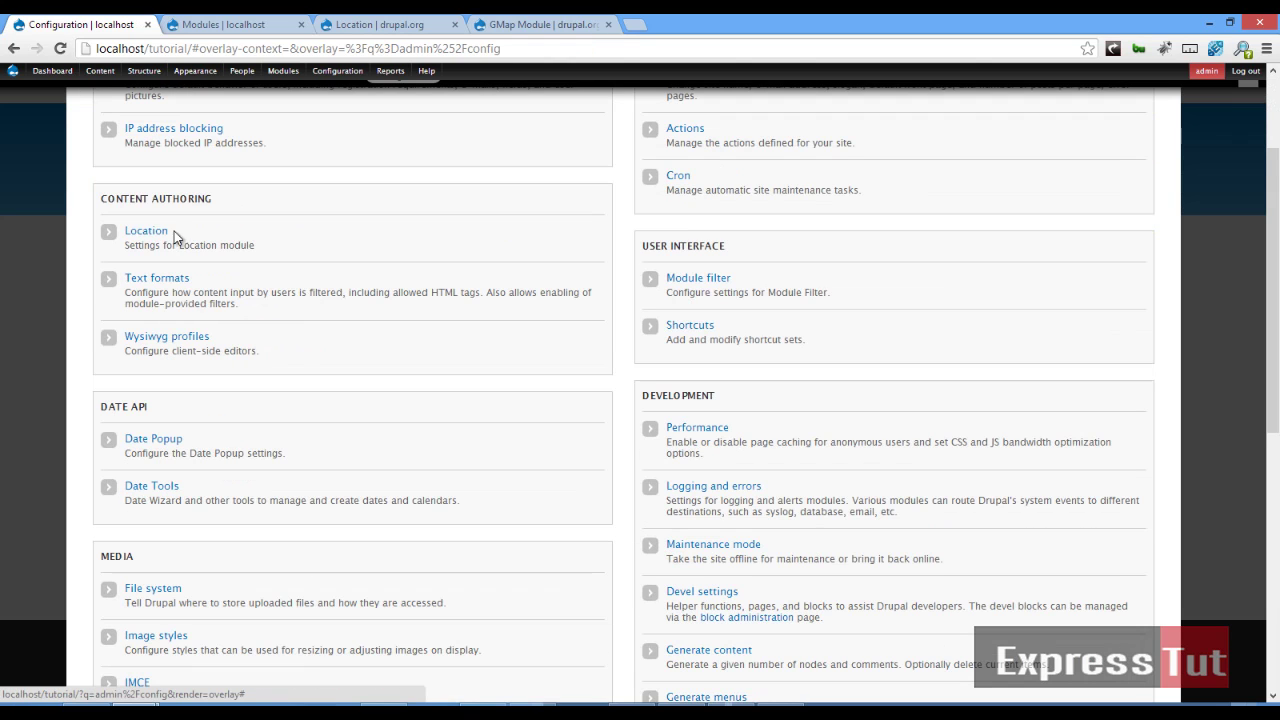
click(148, 232)
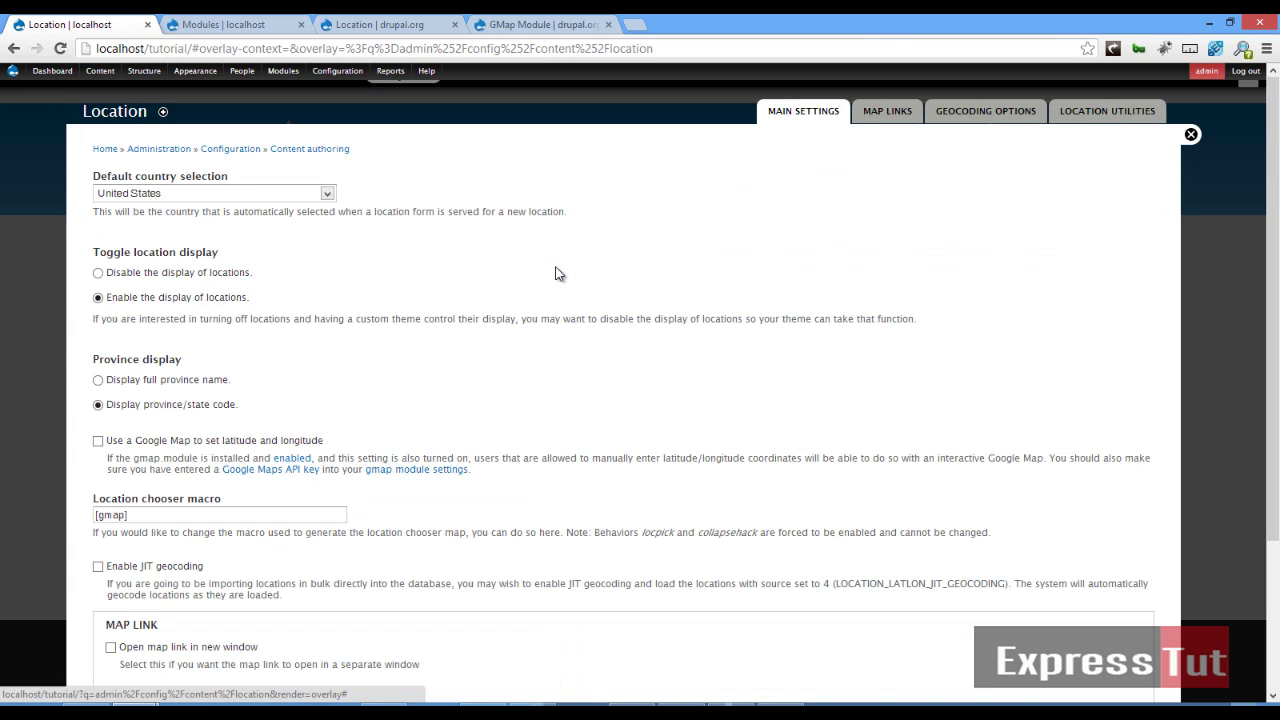
click(241, 197)
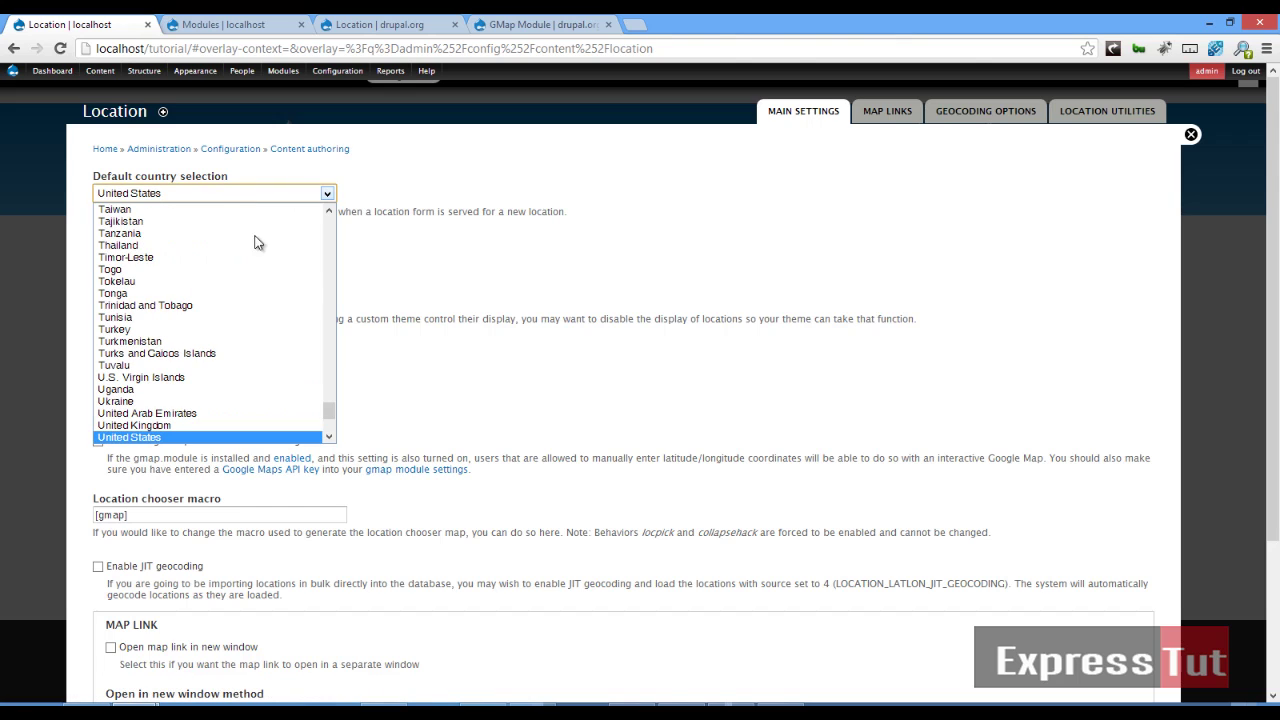
click(254, 426)
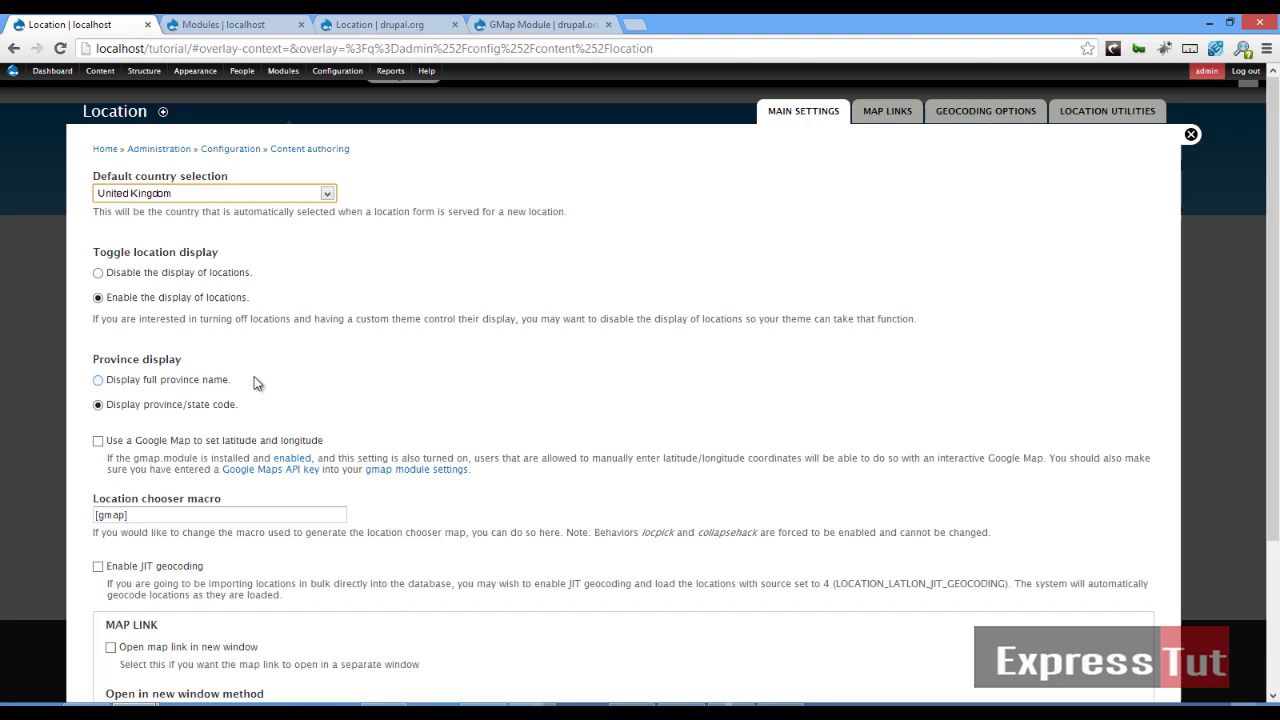
scroll(255, 377, down, 2)
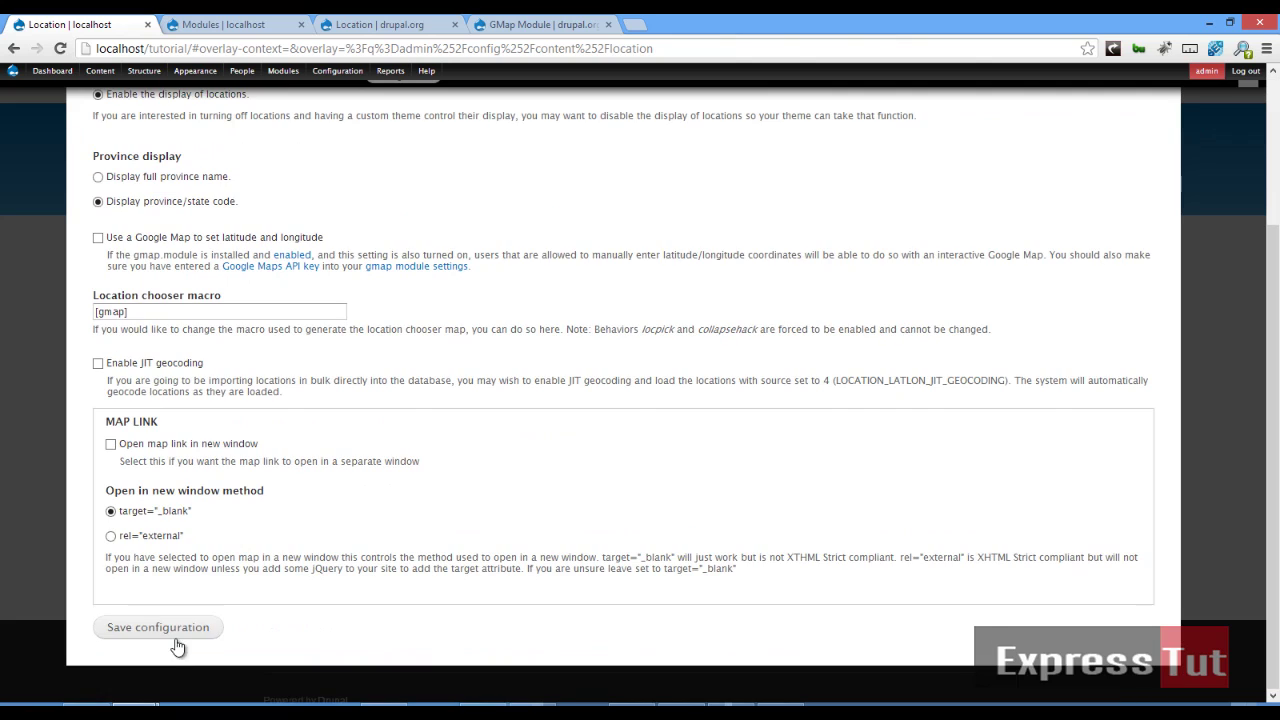
click(176, 643)
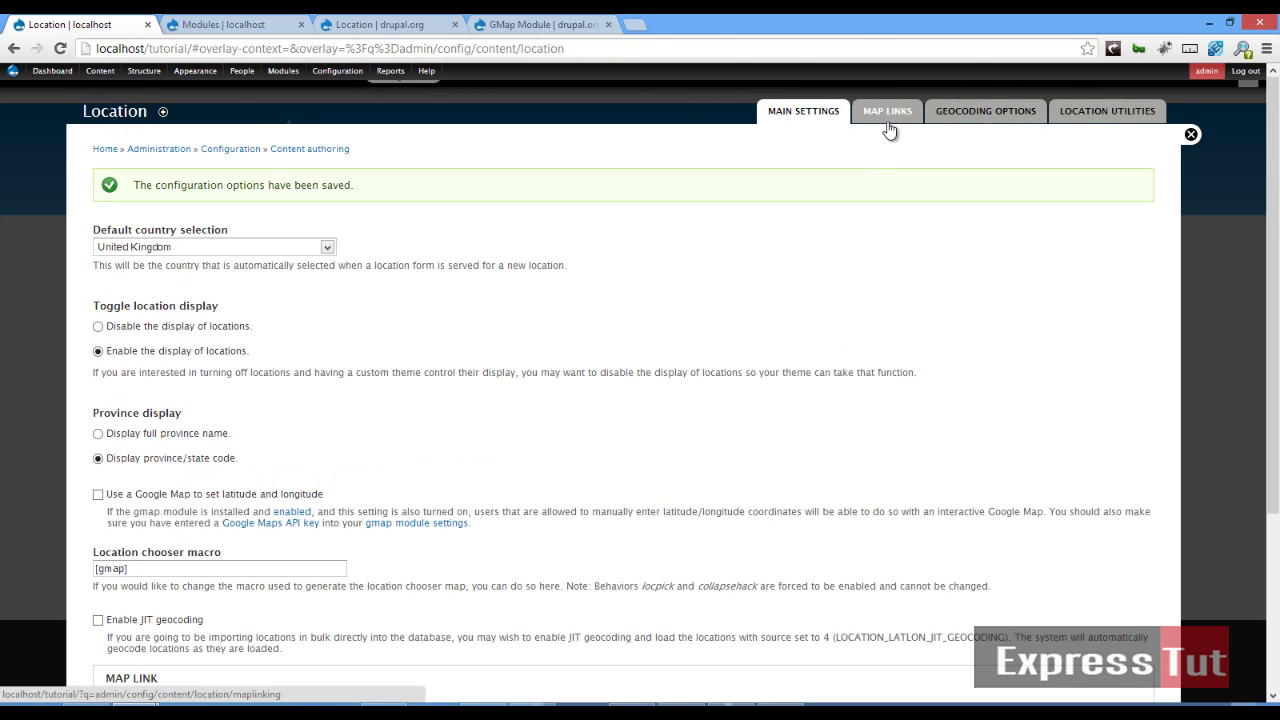
Browse the Map Links, Geocoding Options and Location Utilities tabs, then go to the site homepage.
click(889, 128)
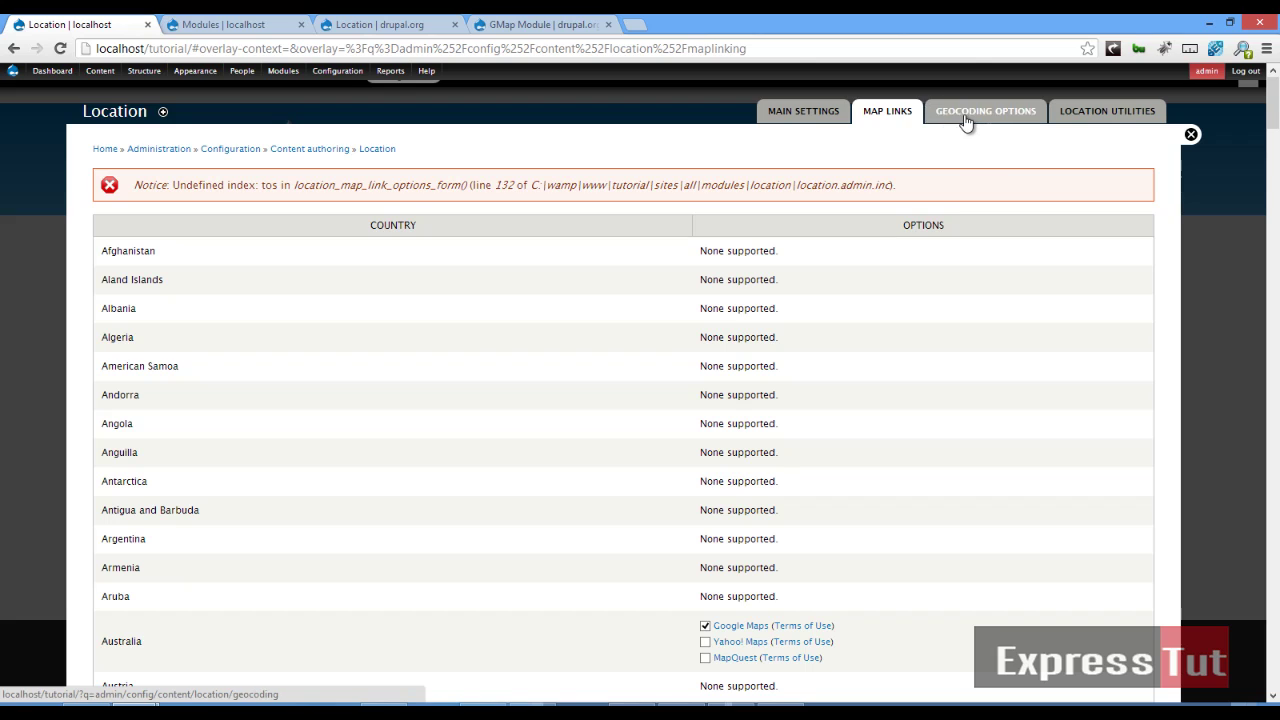
click(972, 121)
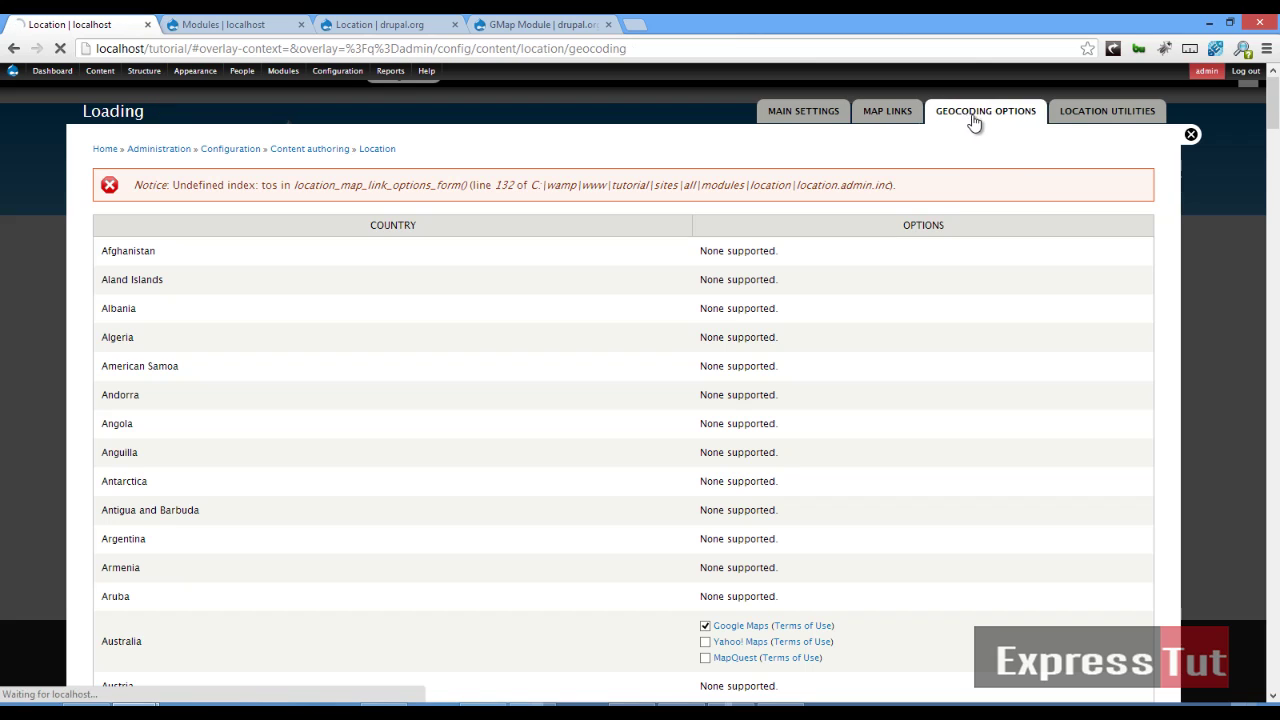
click(1089, 118)
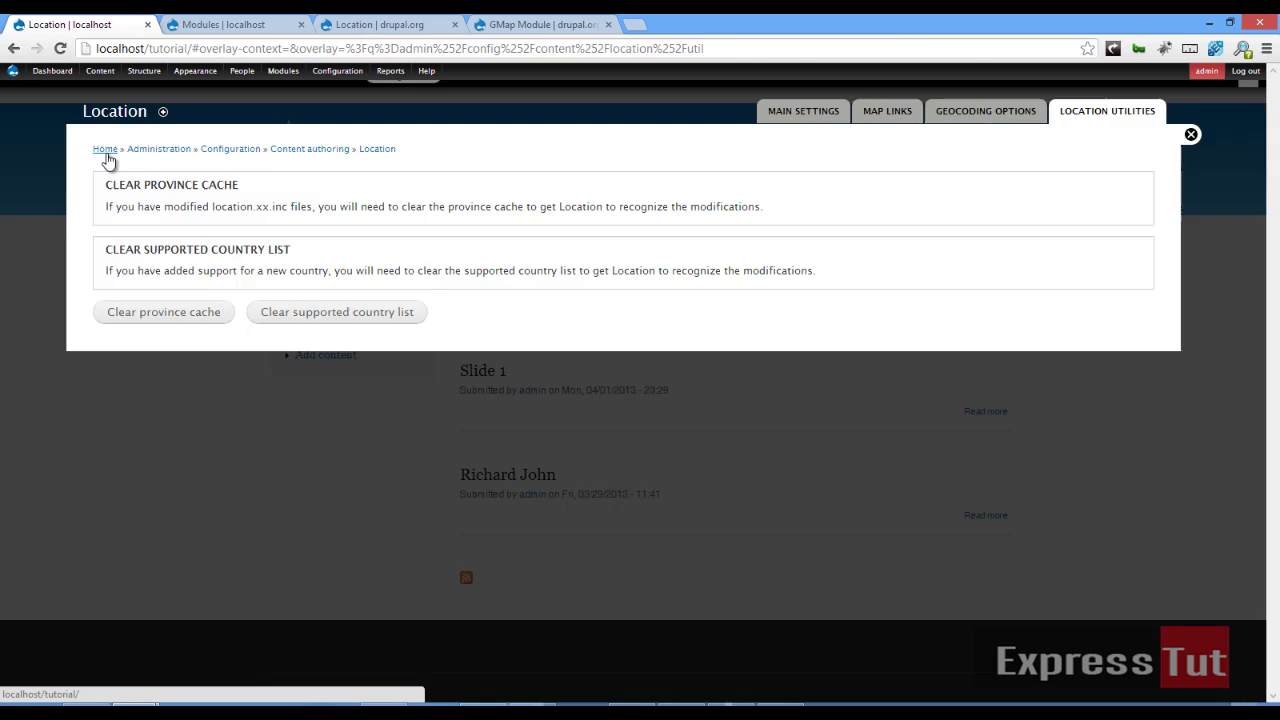
click(106, 150)
mouse_move(144, 78)
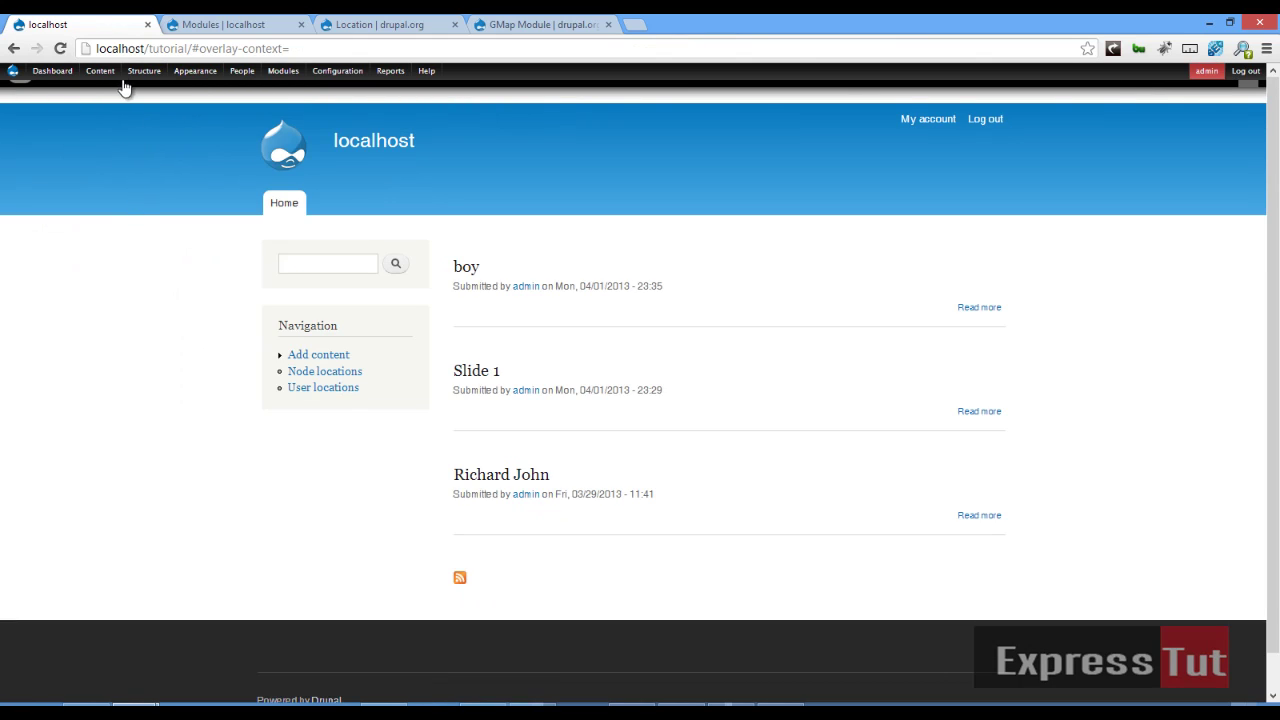
Show the Article content type's location settings and save the content type.
mouse_move(155, 102)
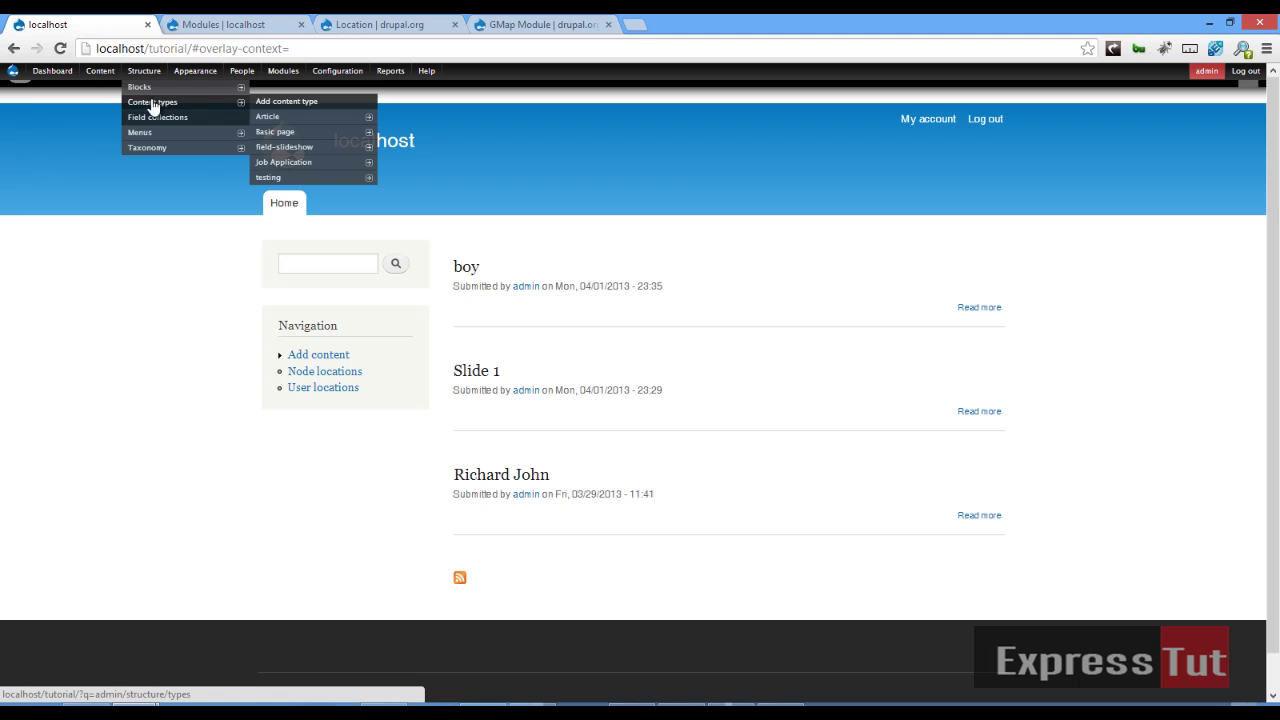
click(267, 121)
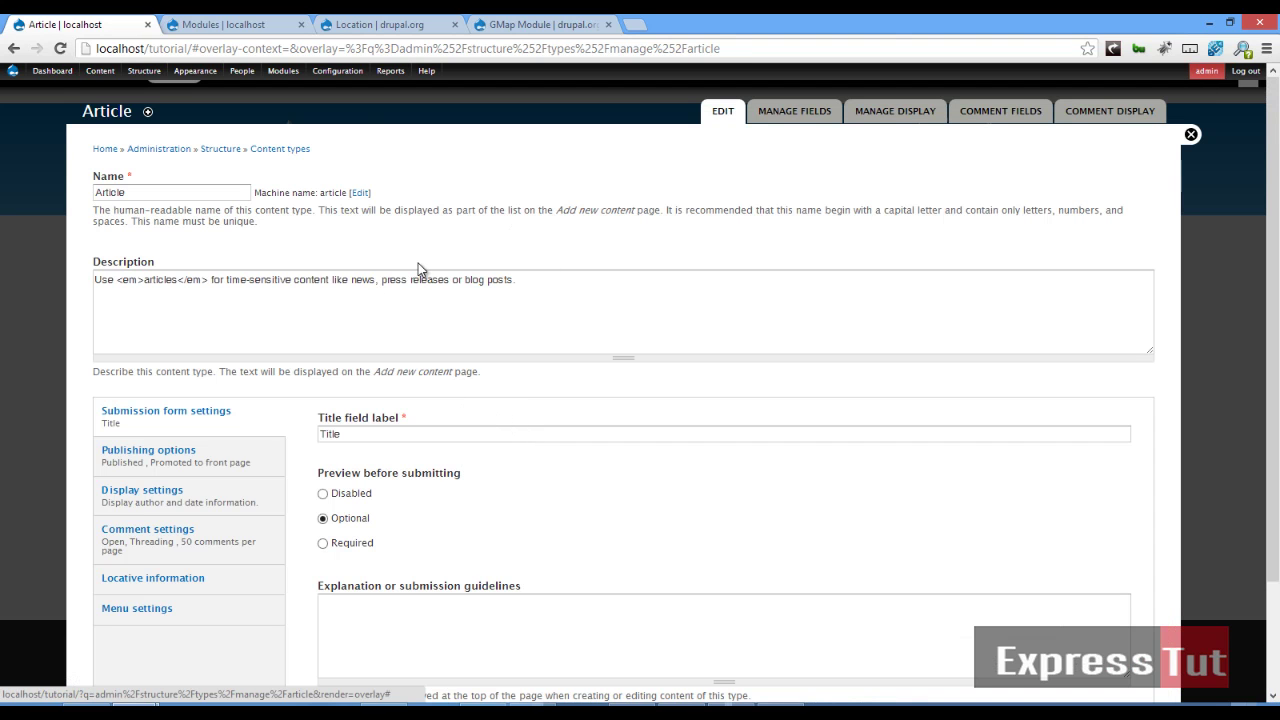
scroll(418, 268, down, 2)
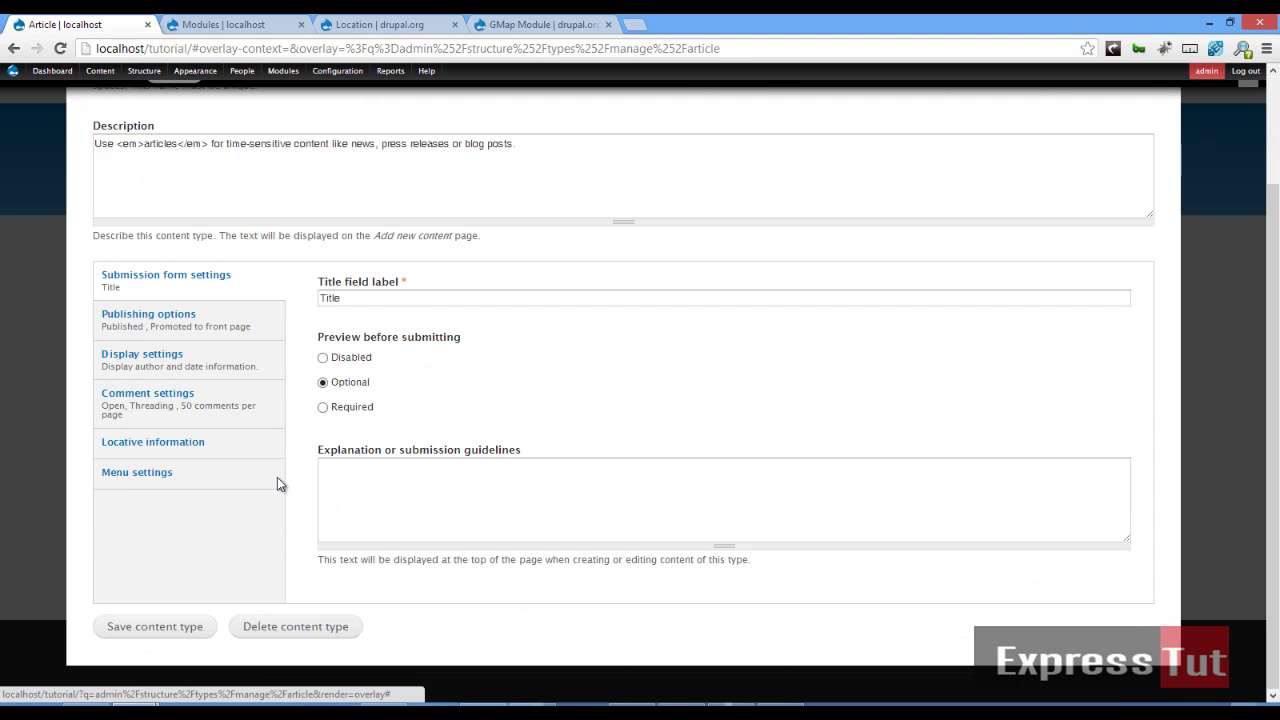
click(160, 457)
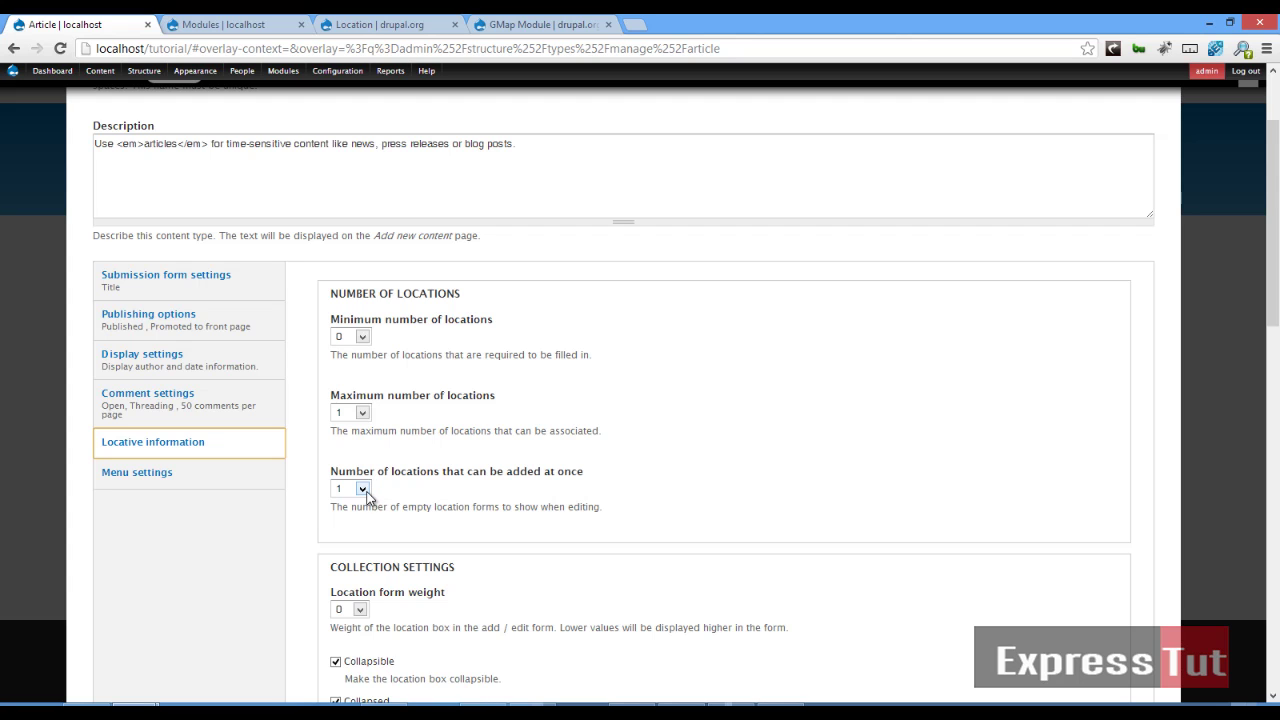
scroll(366, 497, down, 3)
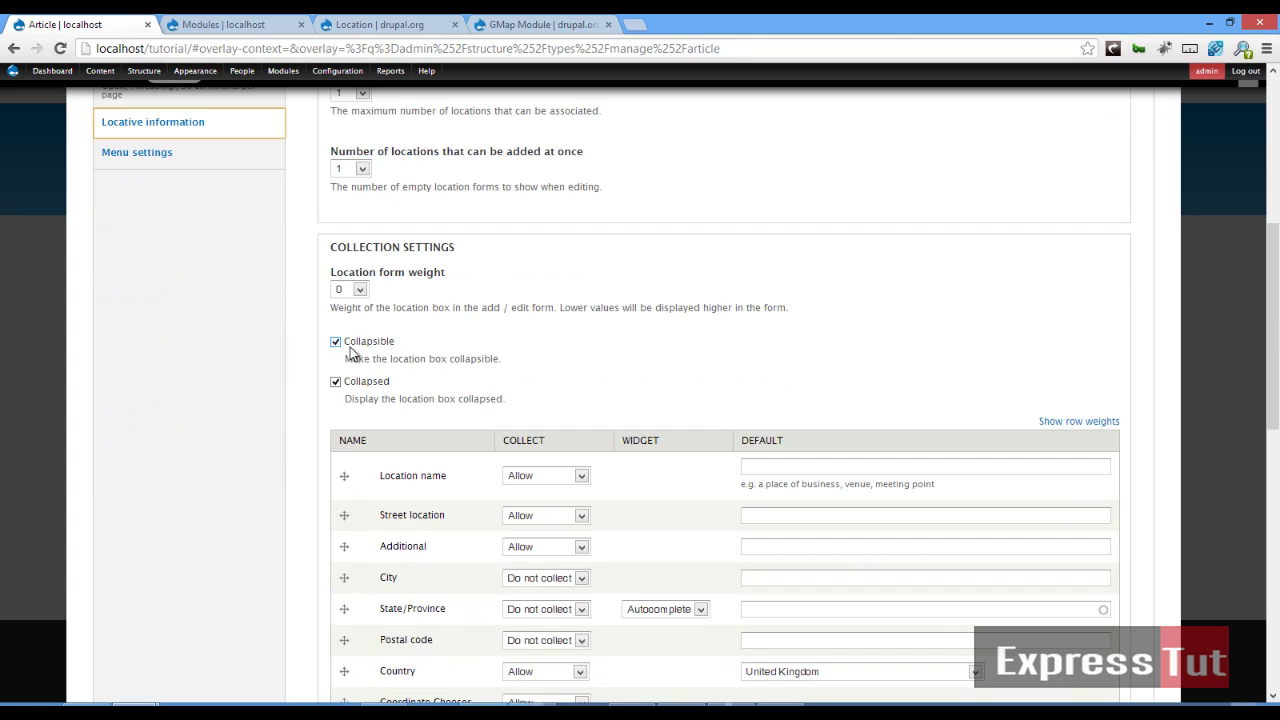
scroll(600, 403, down, 3)
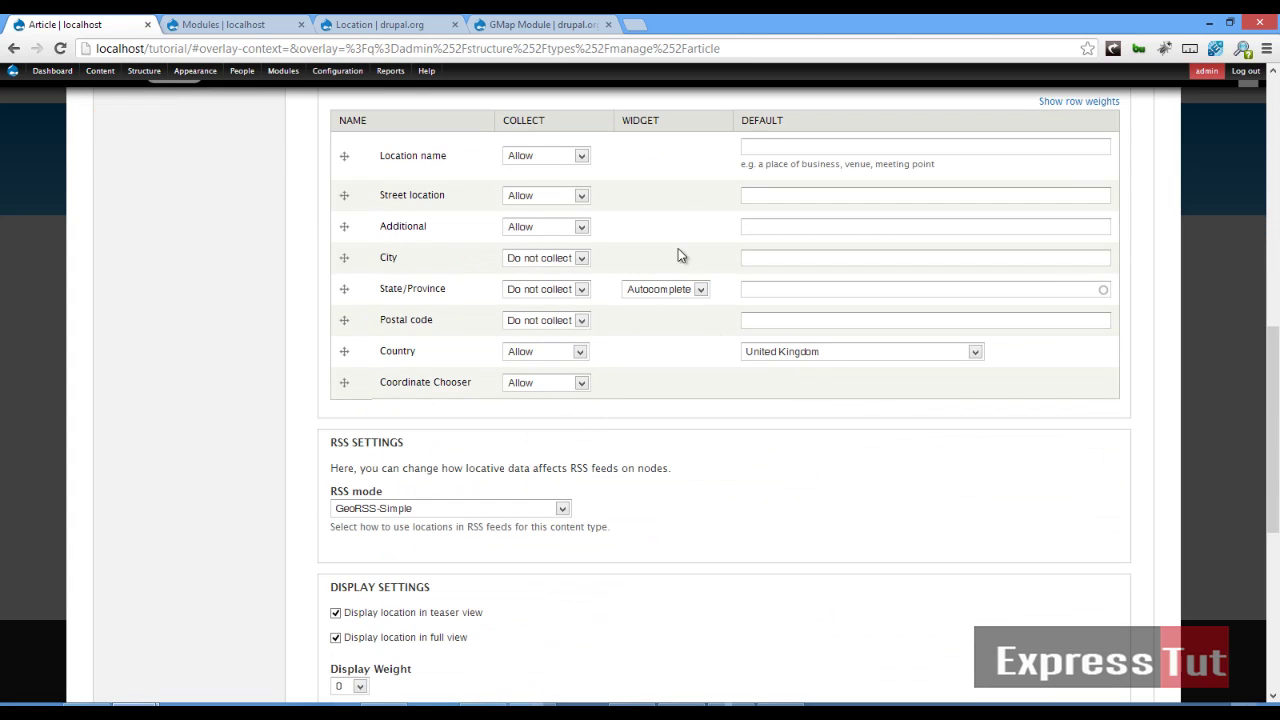
scroll(500, 285, down, 3)
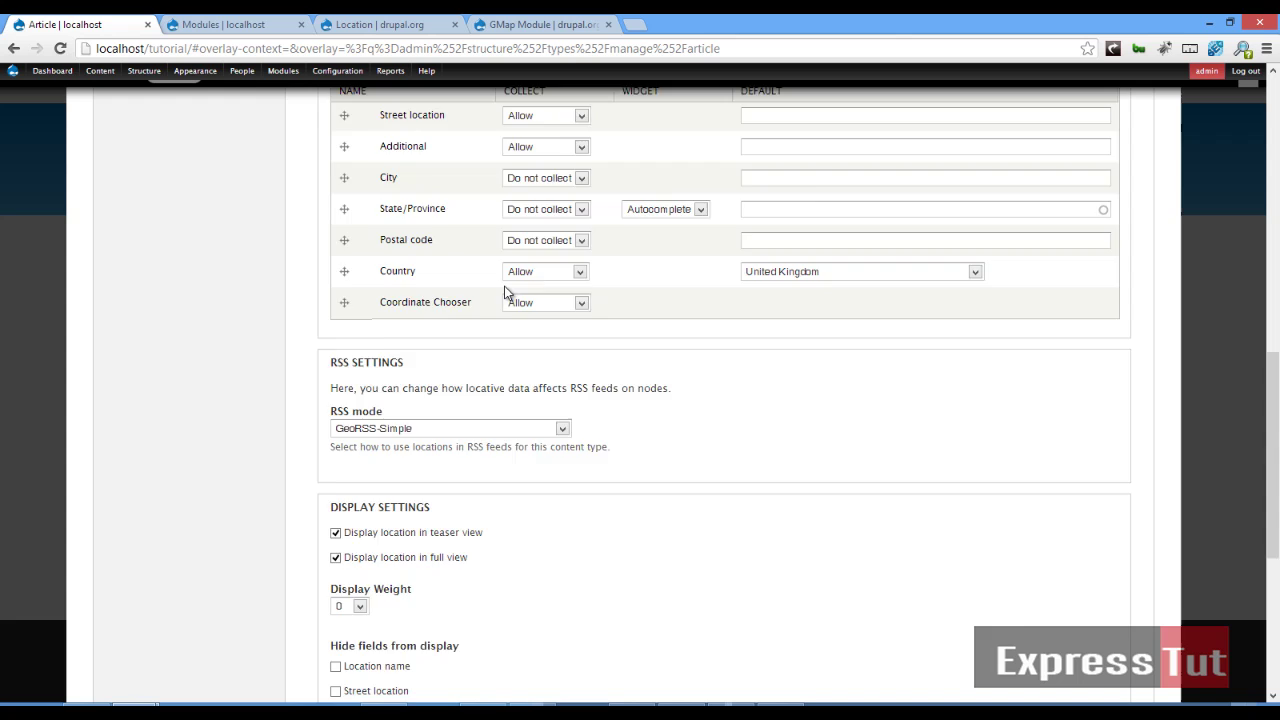
scroll(410, 460, down, 2)
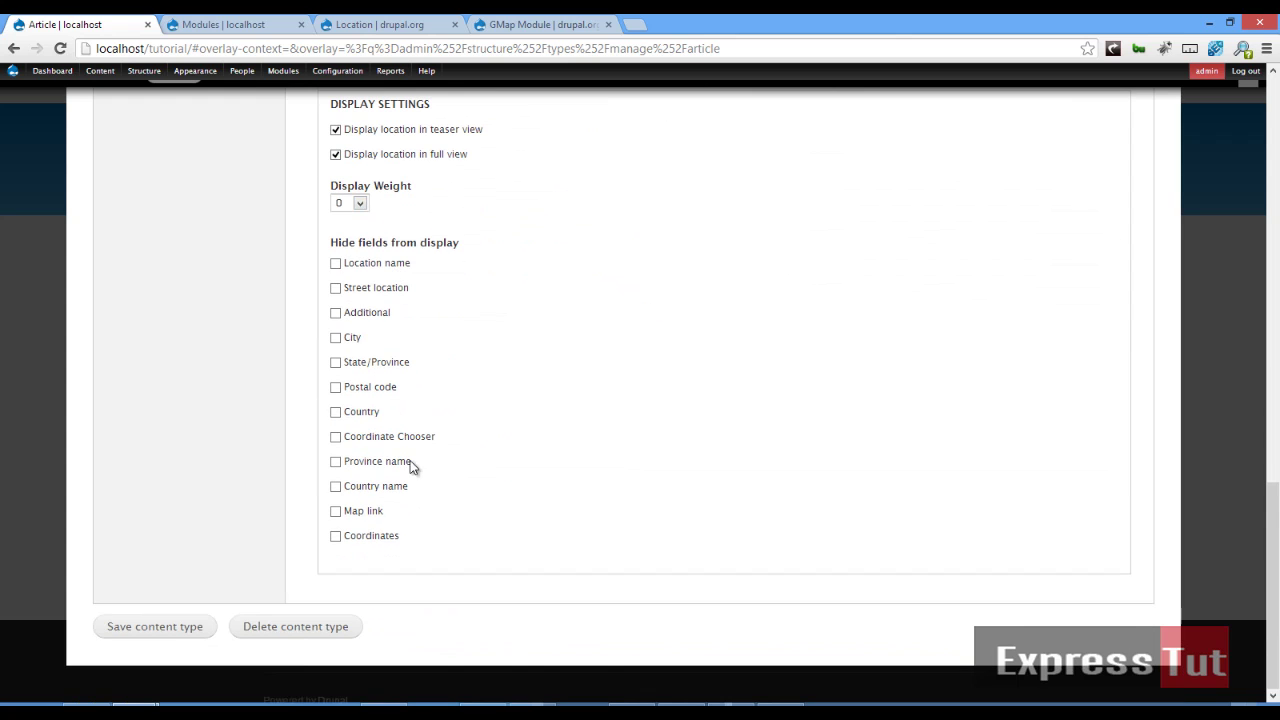
click(174, 636)
Look at the drupal.org Location project page, then bring up the site Configuration page.
click(377, 24)
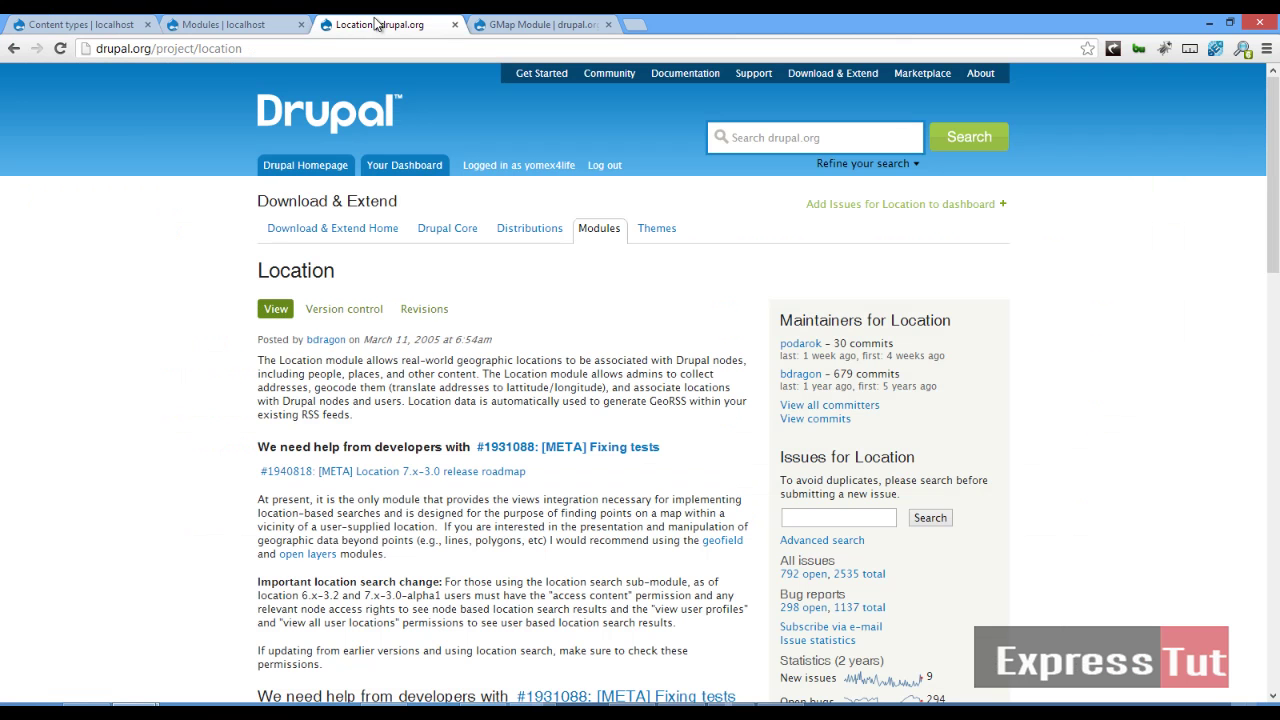
click(240, 24)
scroll(268, 487, up, 10)
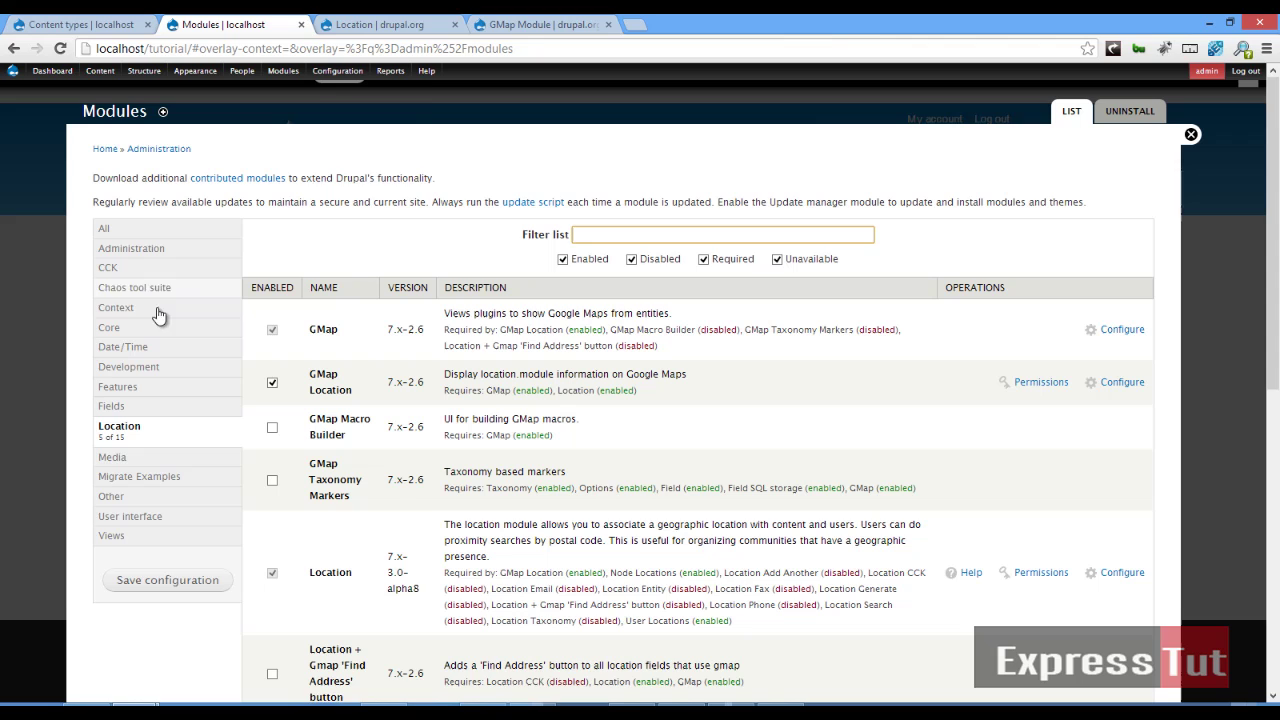
click(338, 72)
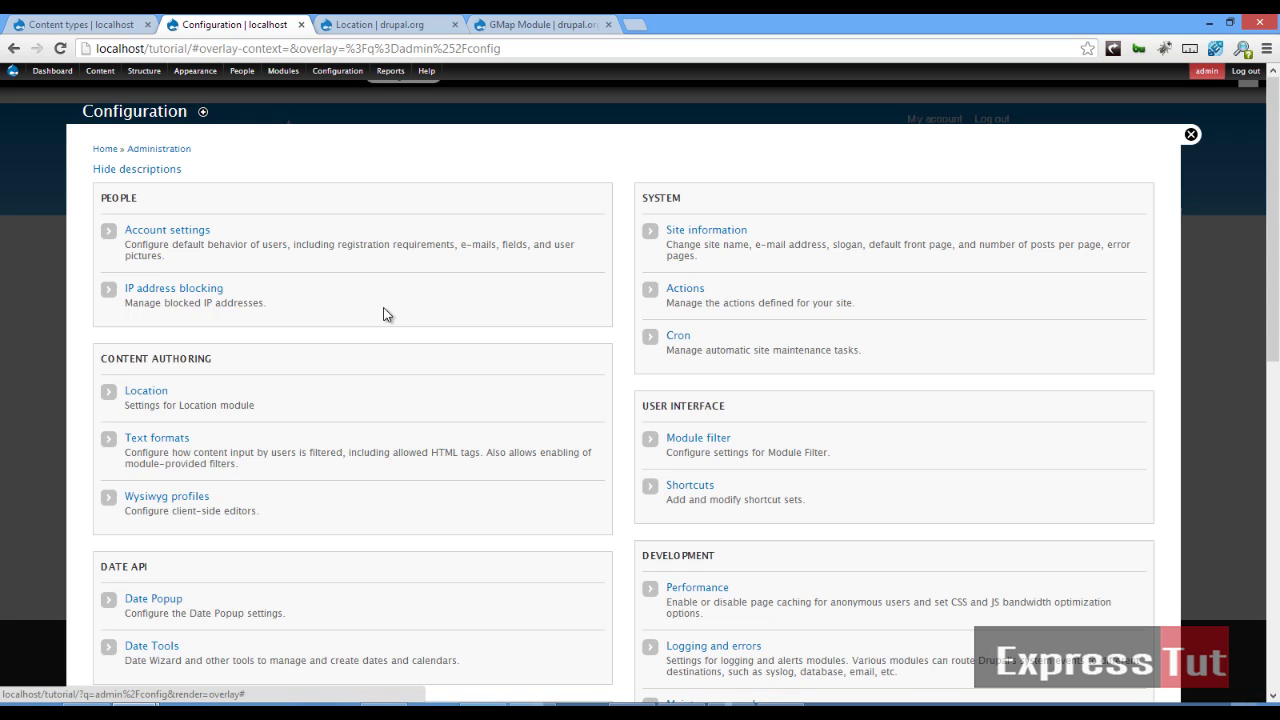
Start creating a new Article from the content menu.
click(105, 149)
click(112, 24)
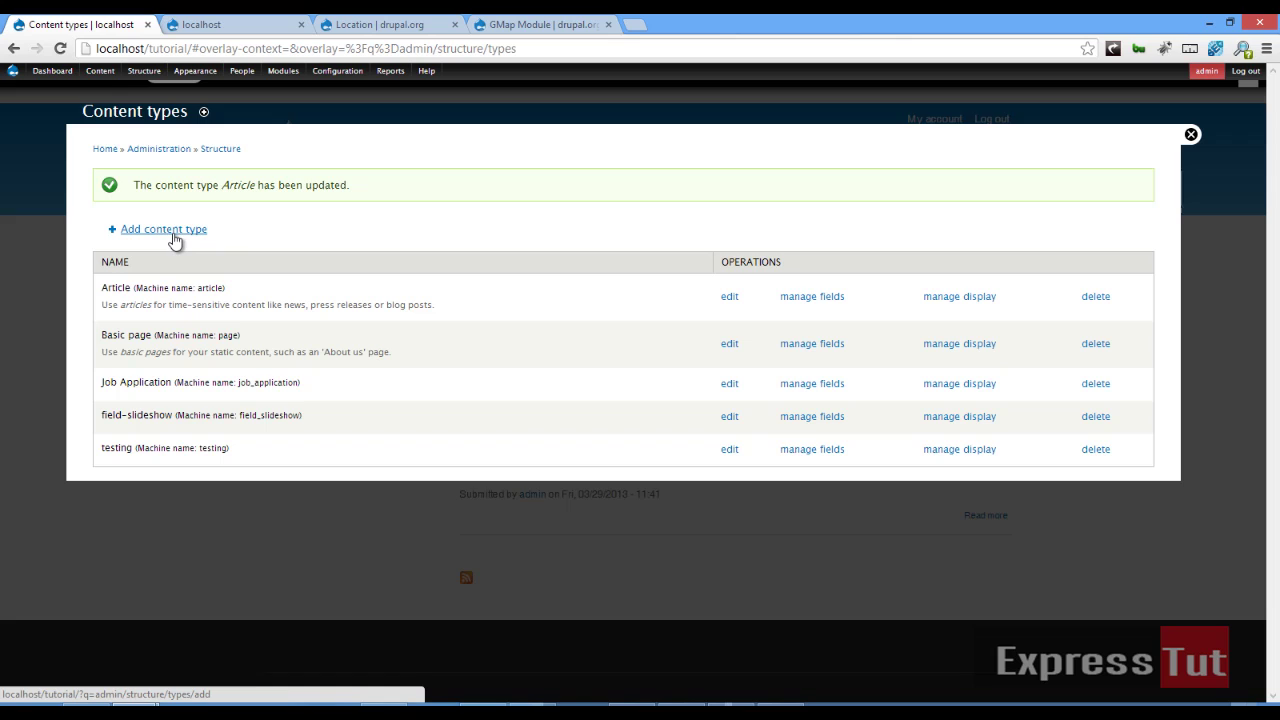
mouse_move(104, 97)
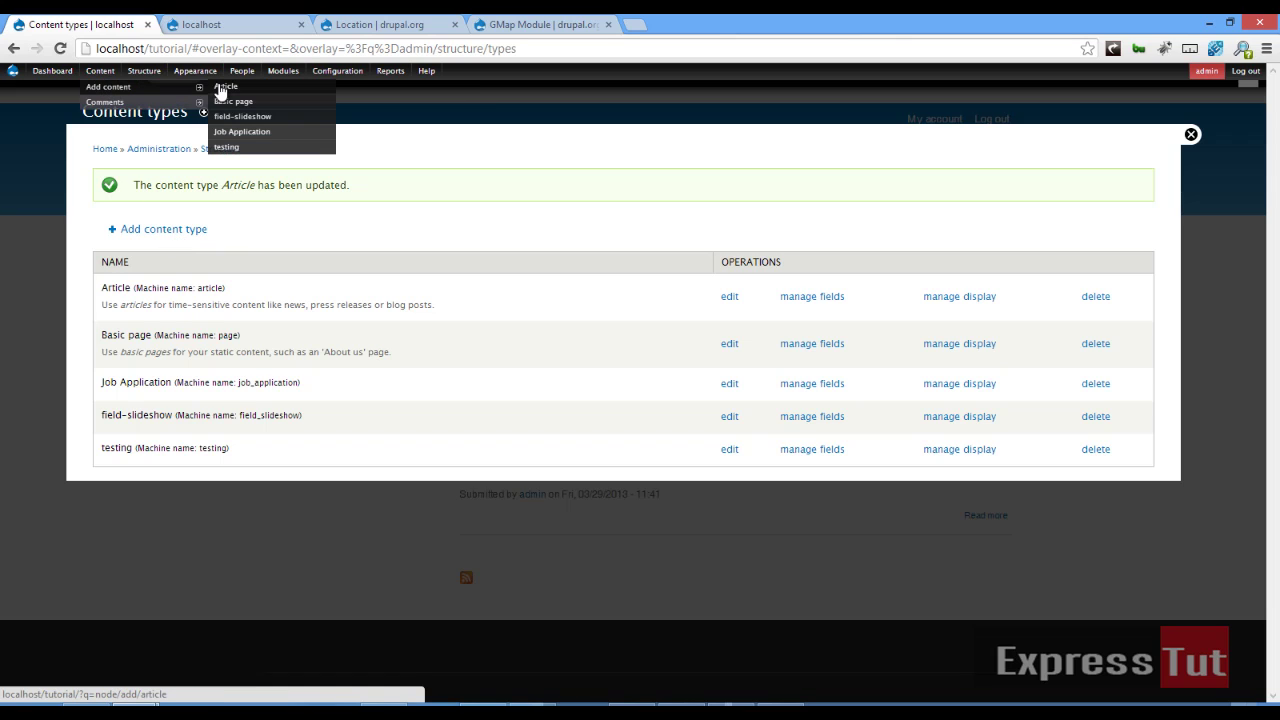
click(224, 87)
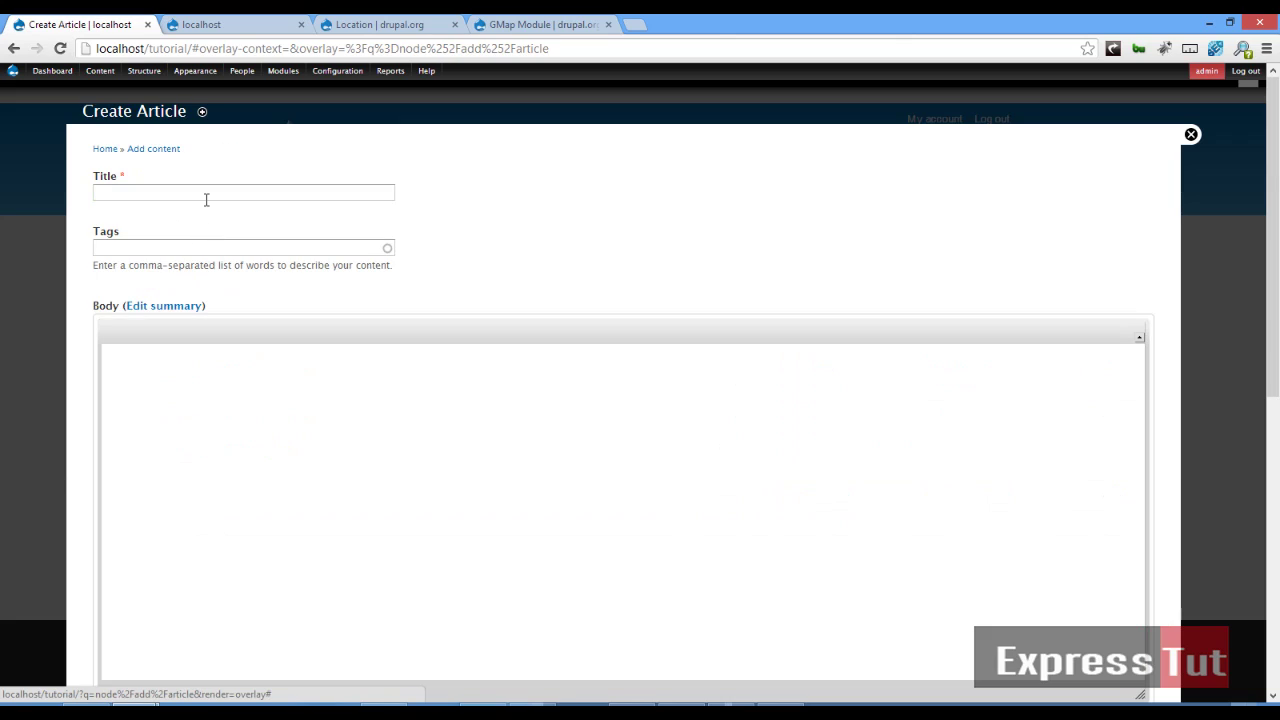
Title the article 'Branch 1', replacing the initially typed 'Hospital 1'.
click(206, 197)
key(Caps_Lock)
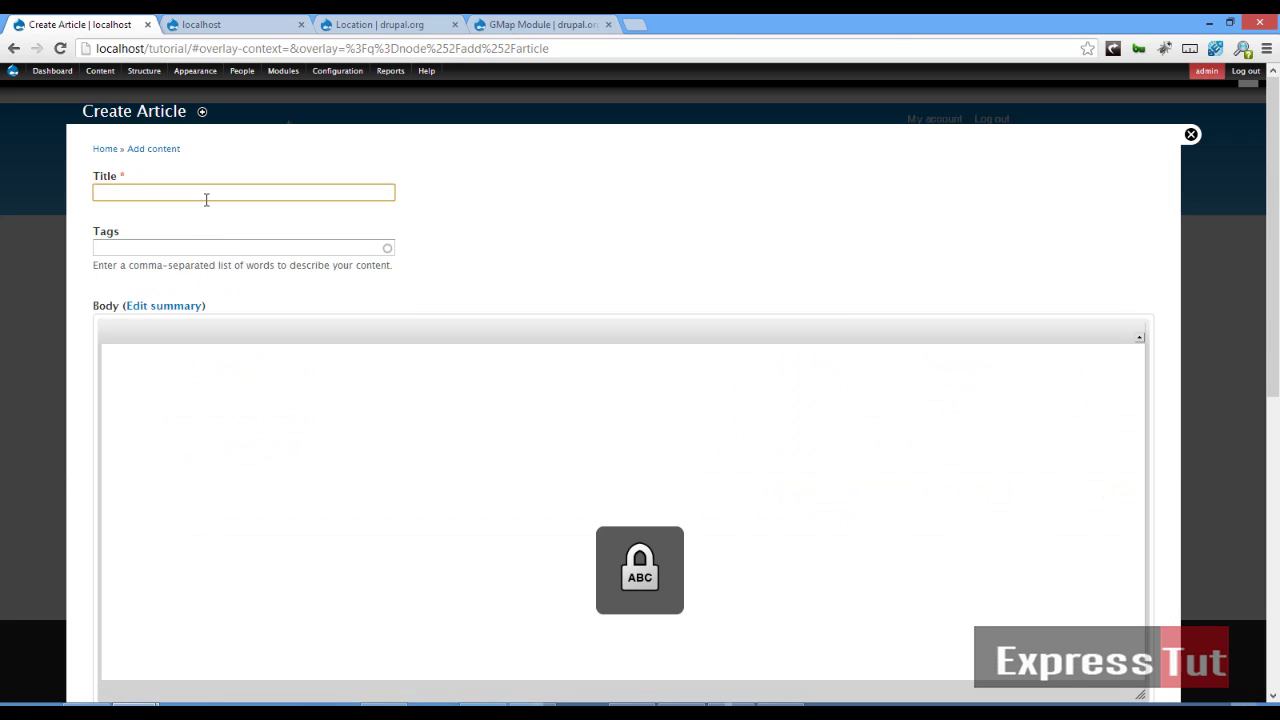
text(H)
key(Caps_Lock)
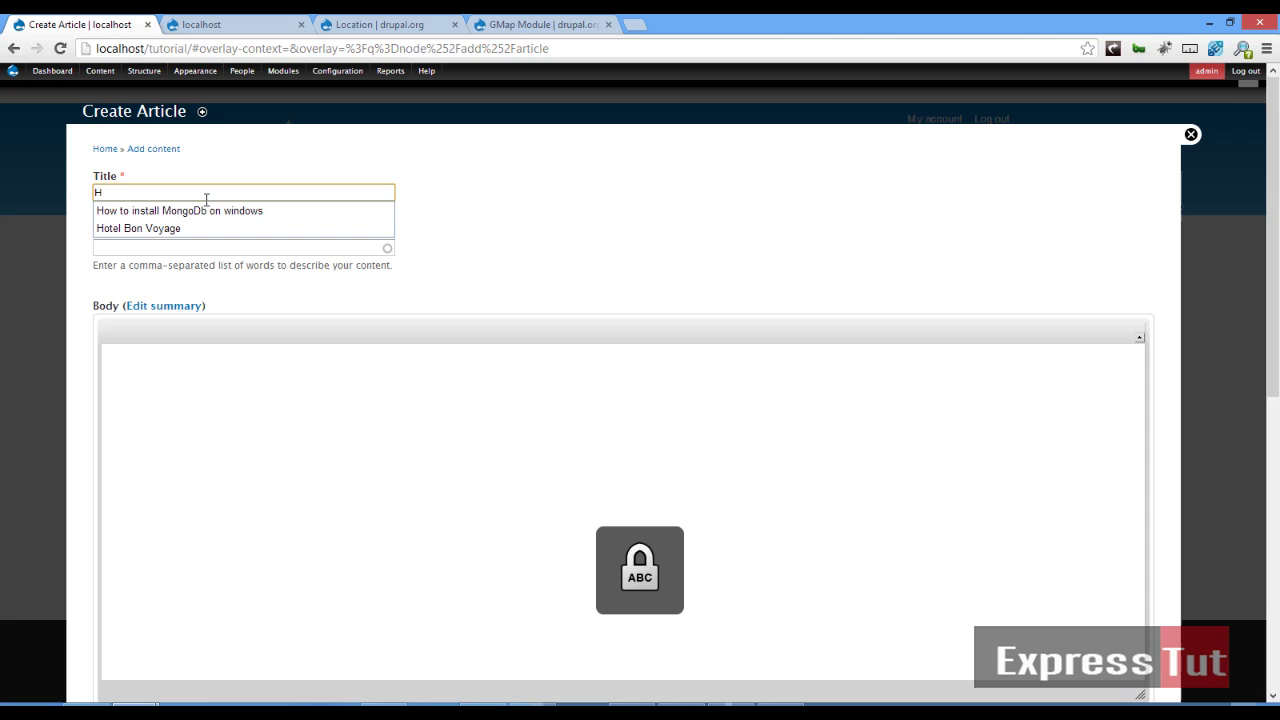
text(ospit)
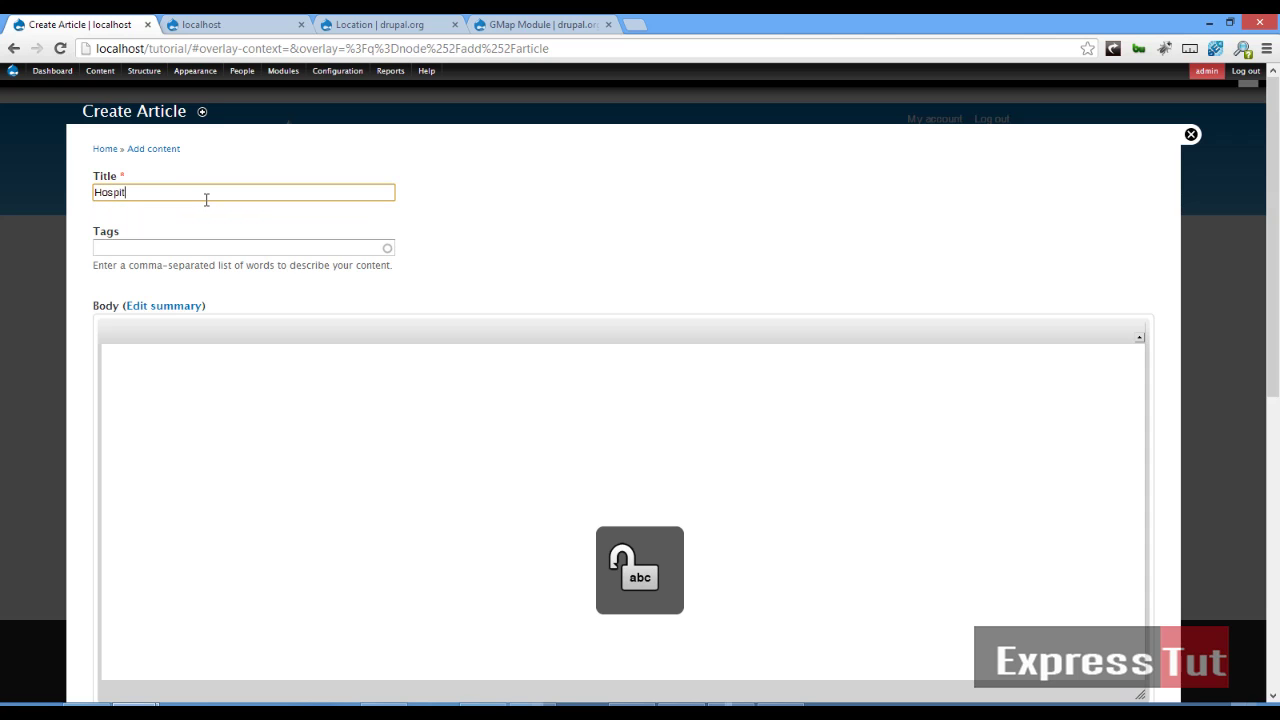
text(al 1)
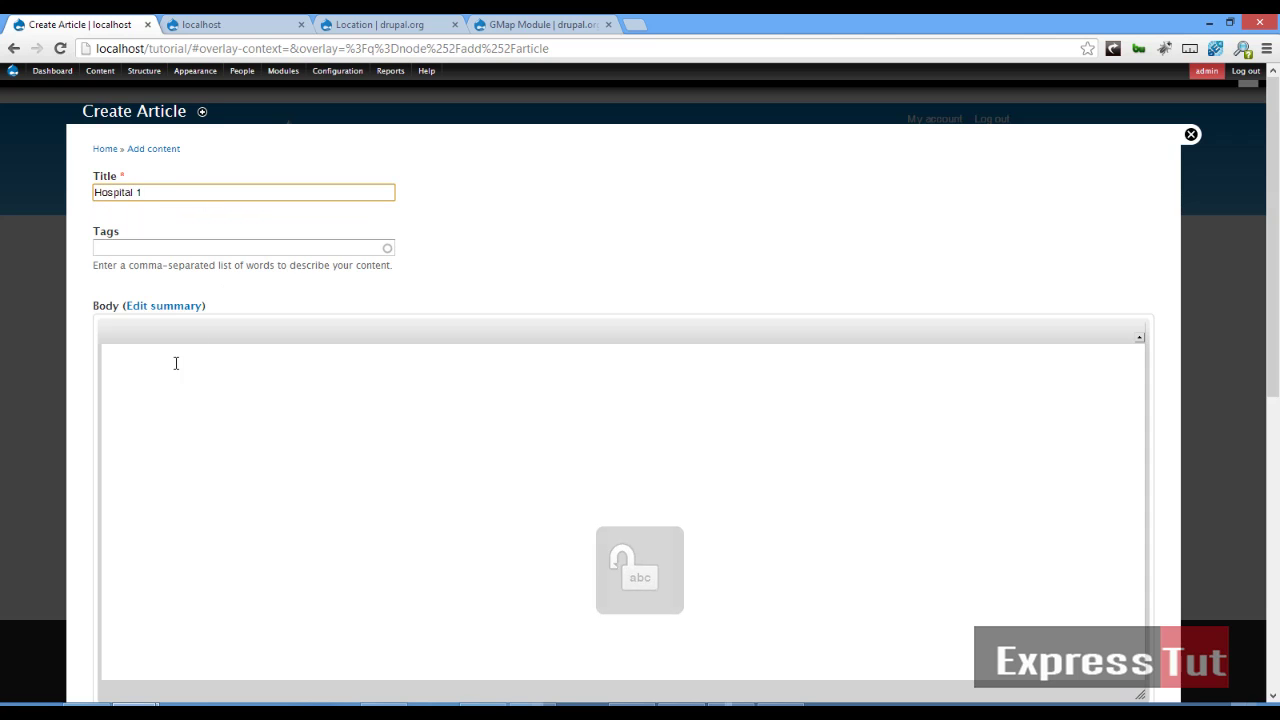
click(175, 365)
scroll(175, 365, down, 5)
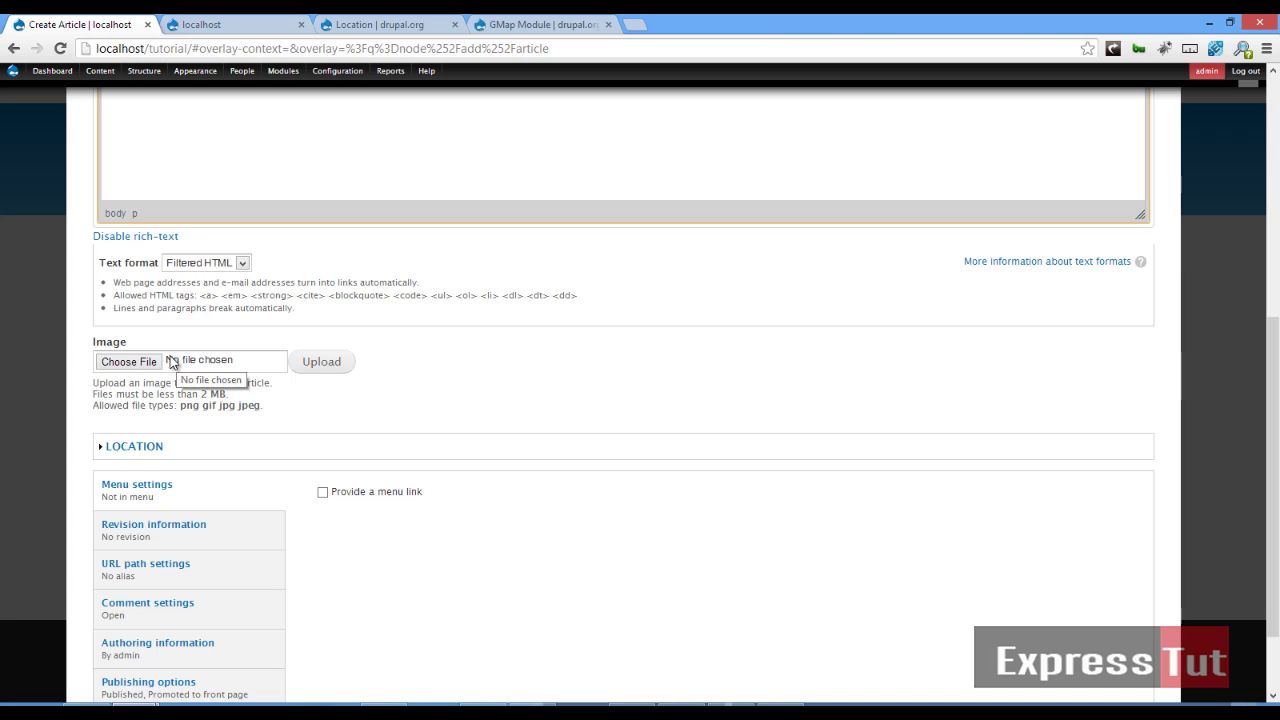
scroll(171, 360, up, 5)
drag(133, 192, 4, 160)
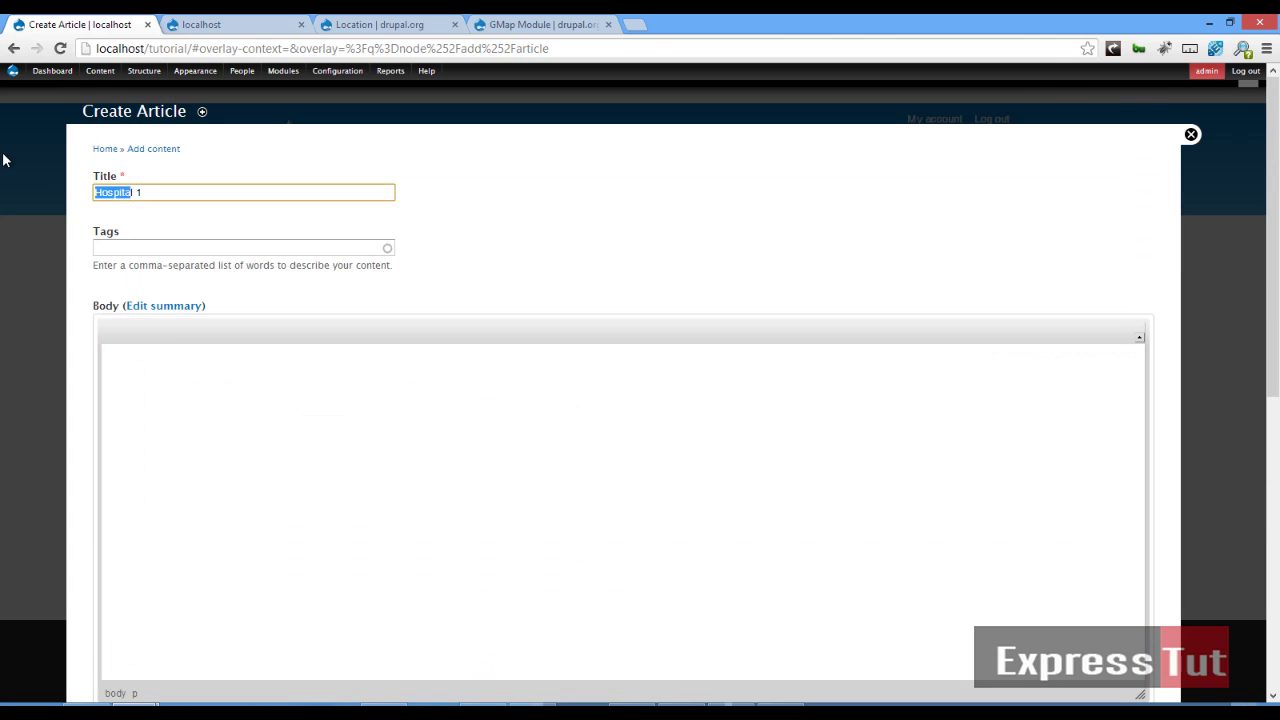
text(Branch)
Begin the article body with 'This branc'.
scroll(120, 283, down, 3)
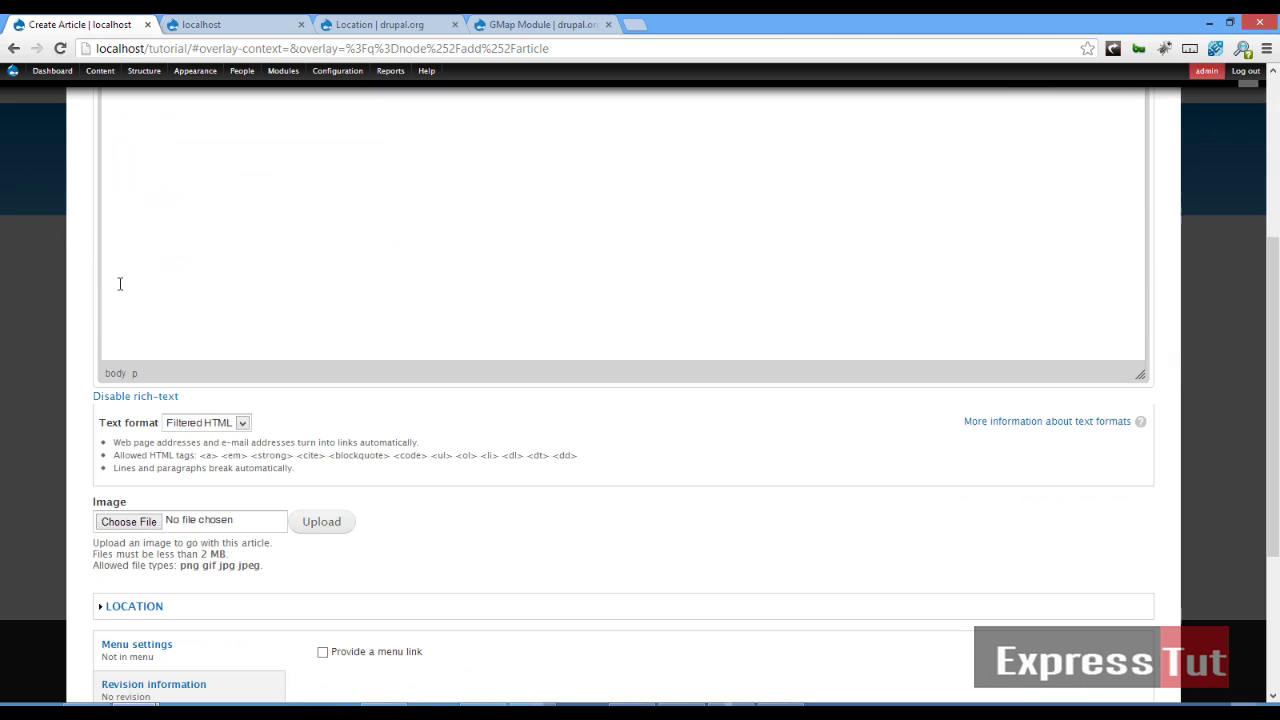
click(180, 254)
scroll(180, 254, up, 3)
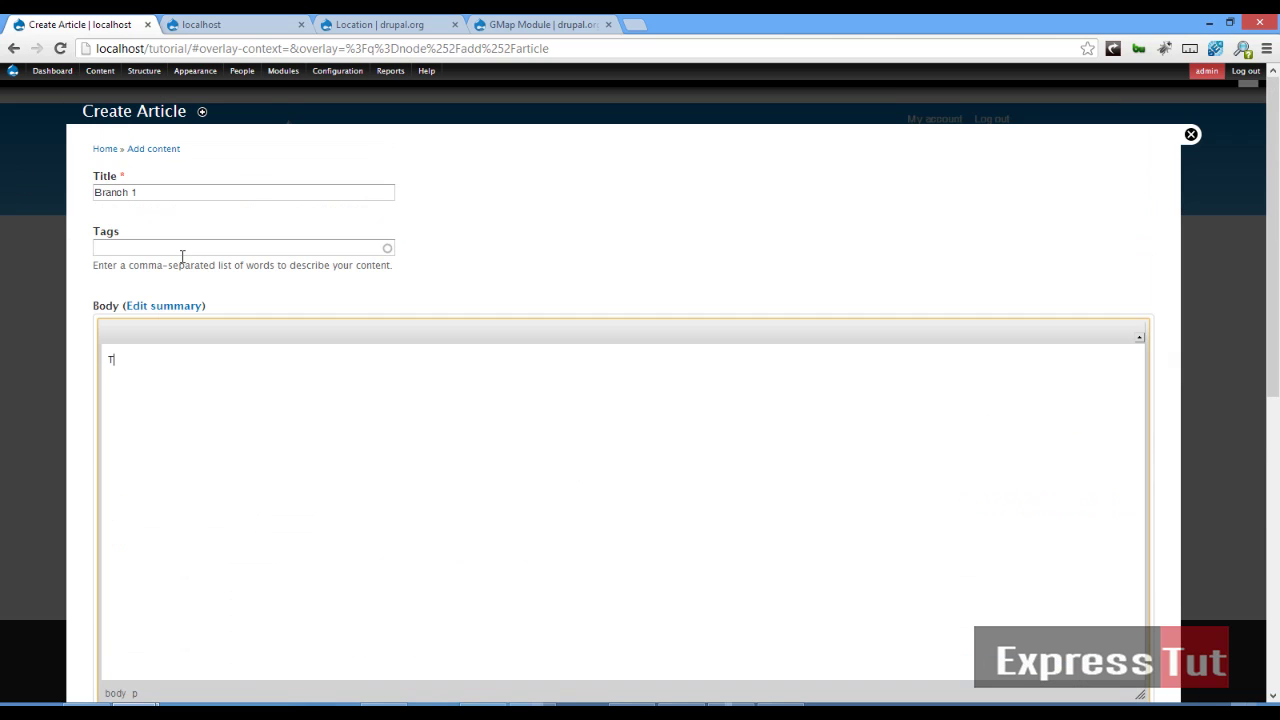
text(This branch is located at blah blah)
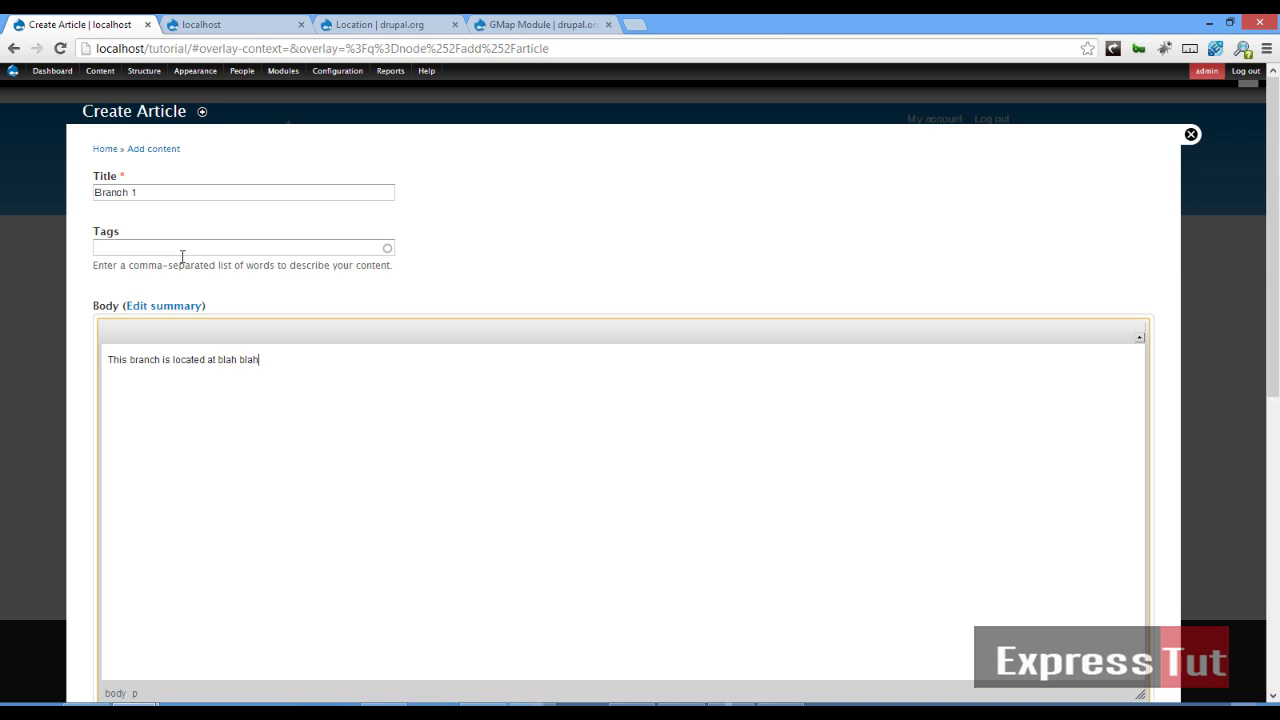
Expand the LOCATION fieldset and try the Latitude and Longitude fields.
scroll(182, 256, down, 4)
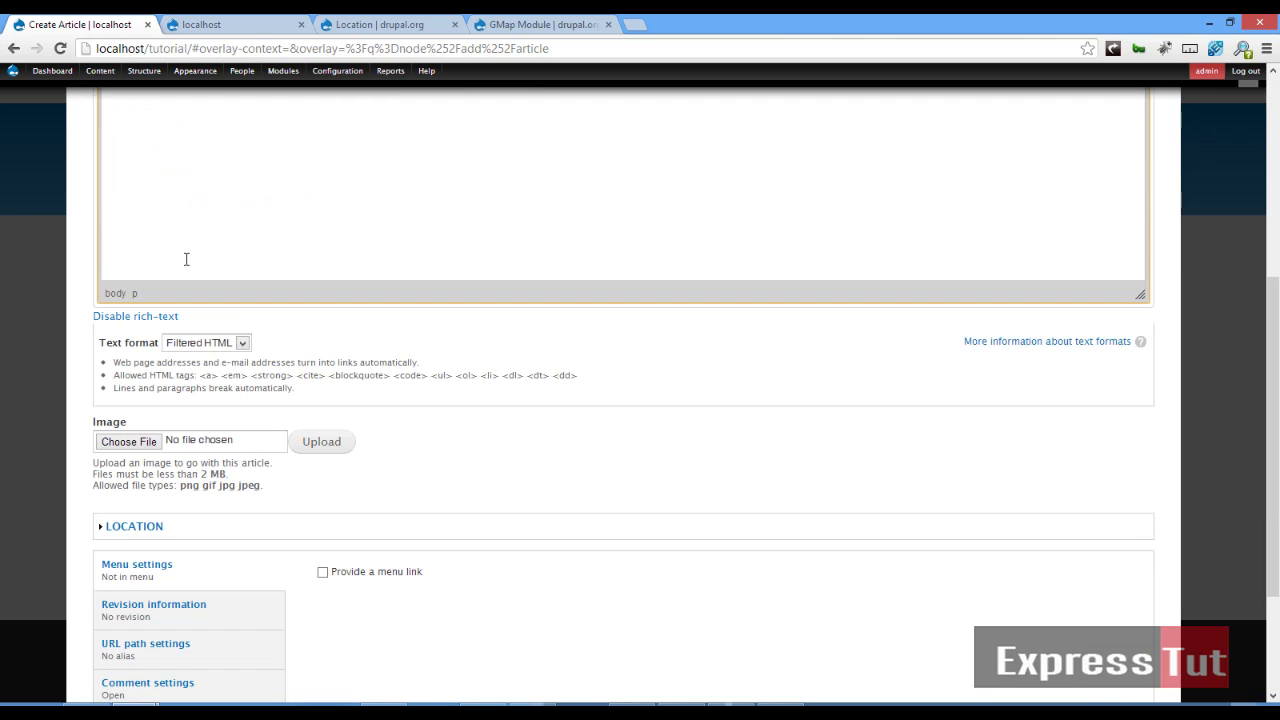
scroll(186, 257, down, 2)
click(134, 342)
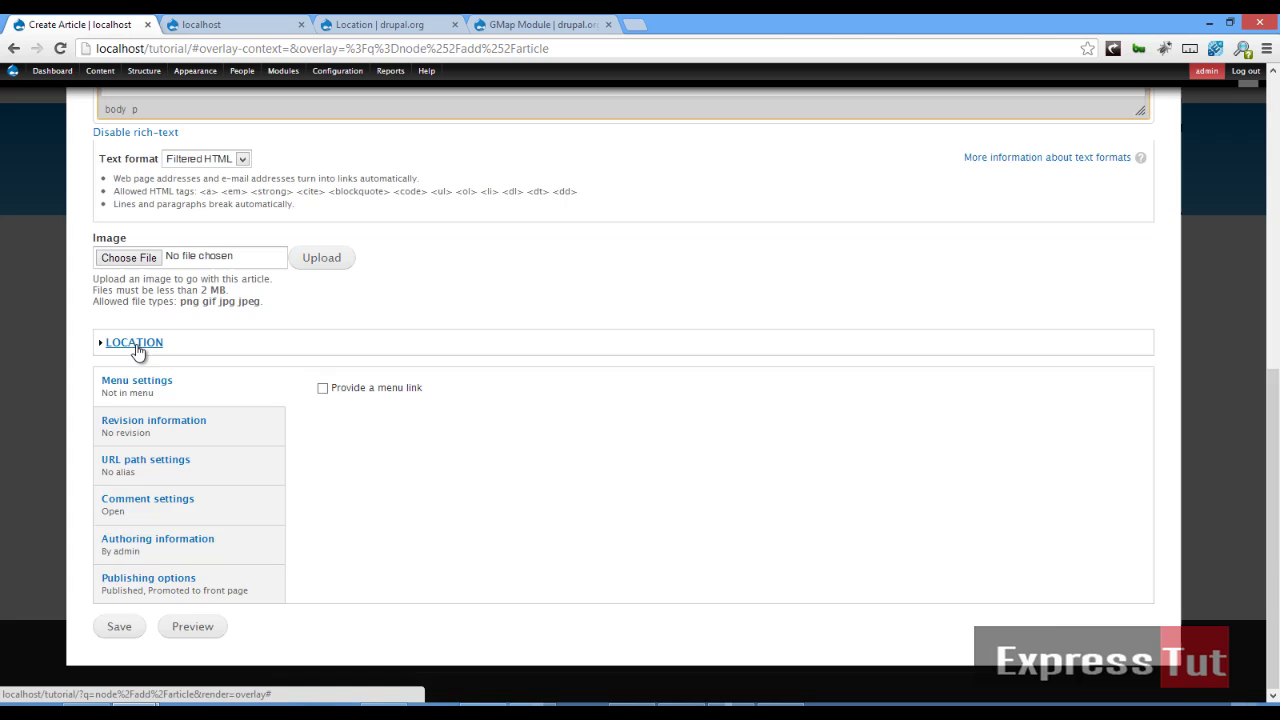
scroll(252, 300, down, 3)
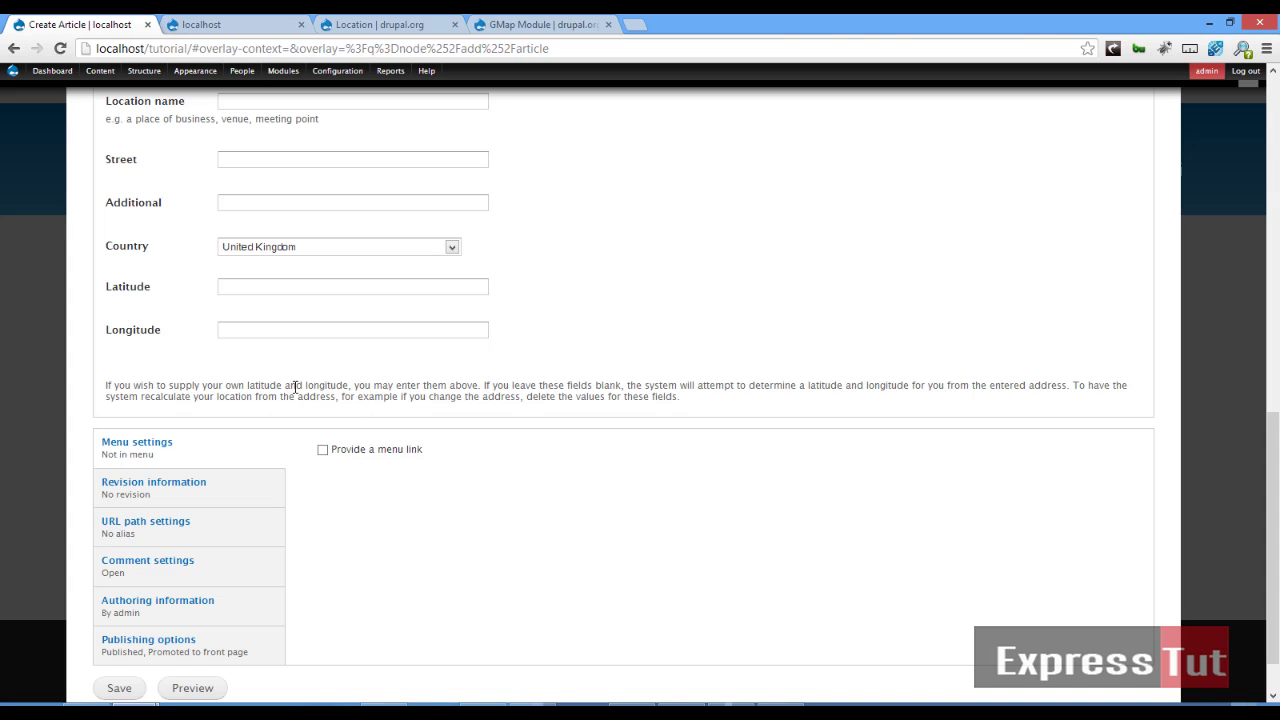
click(268, 286)
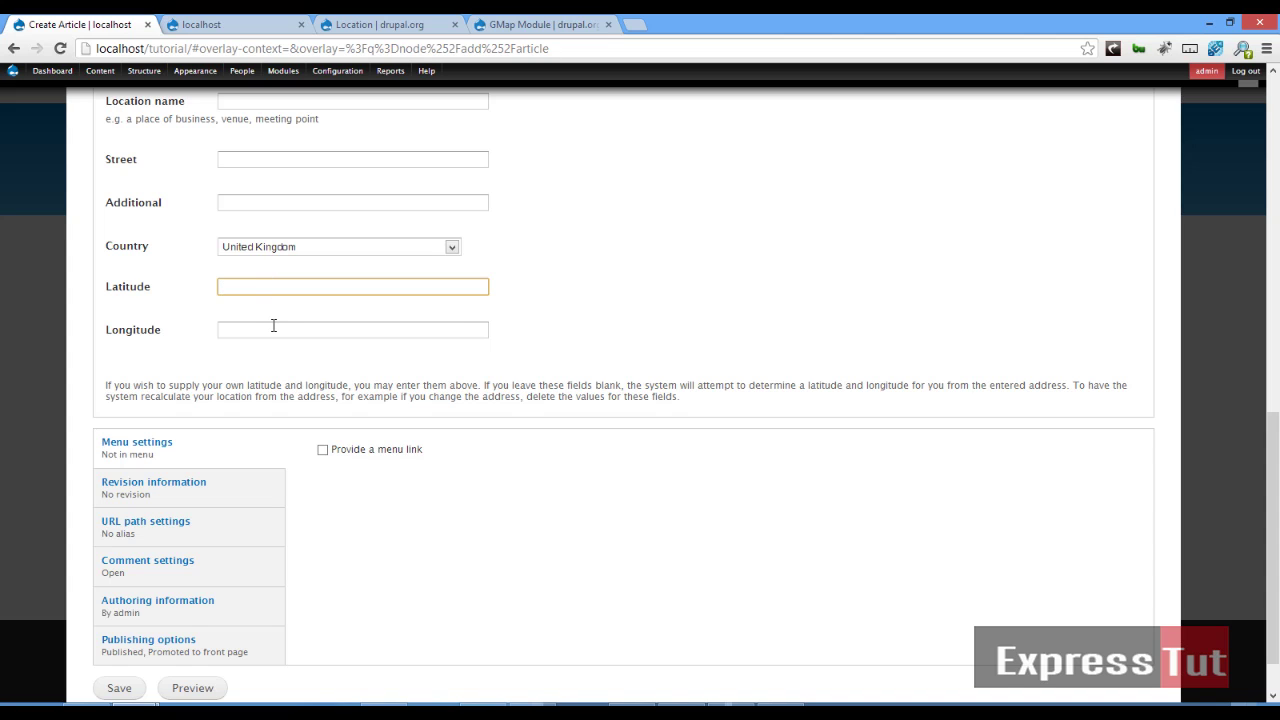
click(273, 325)
Enable 'Use a Google Map to set latitude and longitude' in Location settings, save, and return to the article form.
key(ctrl+Tab)
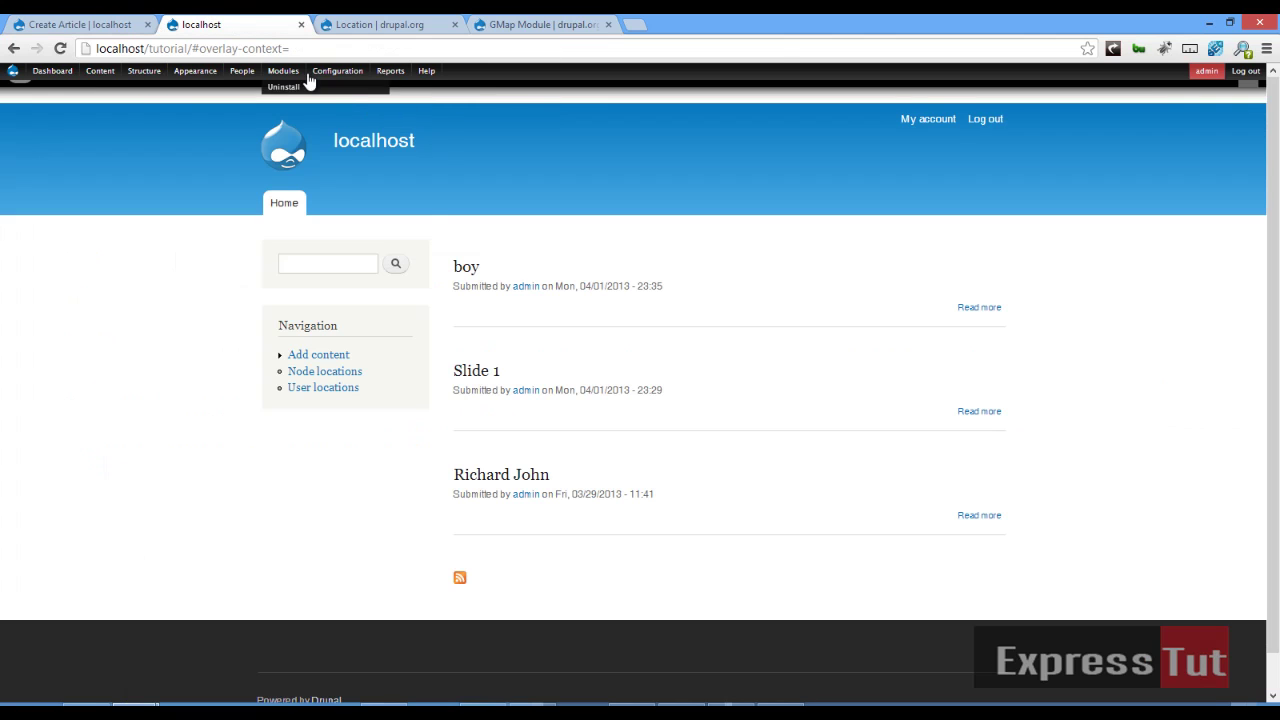
click(335, 76)
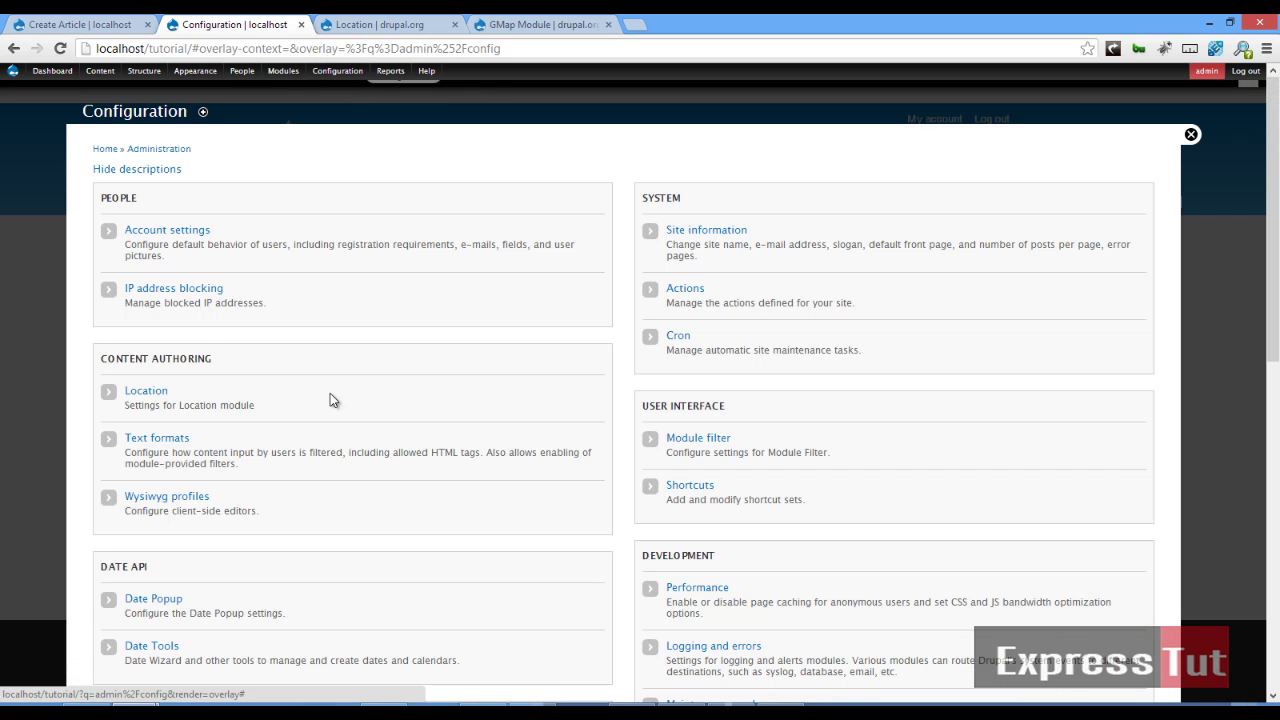
click(137, 392)
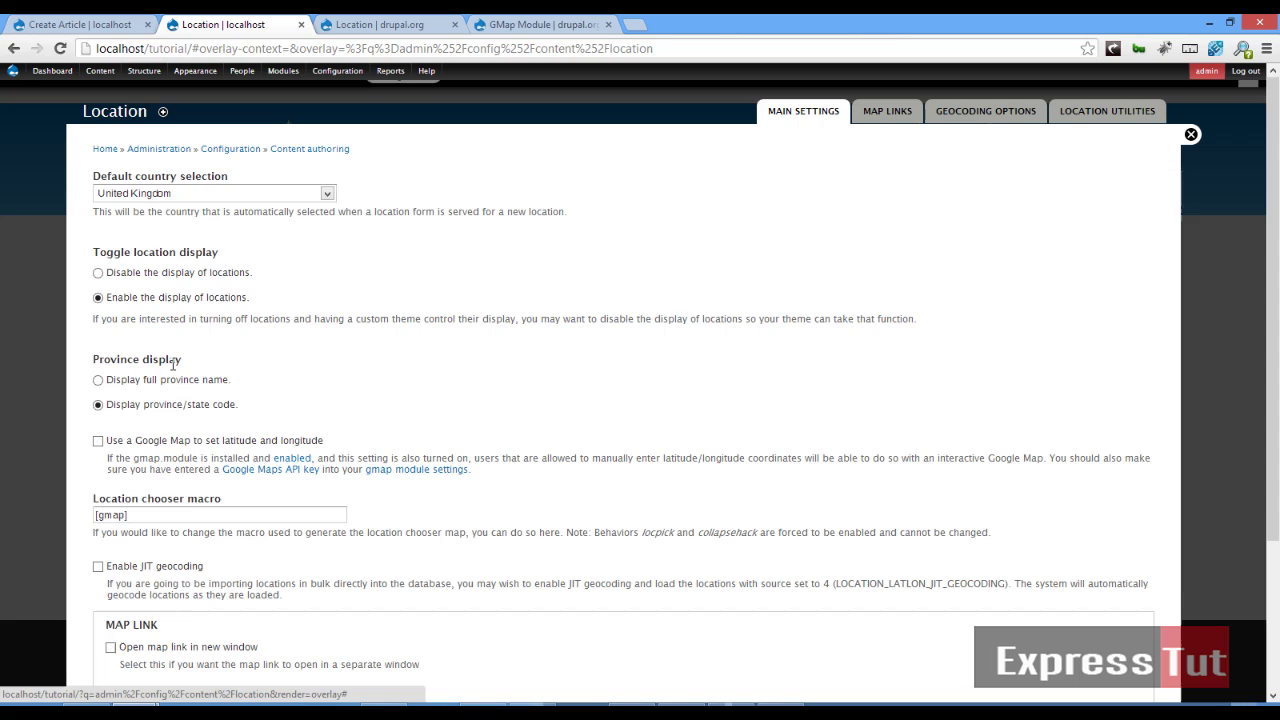
click(177, 446)
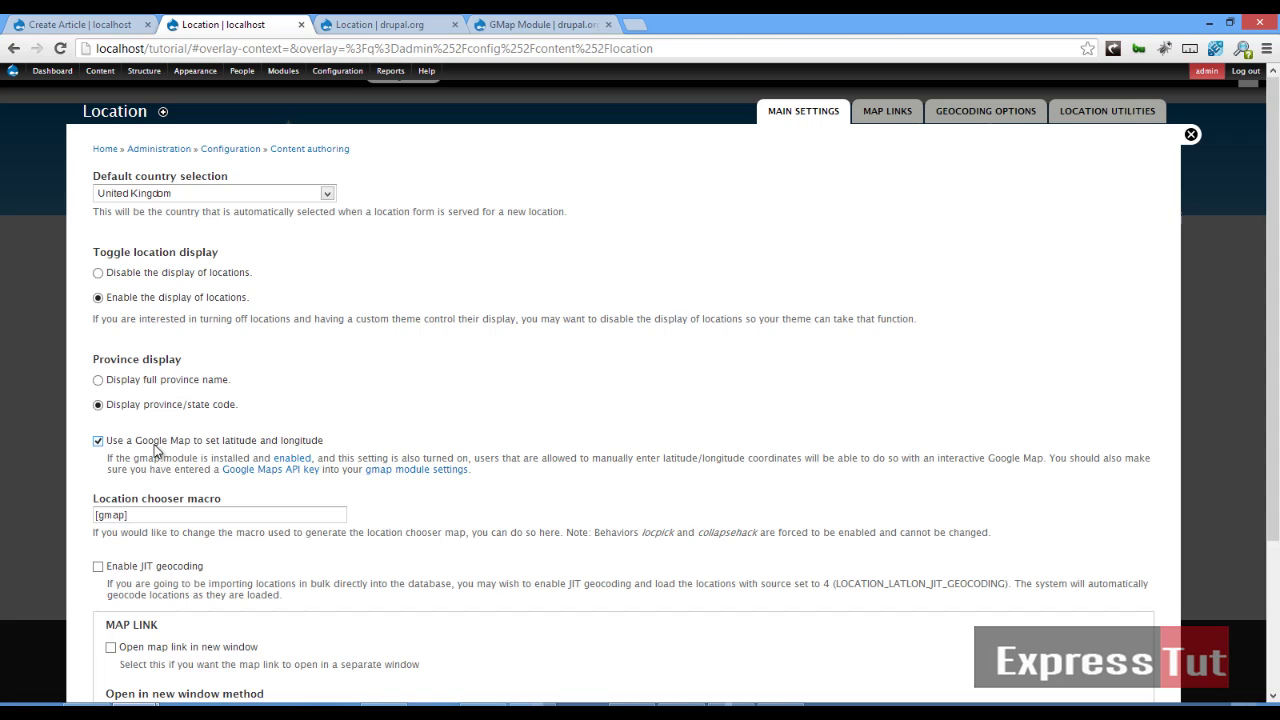
scroll(160, 445, down, 3)
click(178, 627)
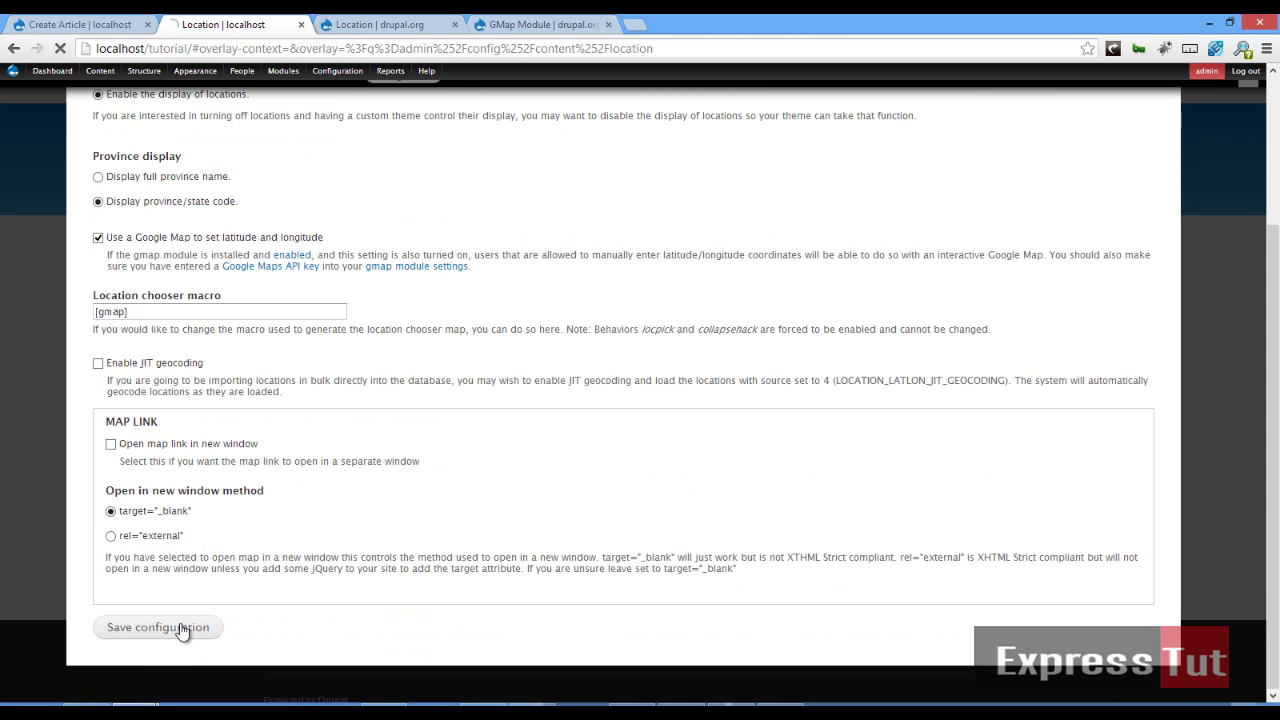
click(66, 24)
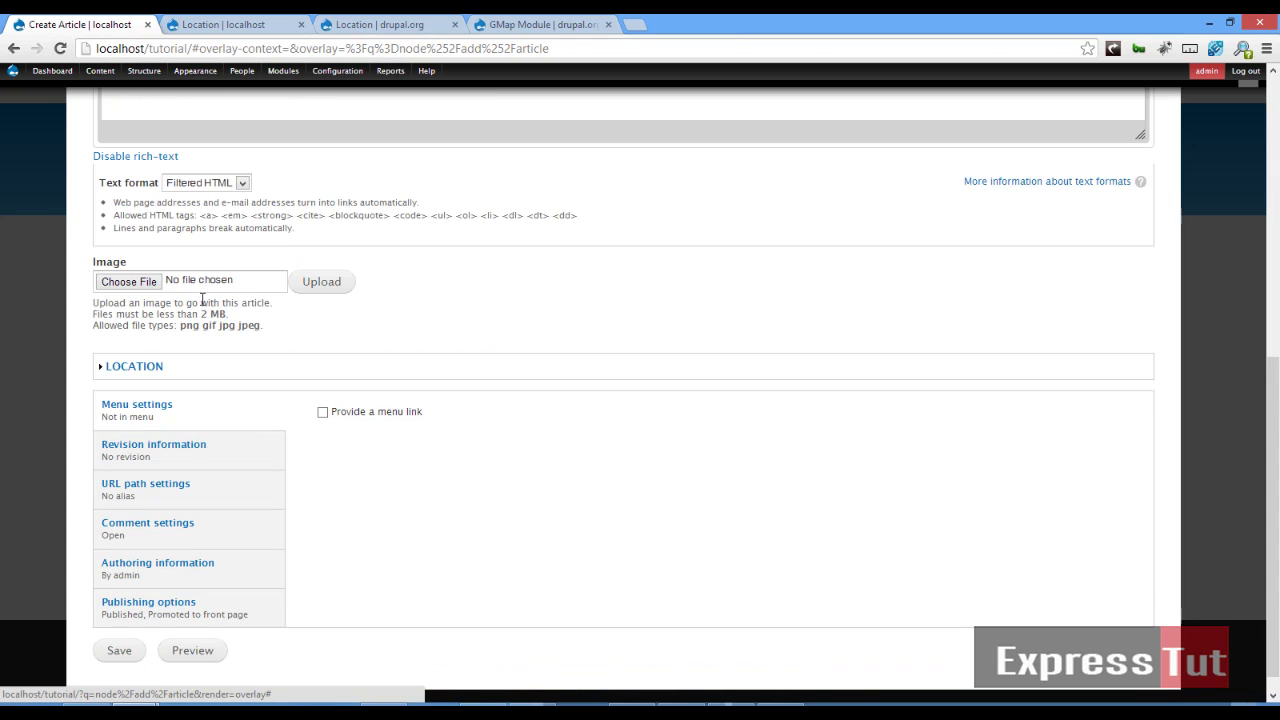
Expand the location map, set title 'Branch 1' and body 'This is branch office 1'.
click(160, 366)
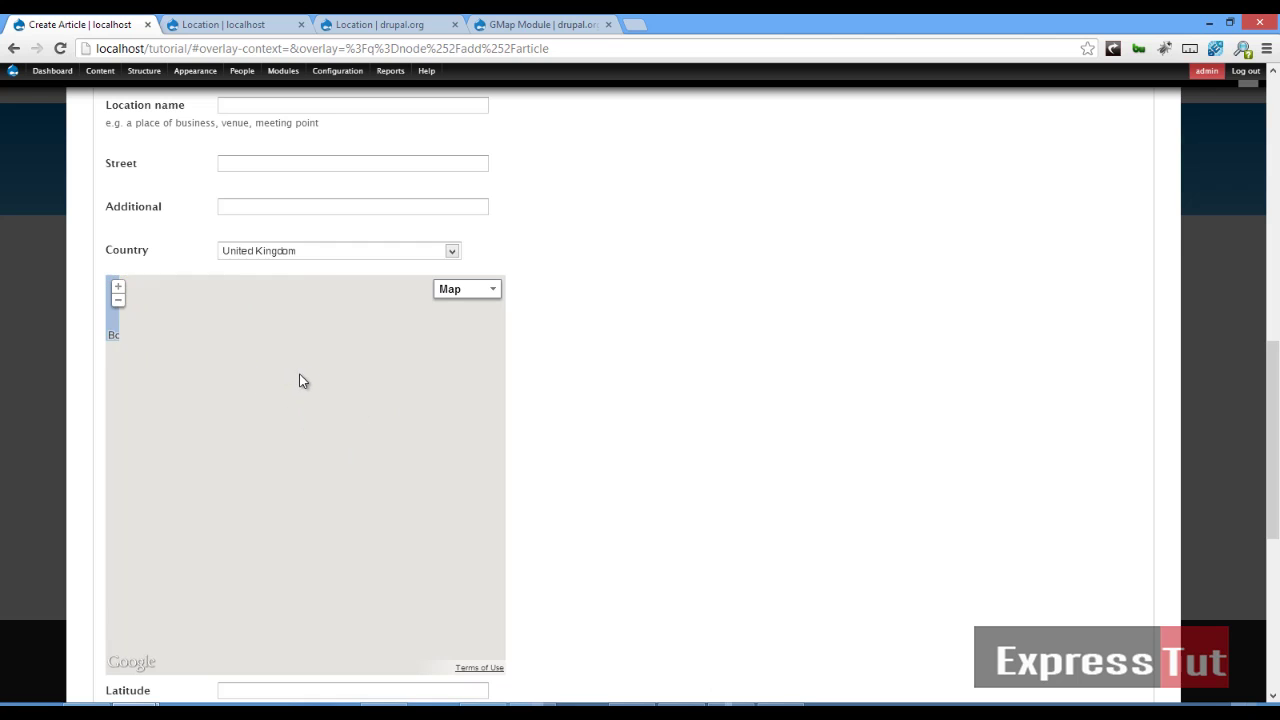
scroll(630, 328, up, 3)
scroll(560, 324, up, 5)
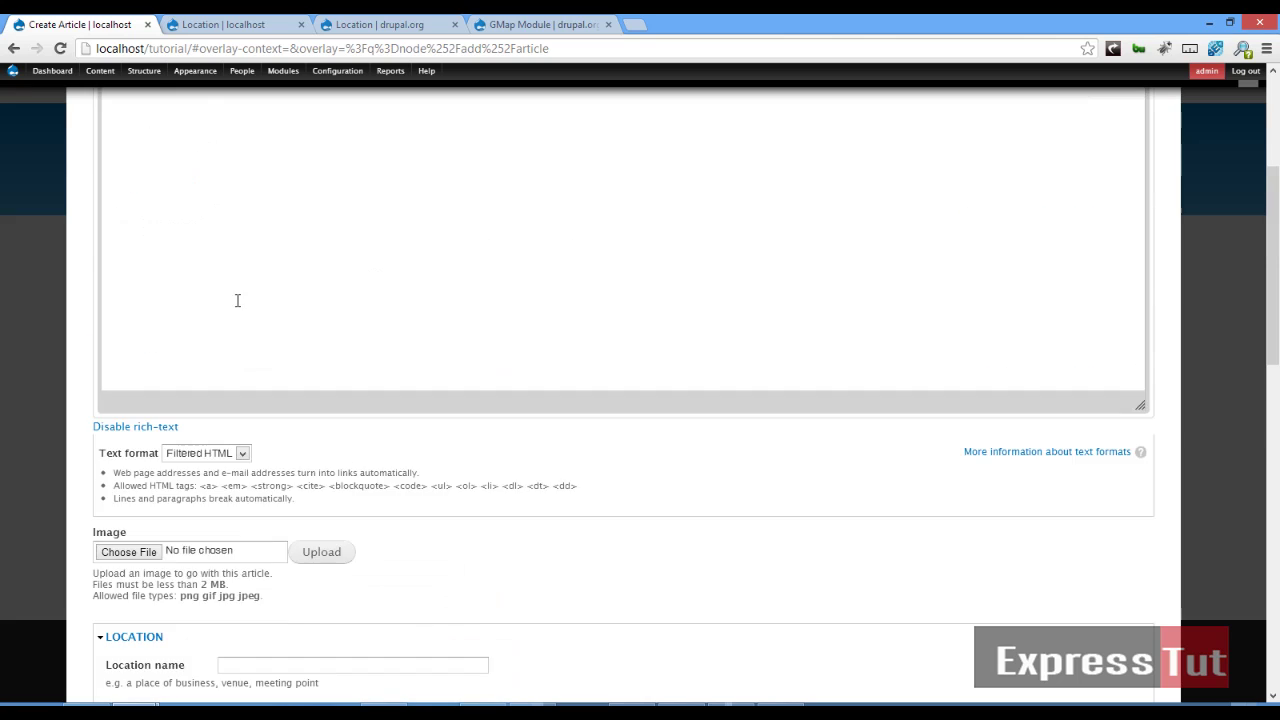
click(170, 140)
text(B)
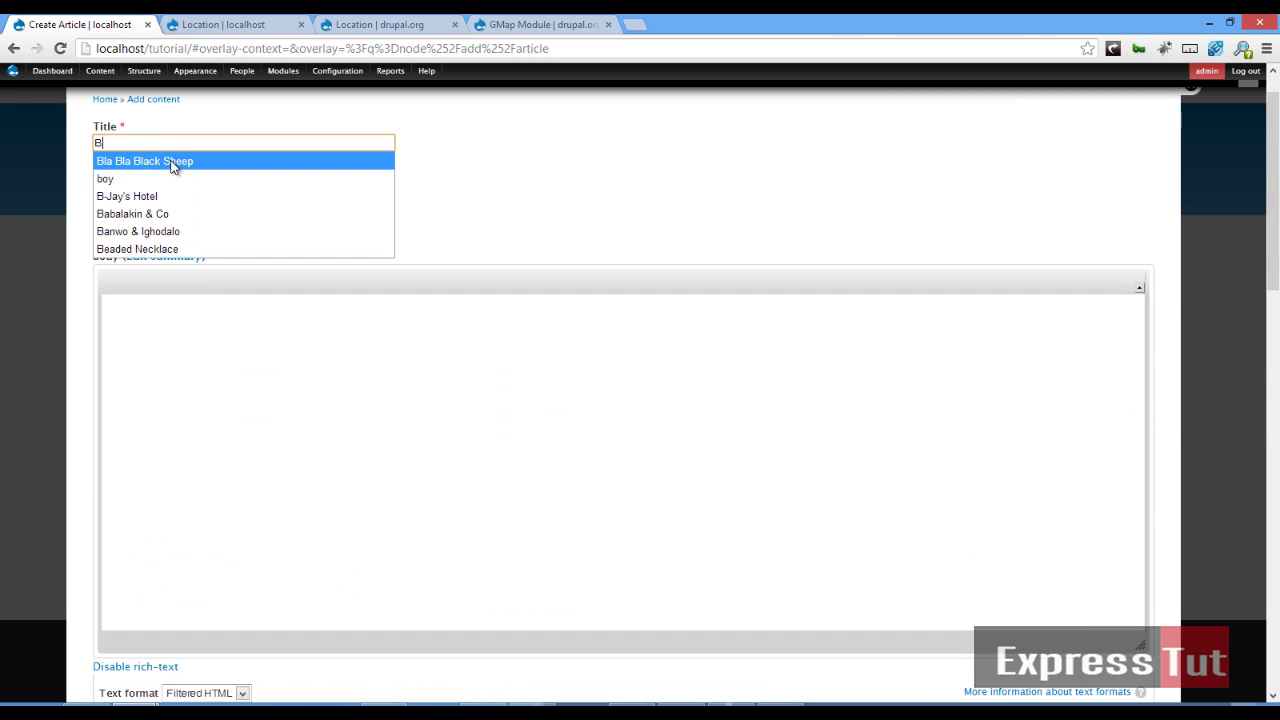
text(ranch 1)
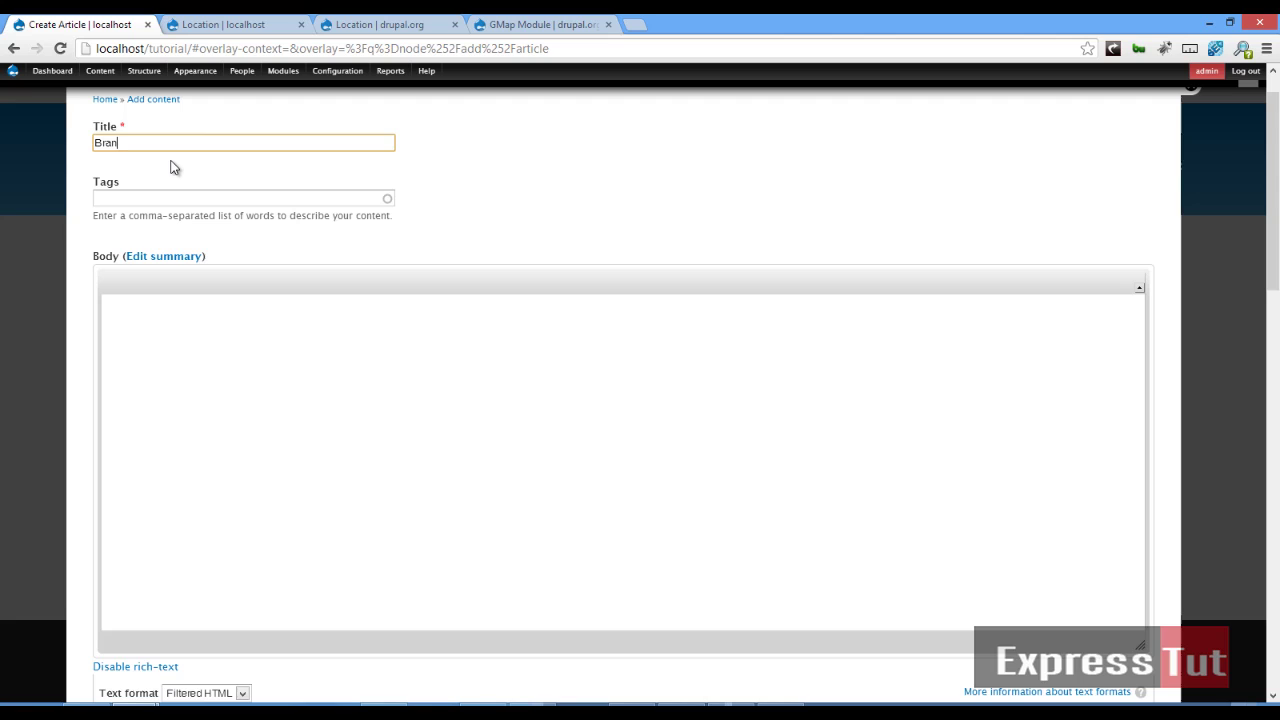
click(267, 370)
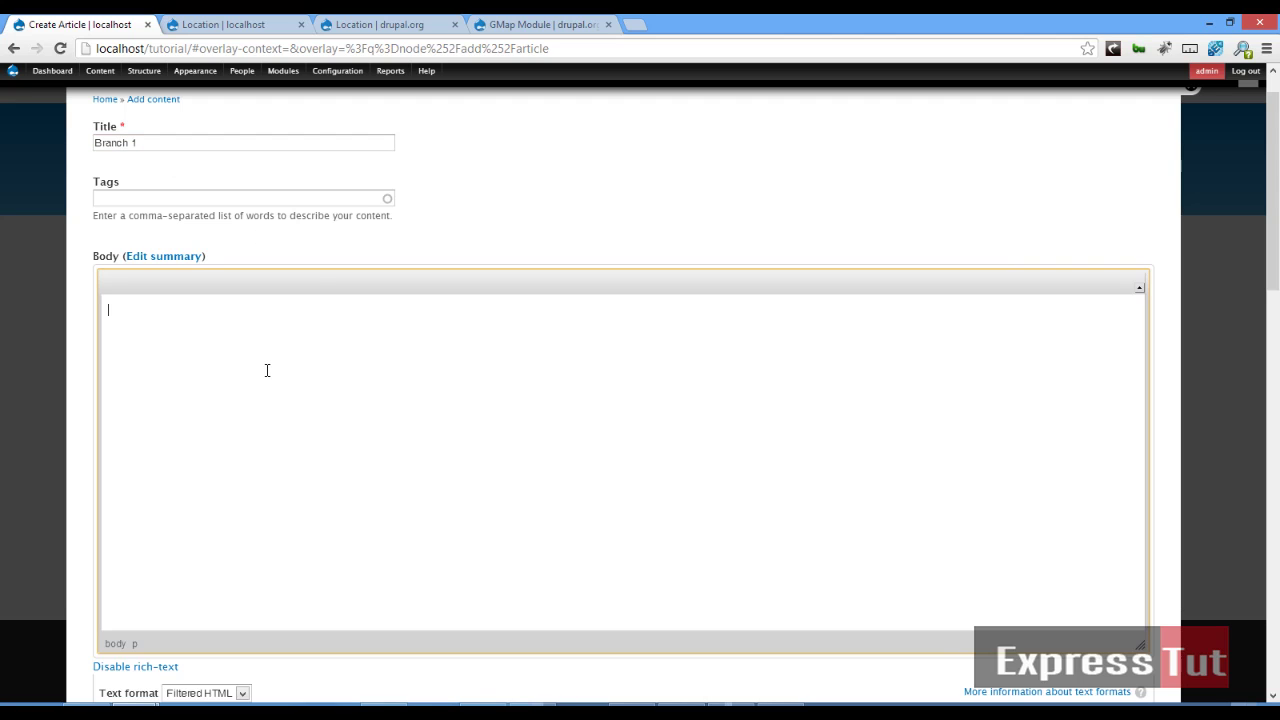
text(This is branch office 1)
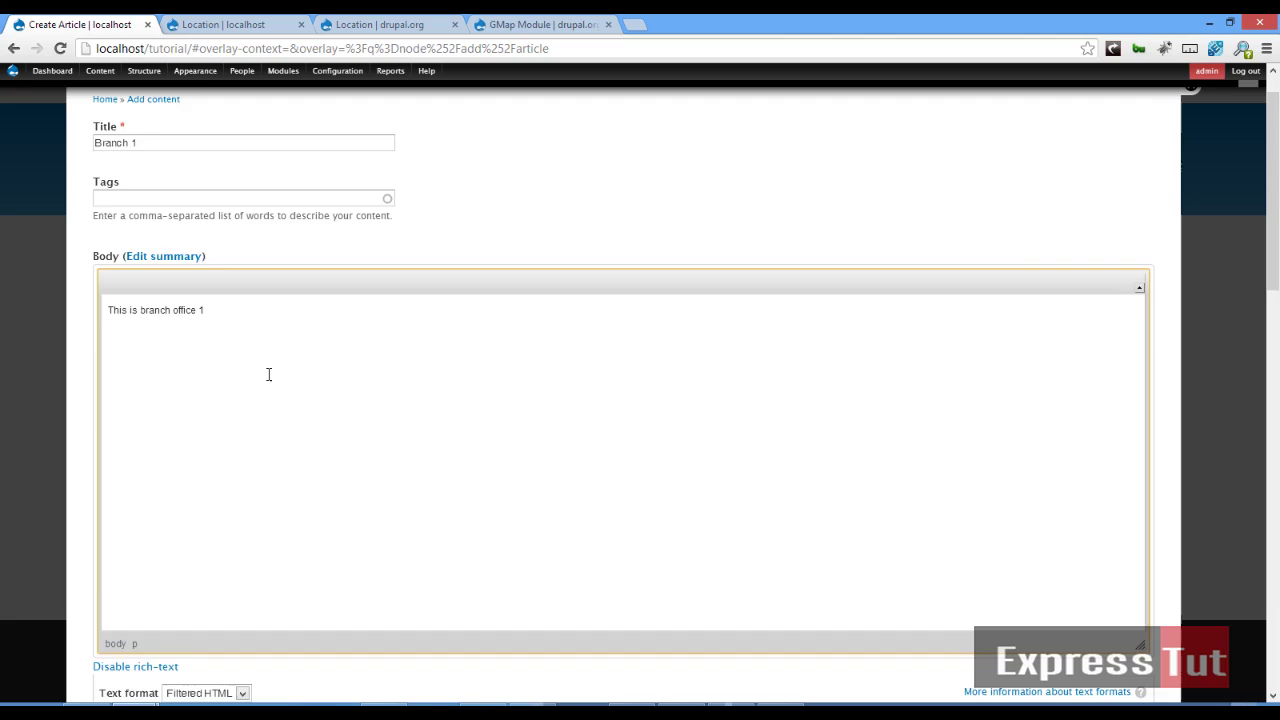
scroll(270, 372, down, 5)
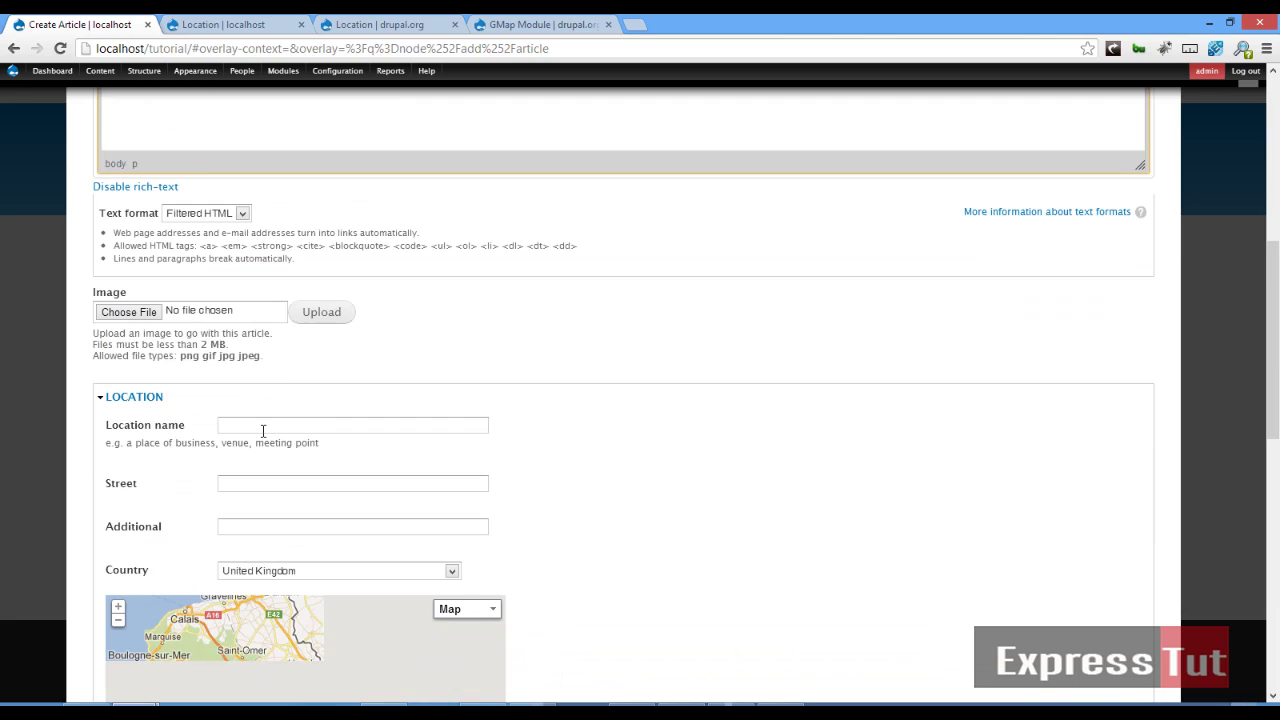
Enter Location name 'Branch office 1' and Street 'Branch 1 street'.
click(263, 425)
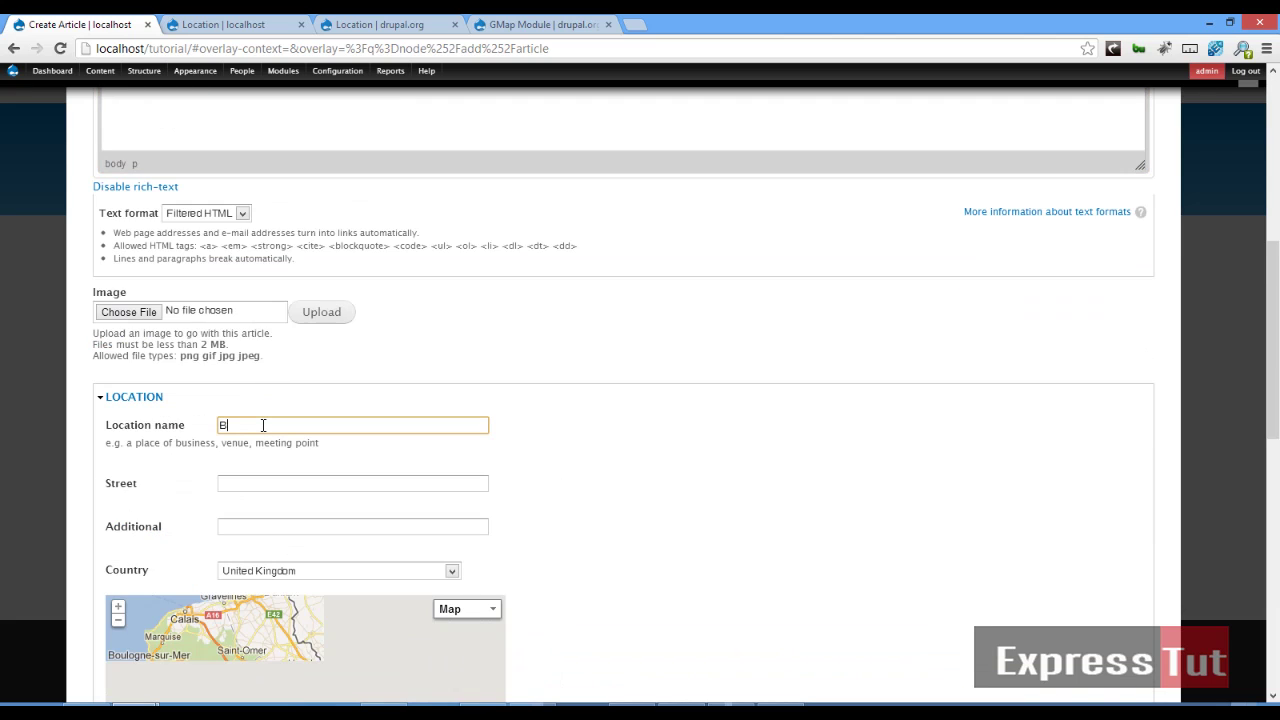
text(Brab)
key(BackSpace)
text(nch office 1)
key(Tab)
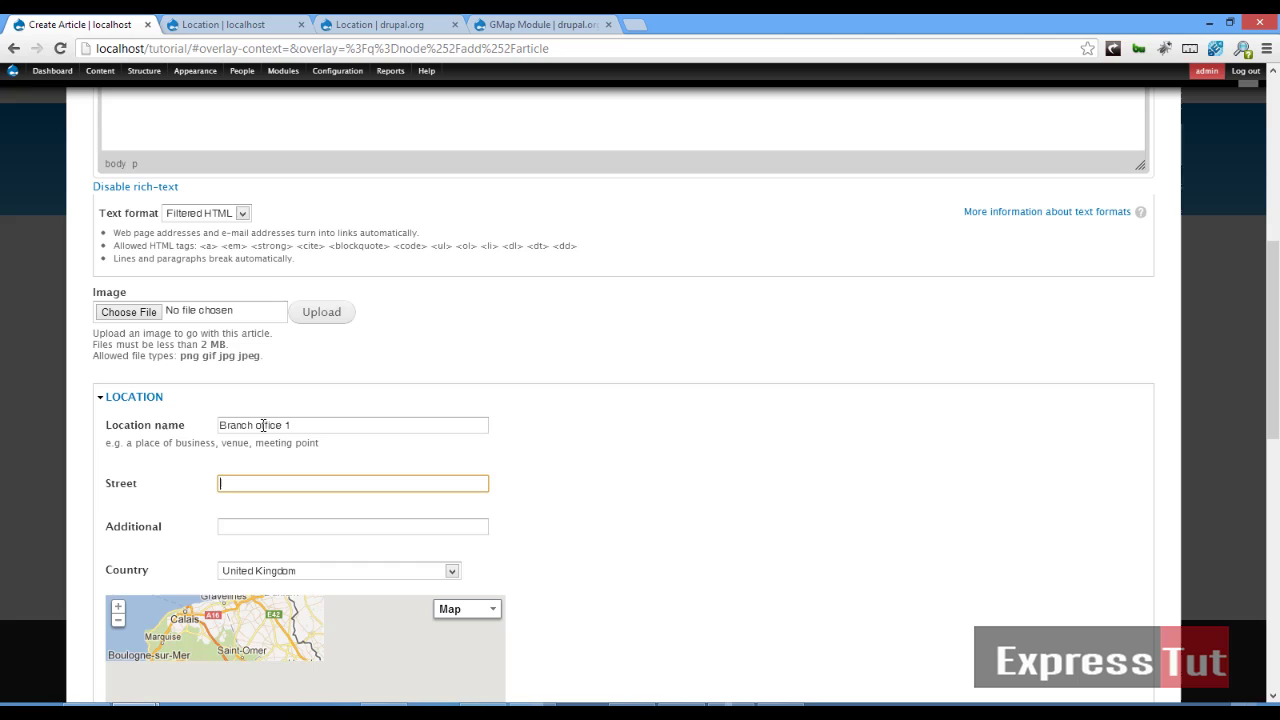
text(Branch)
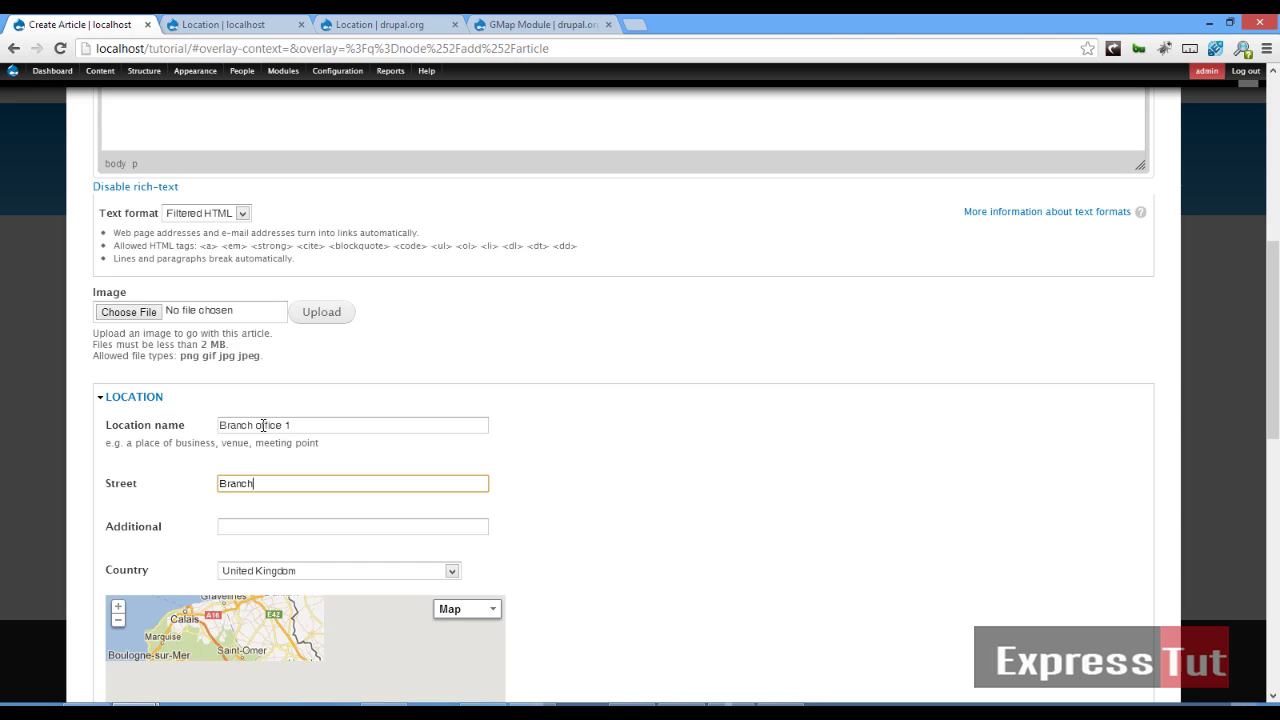
text( 1 street)
Pan the Google map to central London and open the Kensington Gardens place details.
scroll(250, 460, down, 3)
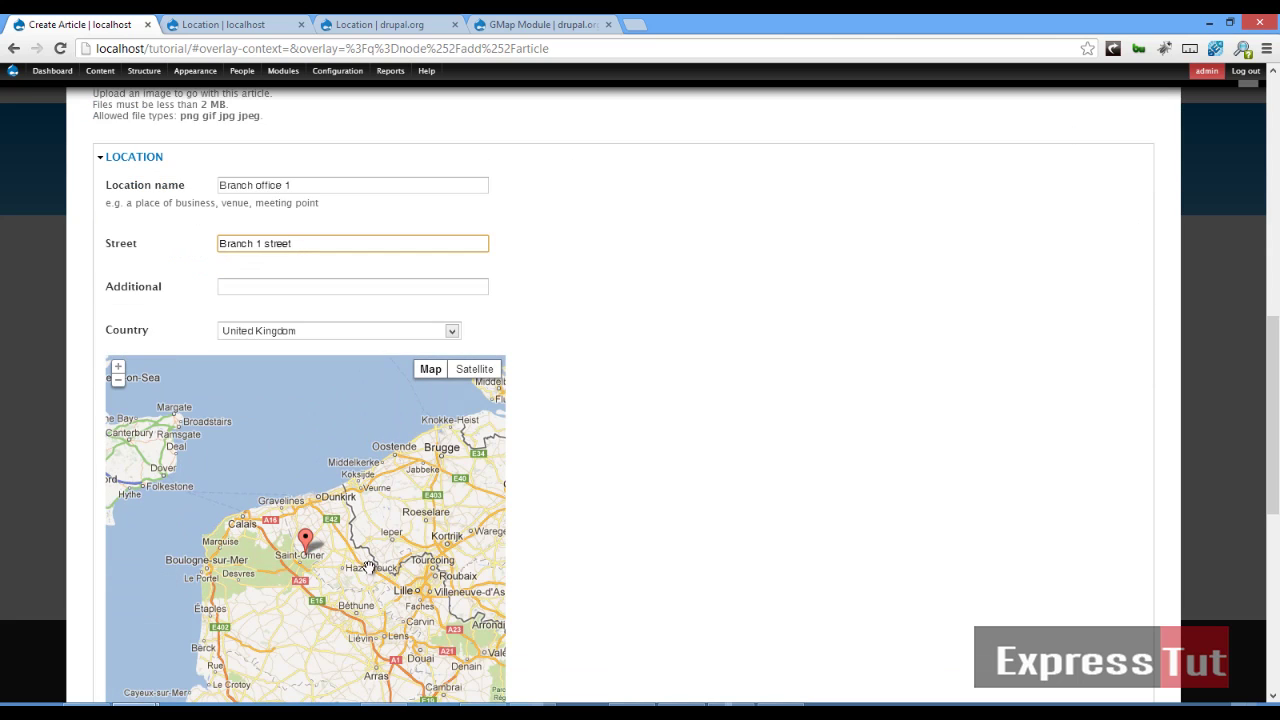
scroll(372, 568, down, 1)
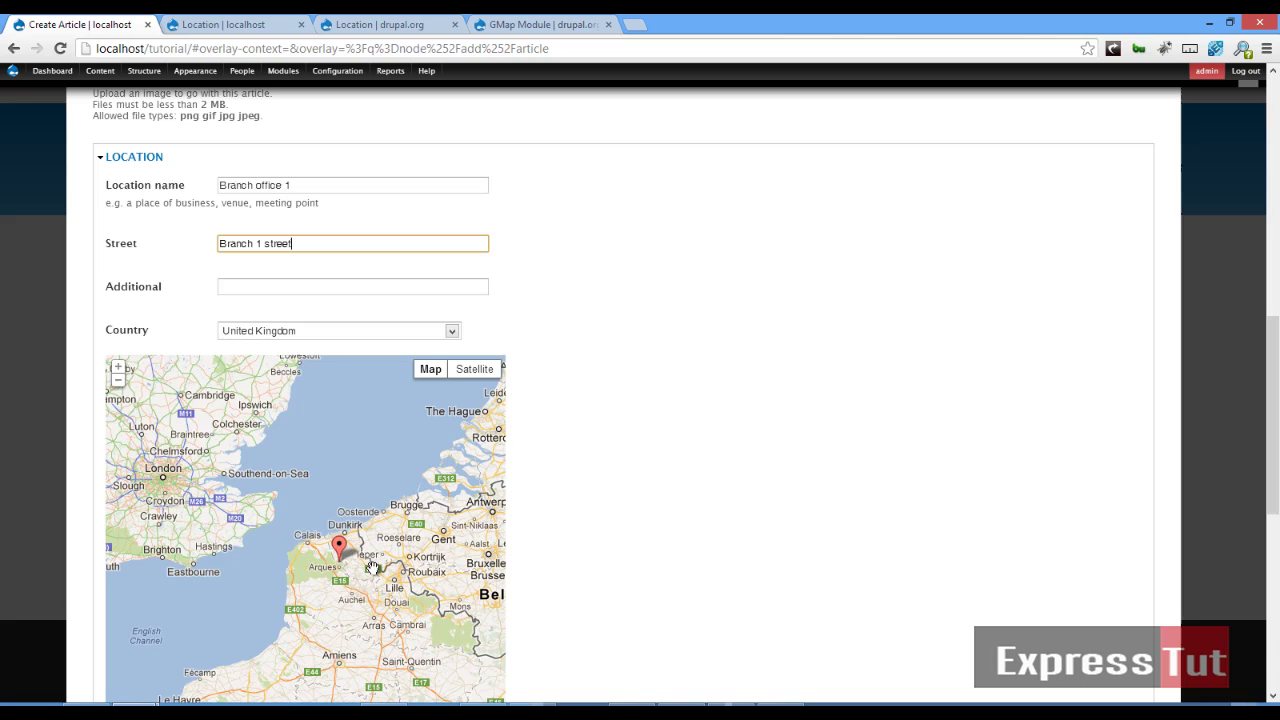
drag(359, 514, 420, 525)
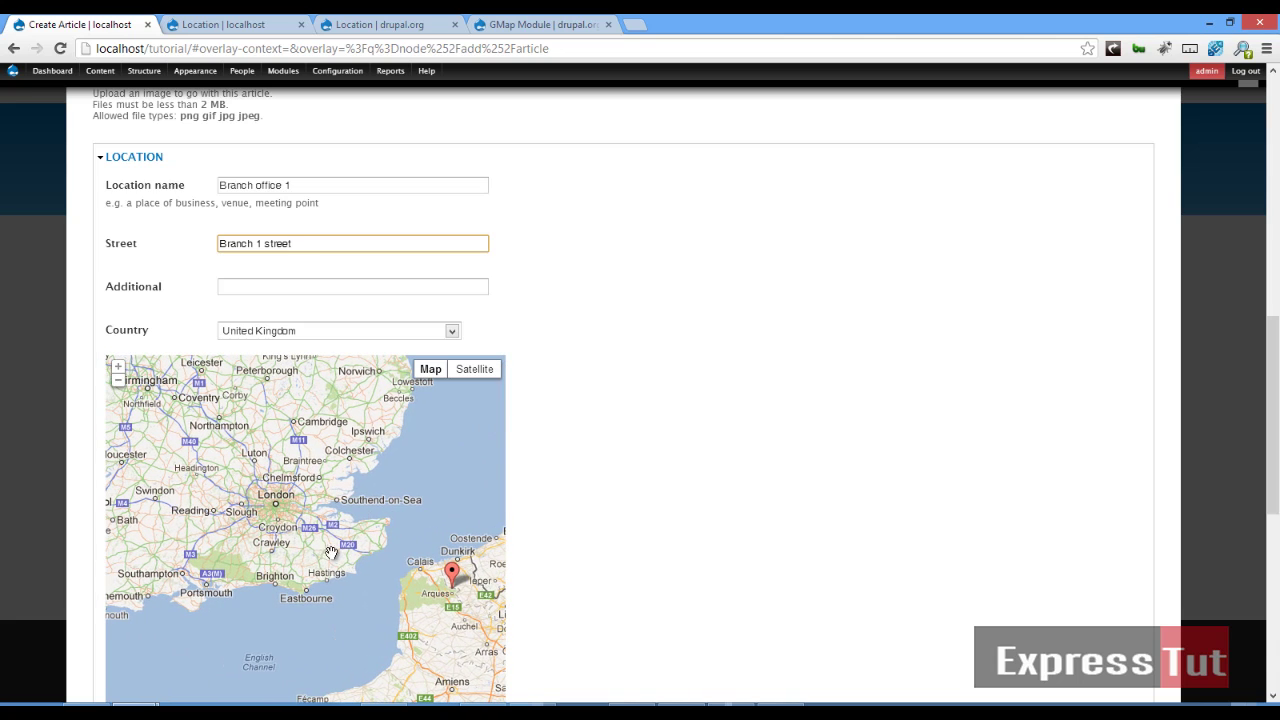
drag(324, 489, 357, 543)
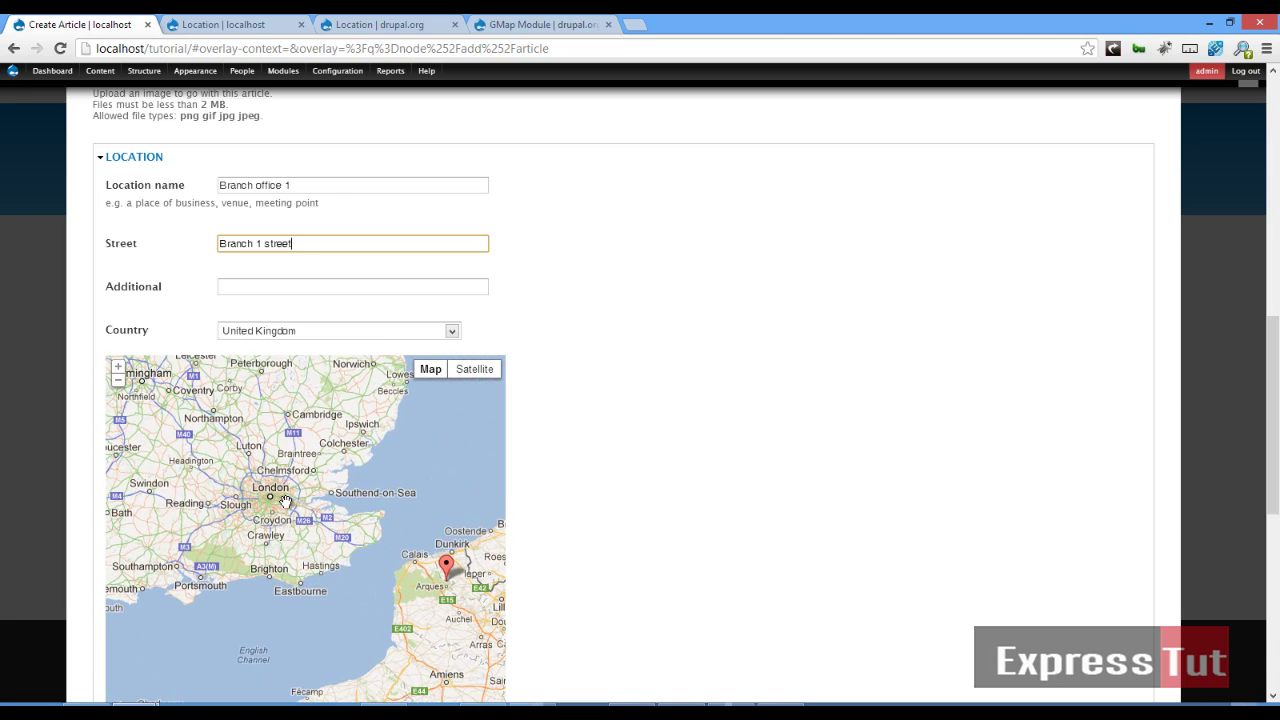
click(305, 548)
scroll(362, 543, up, 2)
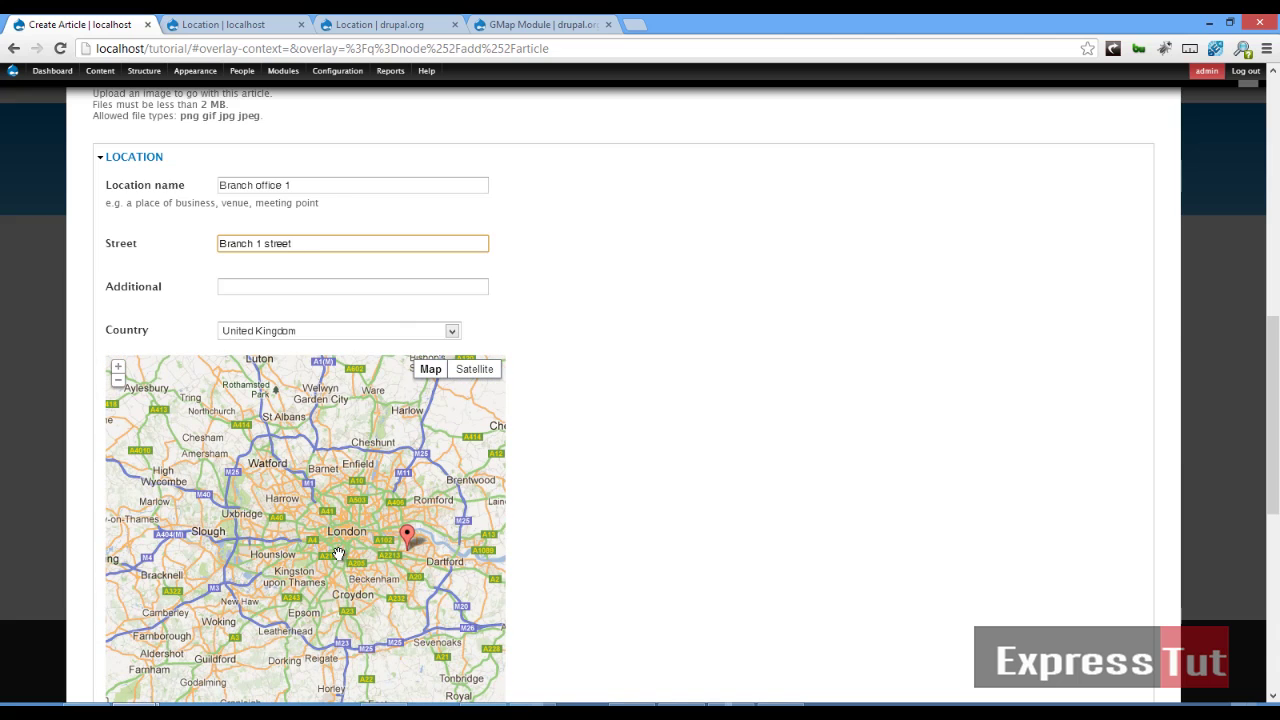
scroll(338, 553, up, 1)
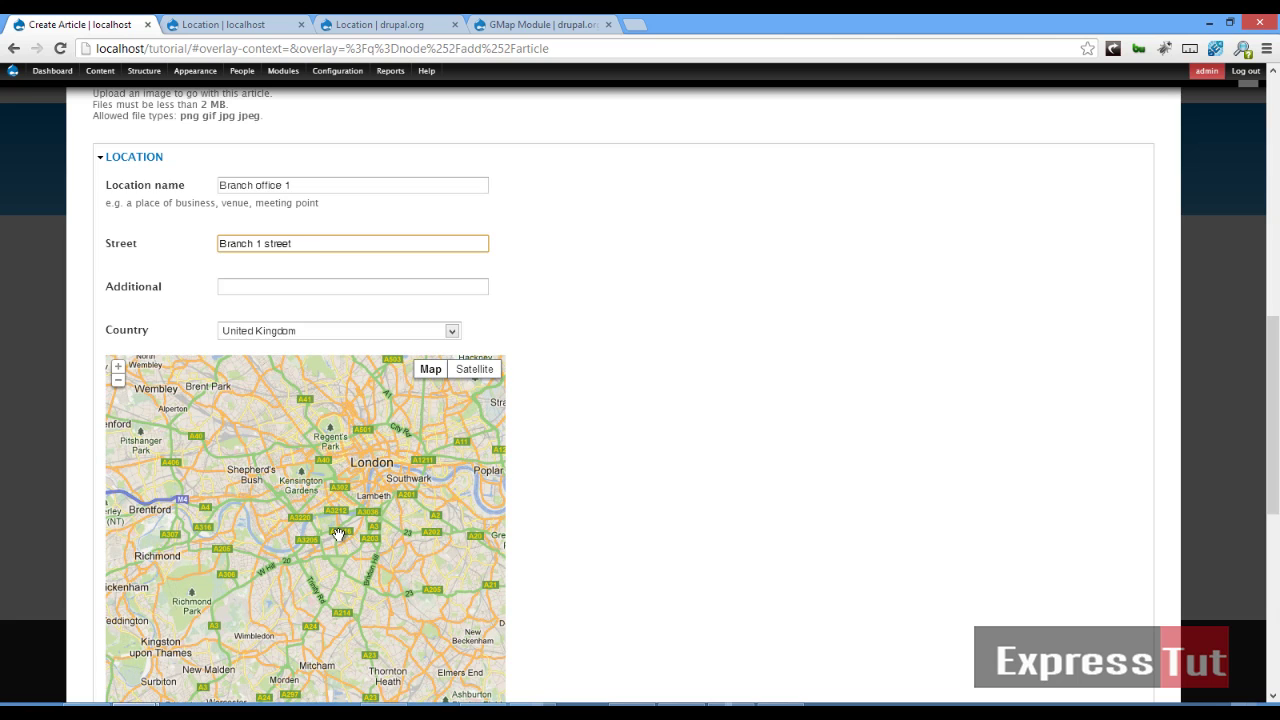
scroll(339, 535, up, 1)
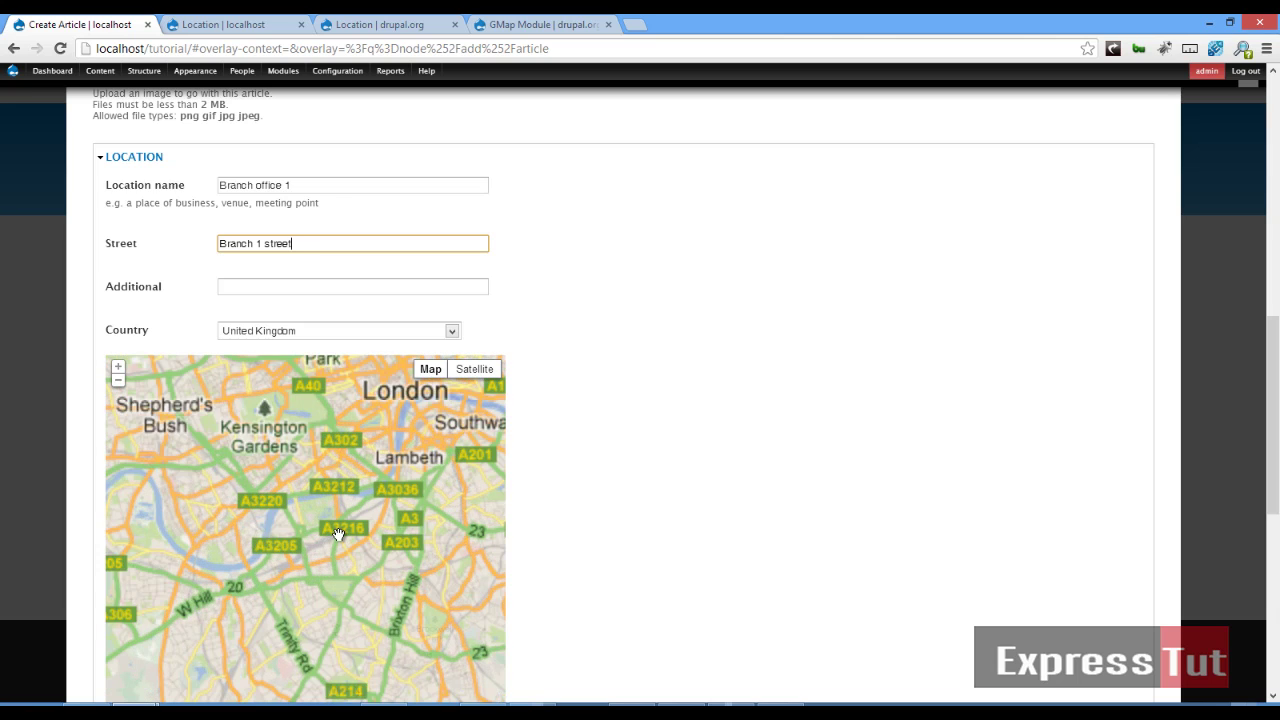
click(264, 413)
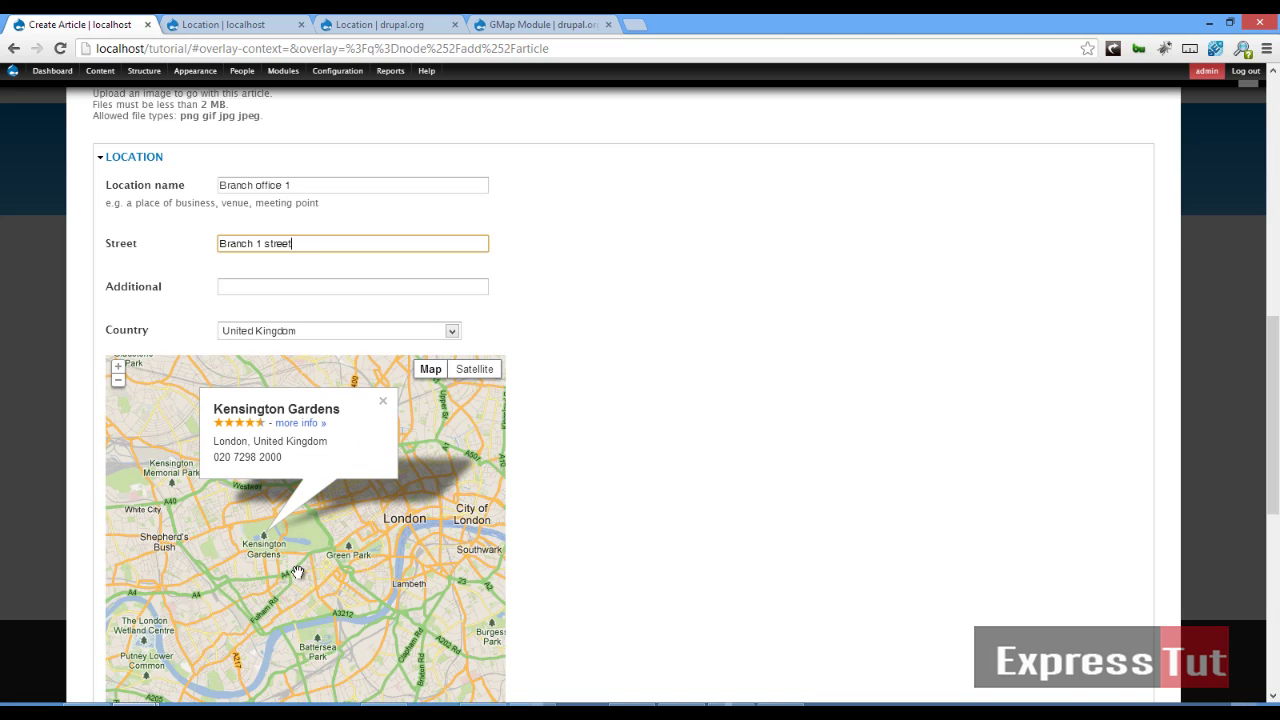
Drop the marker near Imperial College Road, giving latitude 51.497736484120736, longitude -0.1776266098022461.
click(297, 570)
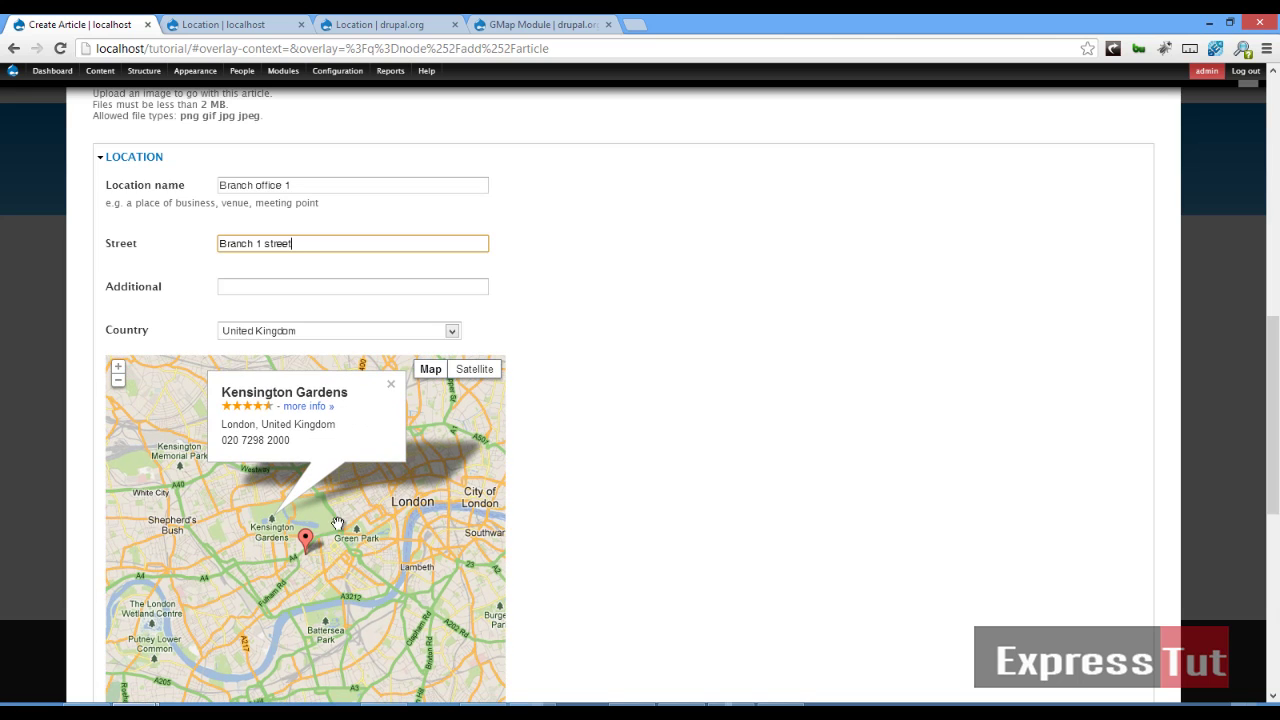
click(392, 387)
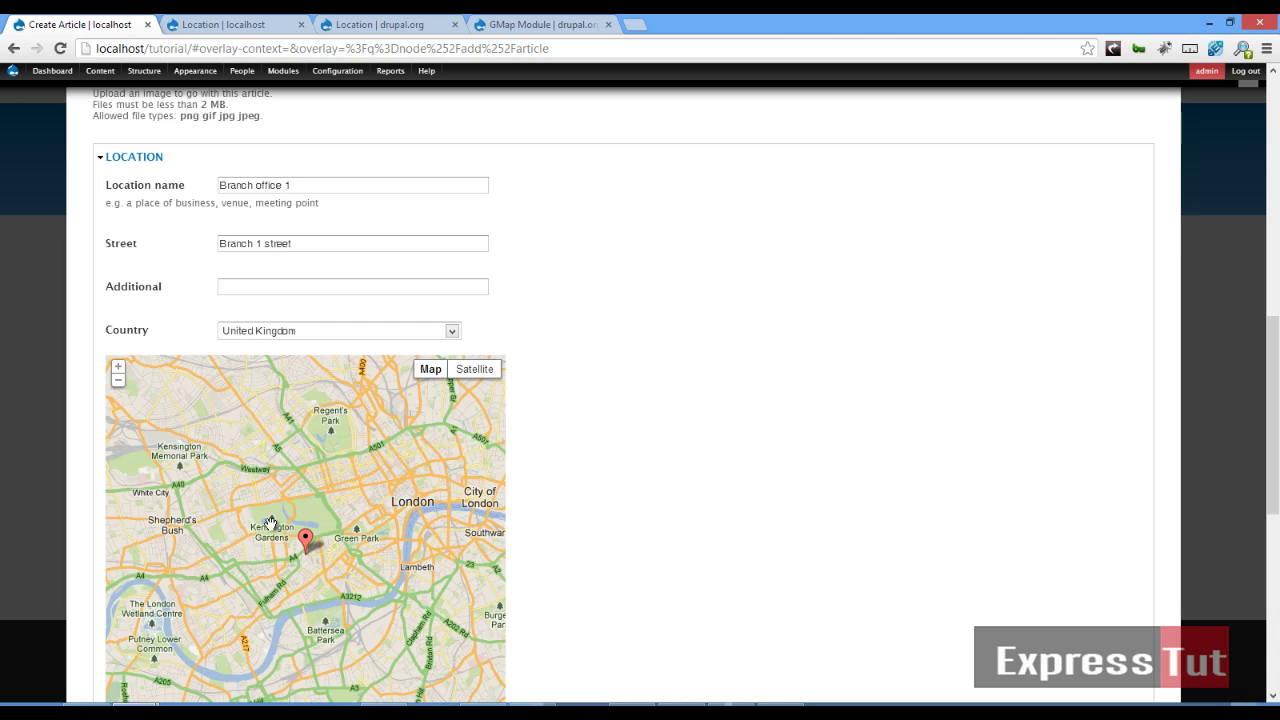
mouse_move(309, 540)
mouse_down()
mouse_move(309, 518)
mouse_move(276, 526)
mouse_move(316, 538)
mouse_move(345, 500)
mouse_move(300, 468)
mouse_move(294, 538)
mouse_up()
double_click(290, 556)
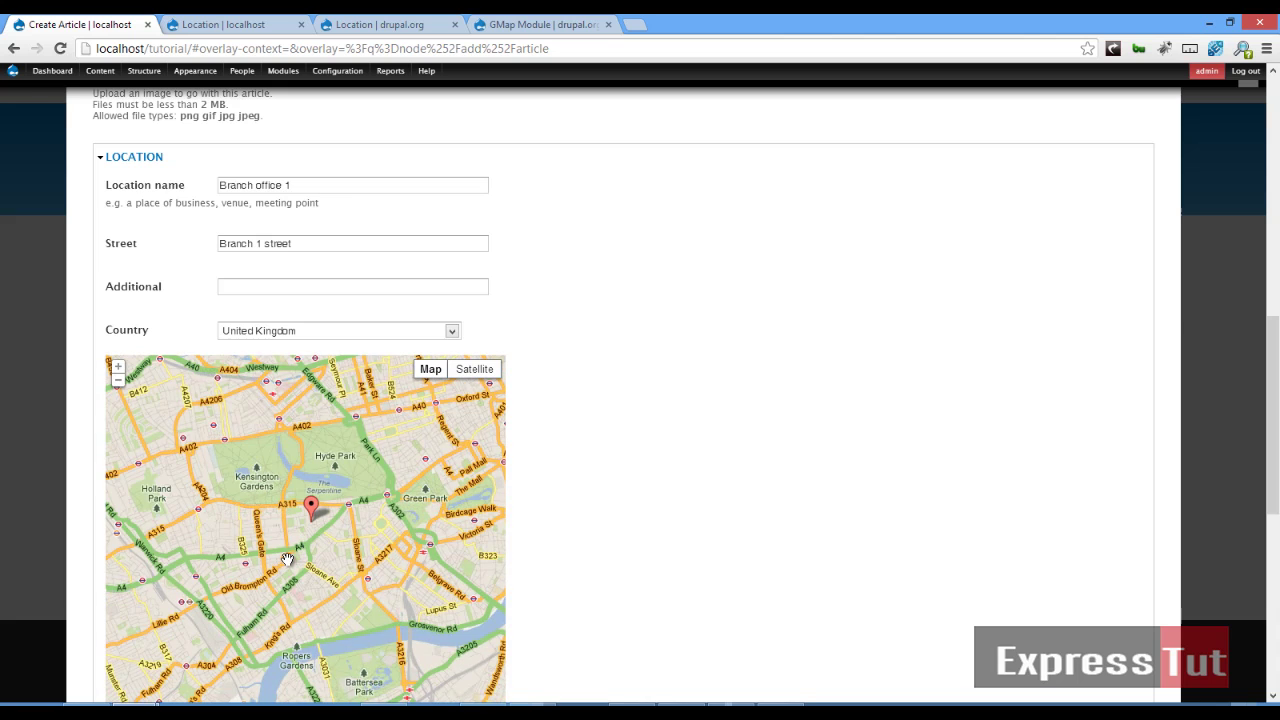
scroll(287, 558, up, 4)
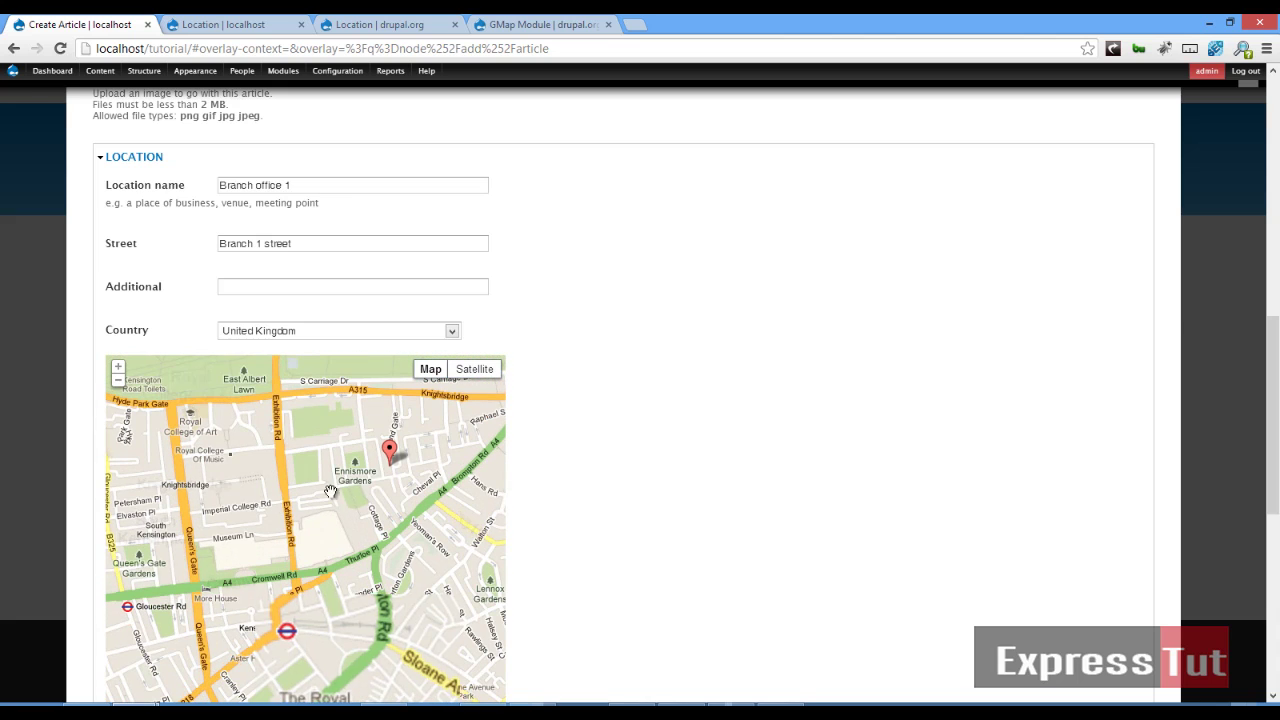
drag(400, 462, 176, 515)
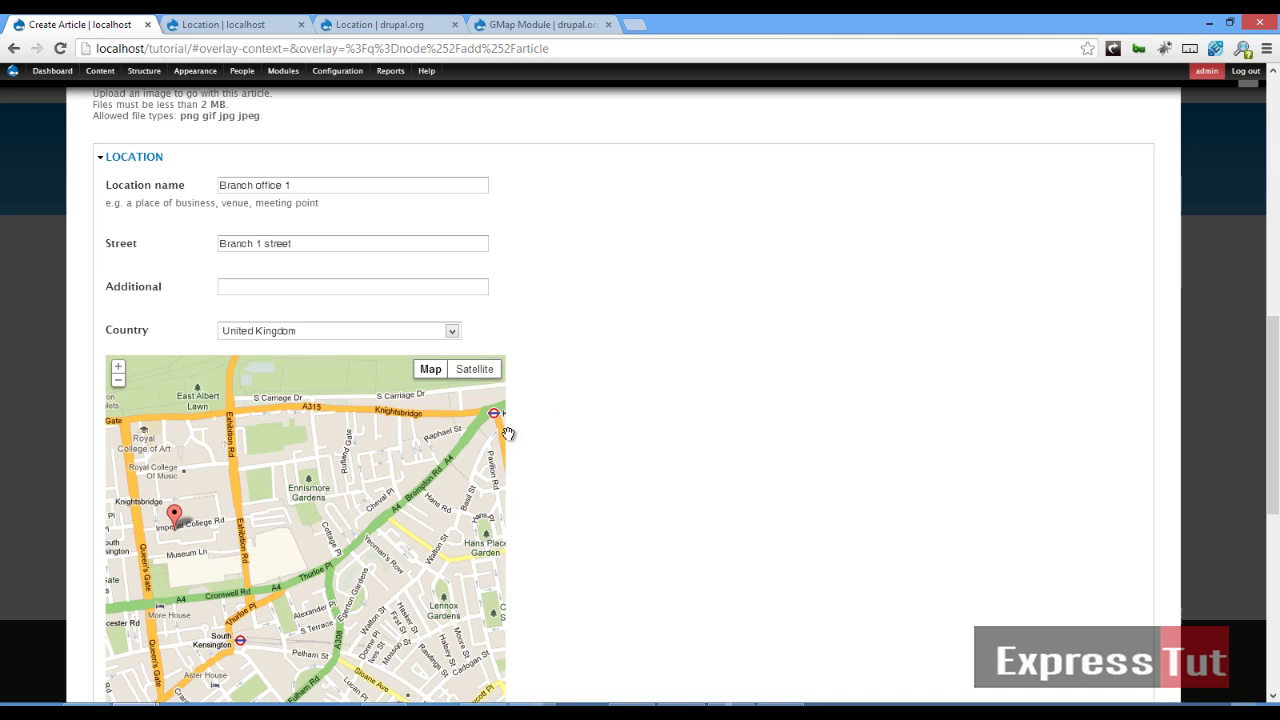
mouse_move(300, 510)
mouse_down()
mouse_move(448, 523)
mouse_move(363, 514)
mouse_up()
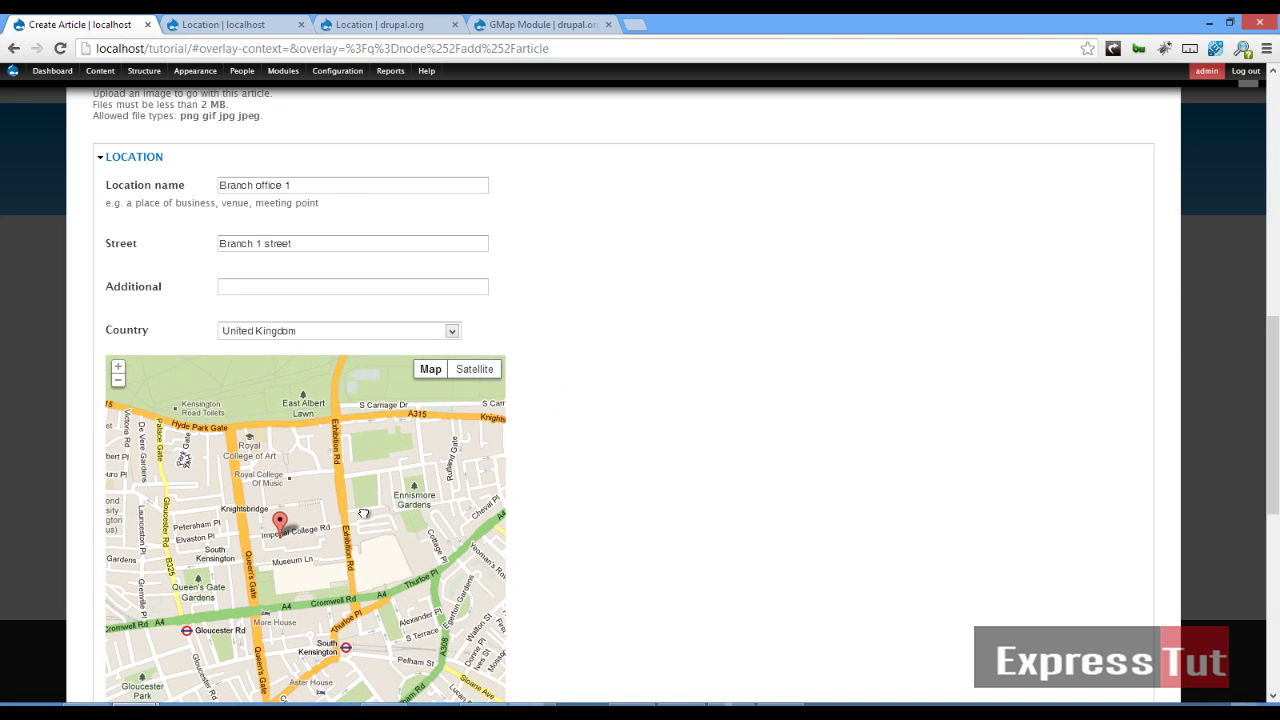
scroll(617, 412, down, 3)
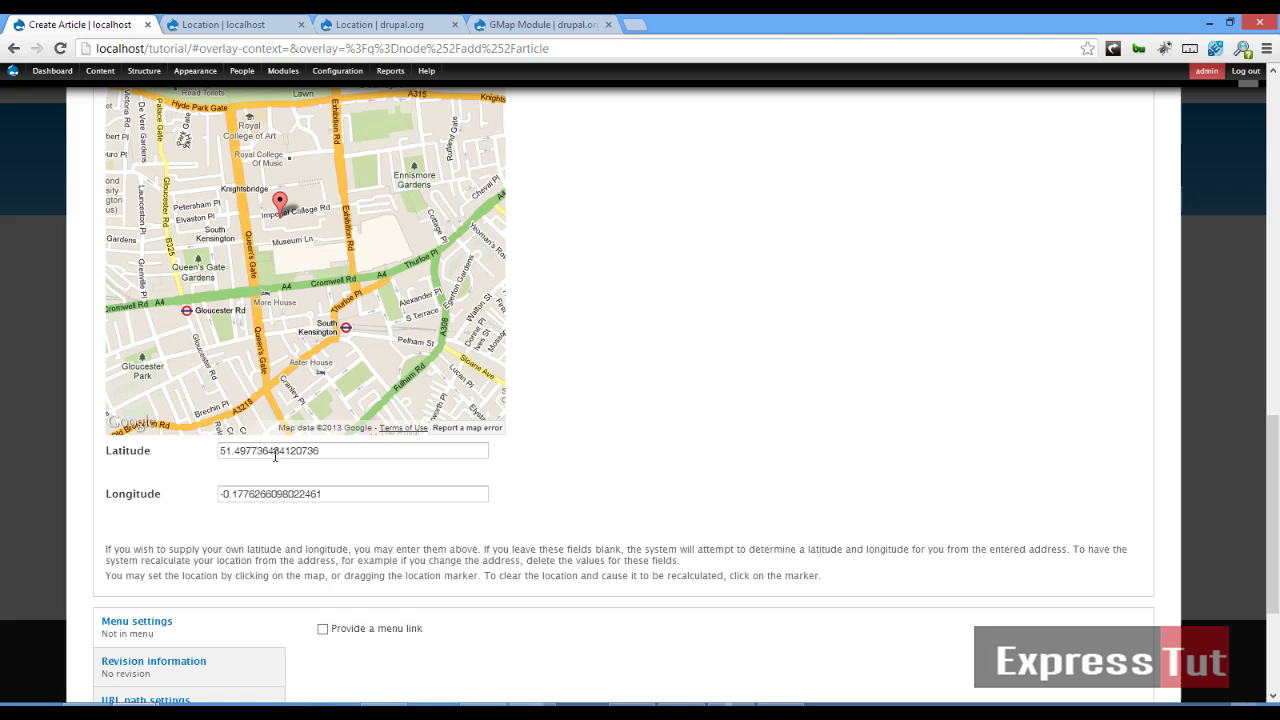
scroll(389, 490, down, 3)
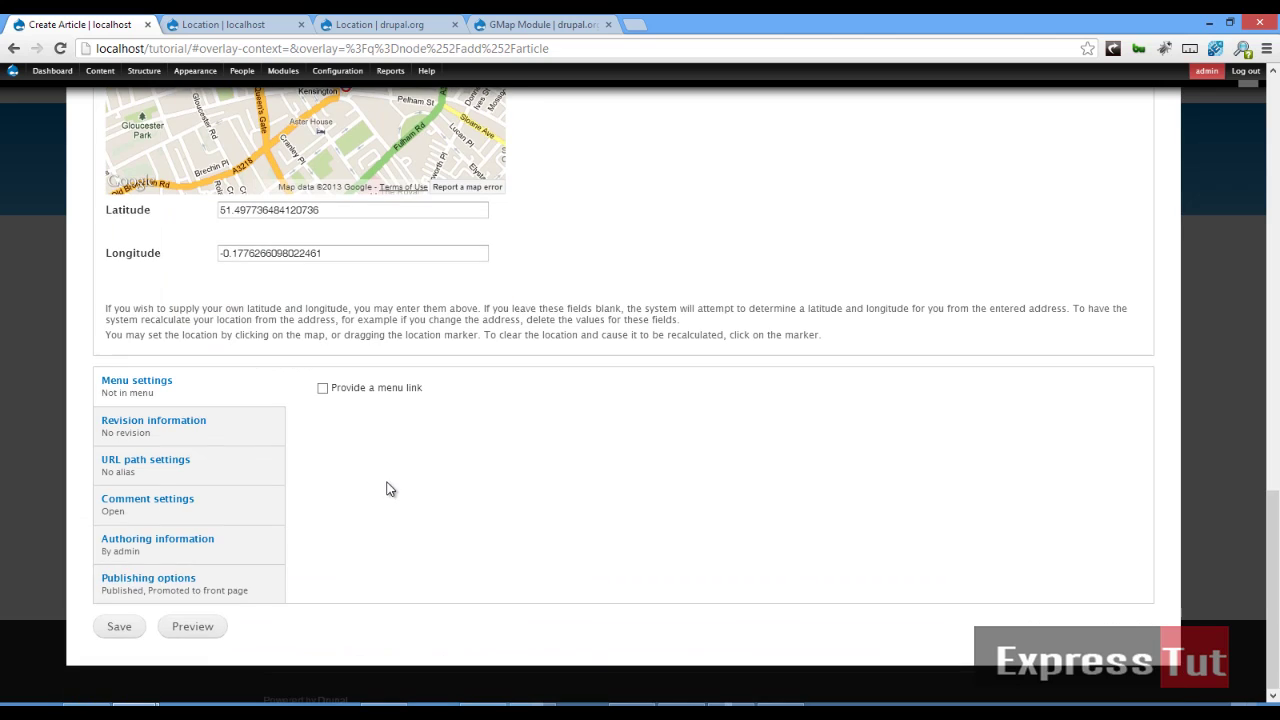
Save the Branch 1 article and review its newly created node page.
click(138, 626)
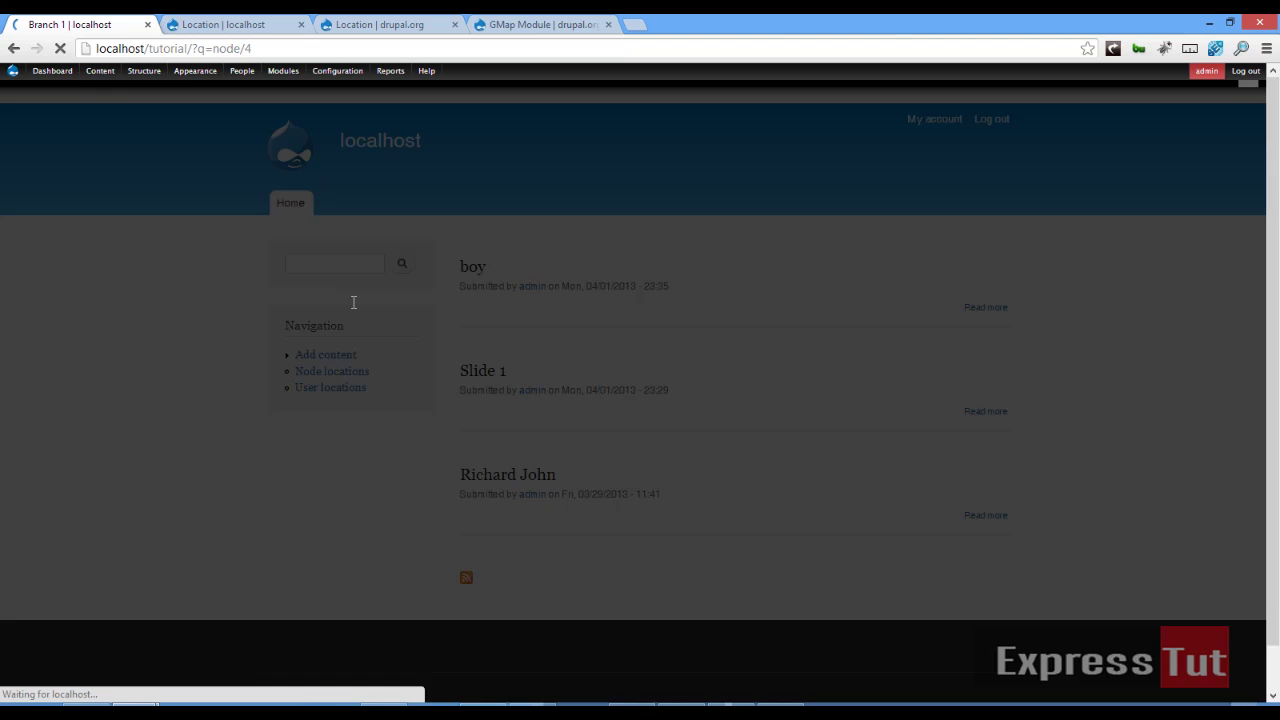
scroll(626, 441, down, 3)
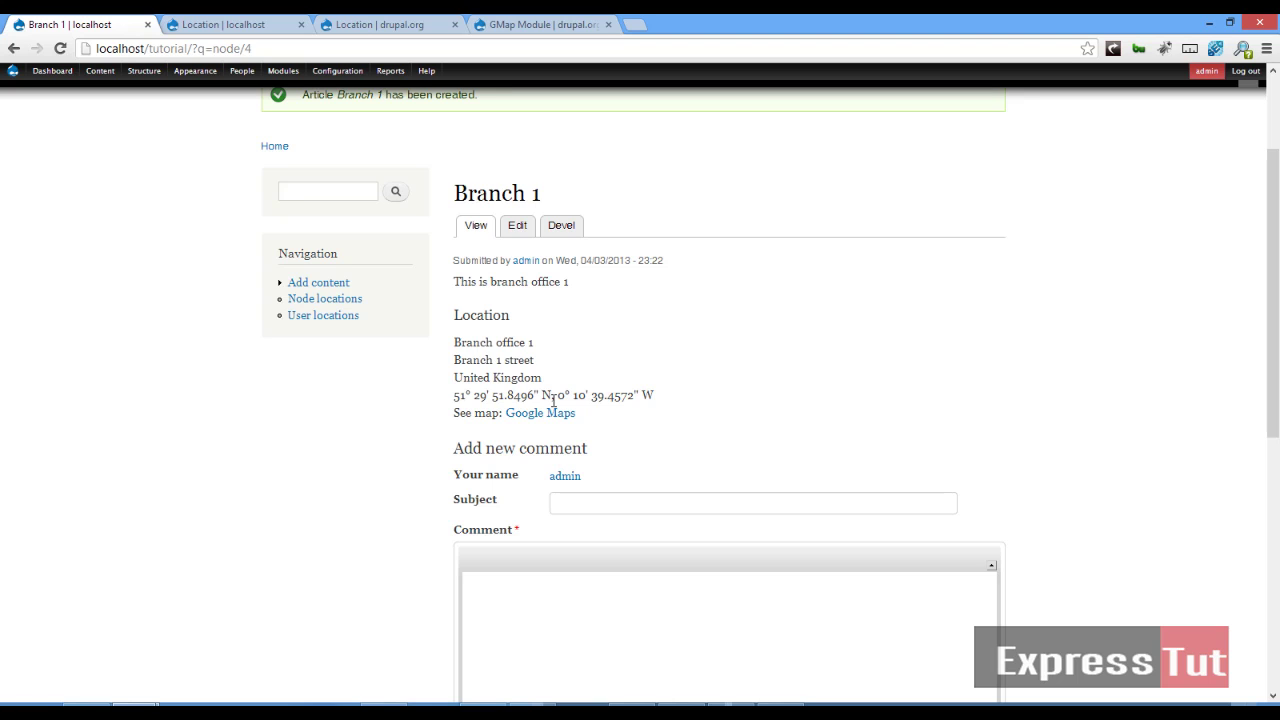
scroll(553, 401, up, 2)
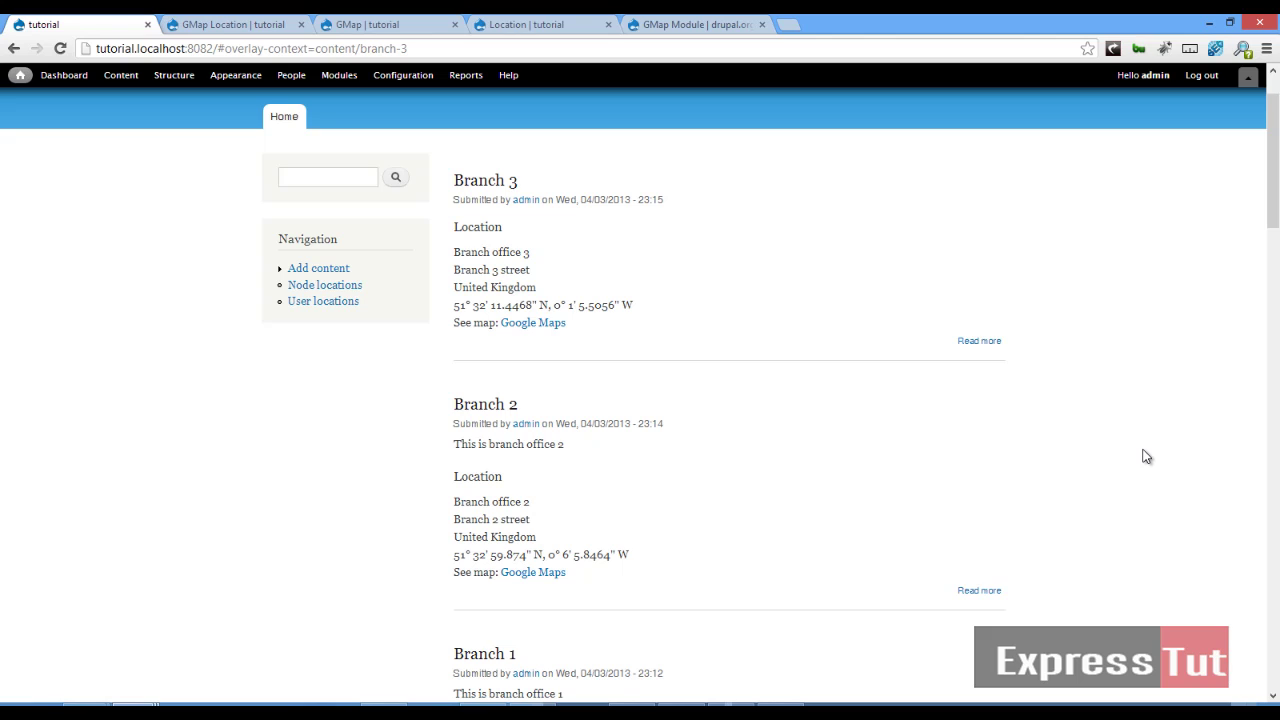
Open the Node locations map and show the Branch 1 marker's info window.
click(347, 287)
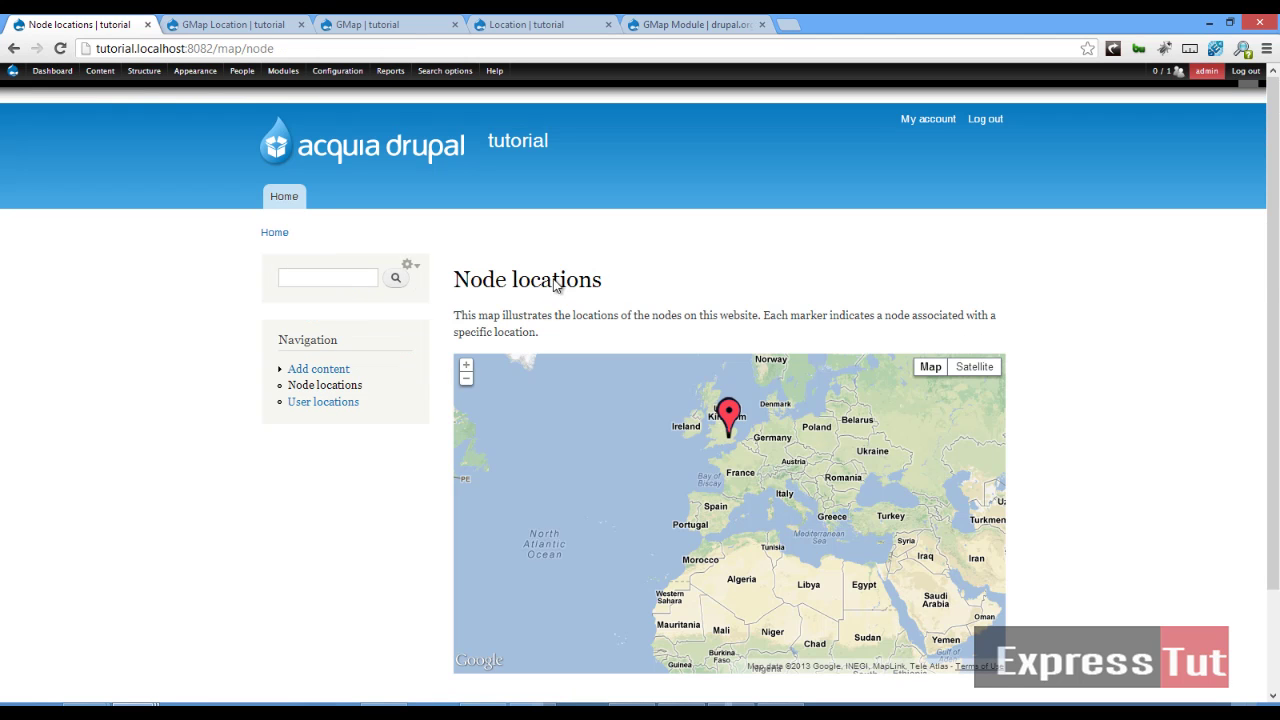
scroll(740, 455, up, 3)
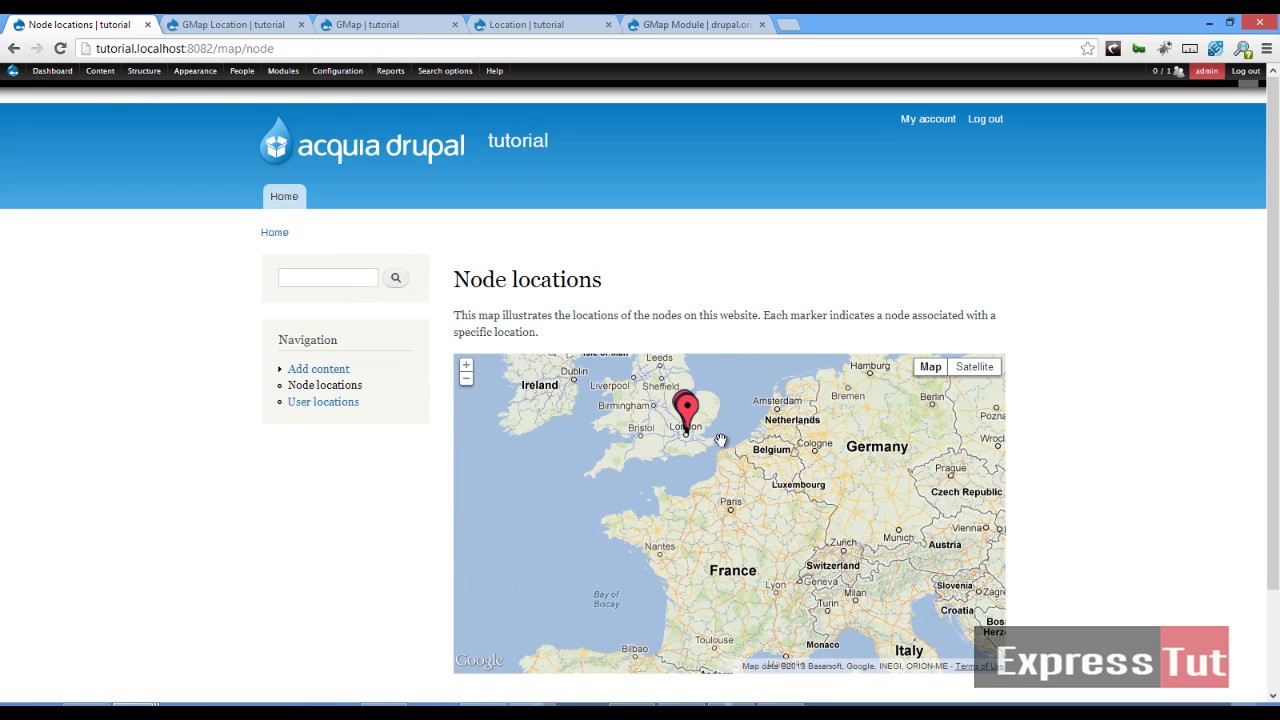
scroll(692, 441, up, 2)
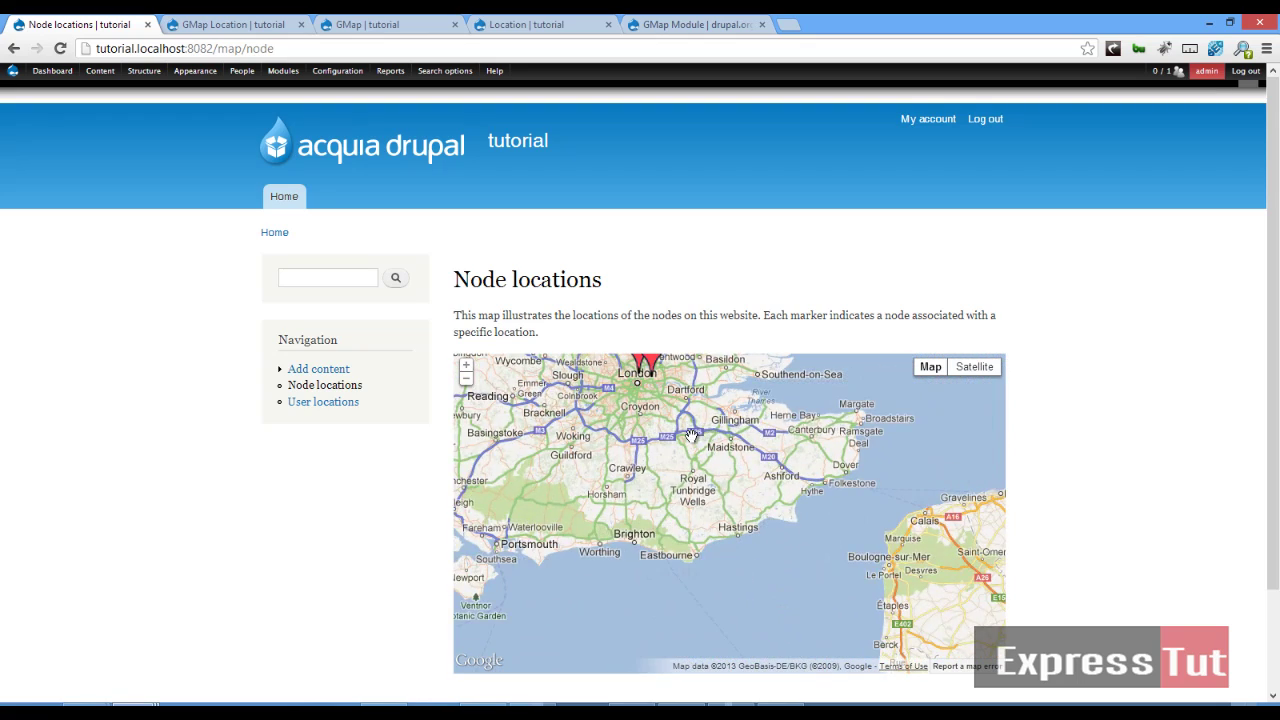
scroll(643, 436, up, 1)
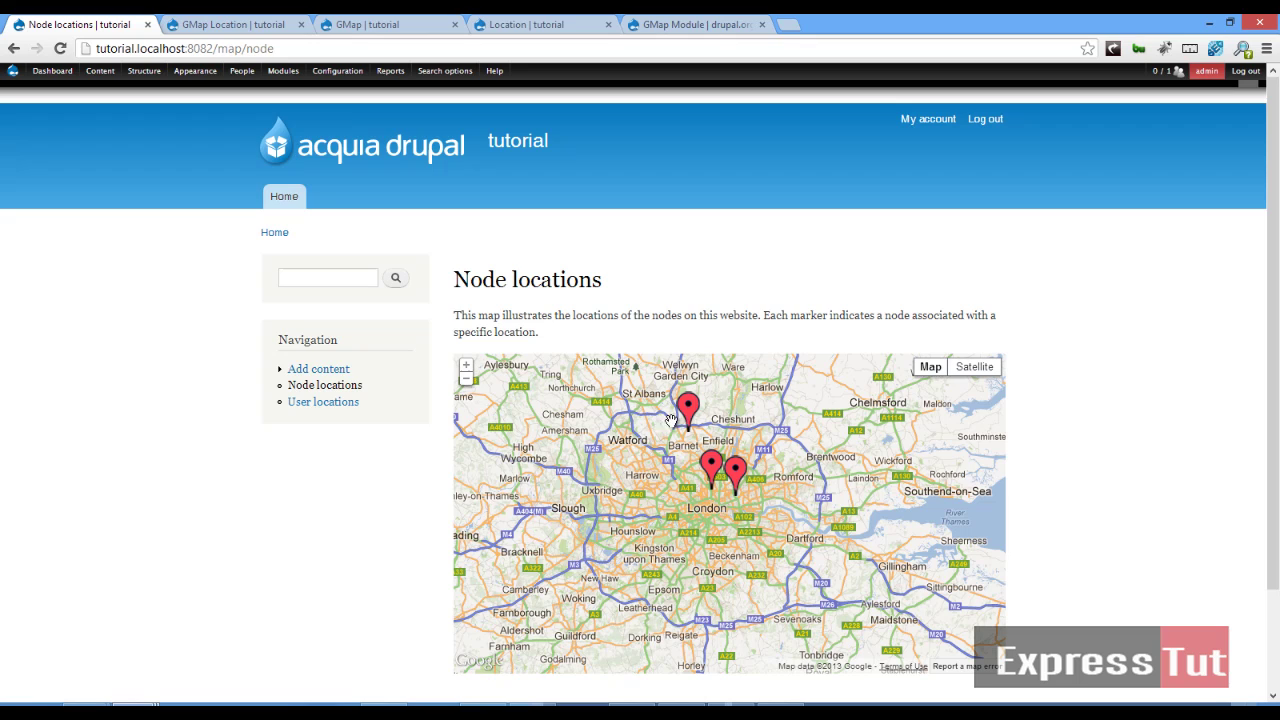
mouse_move(743, 480)
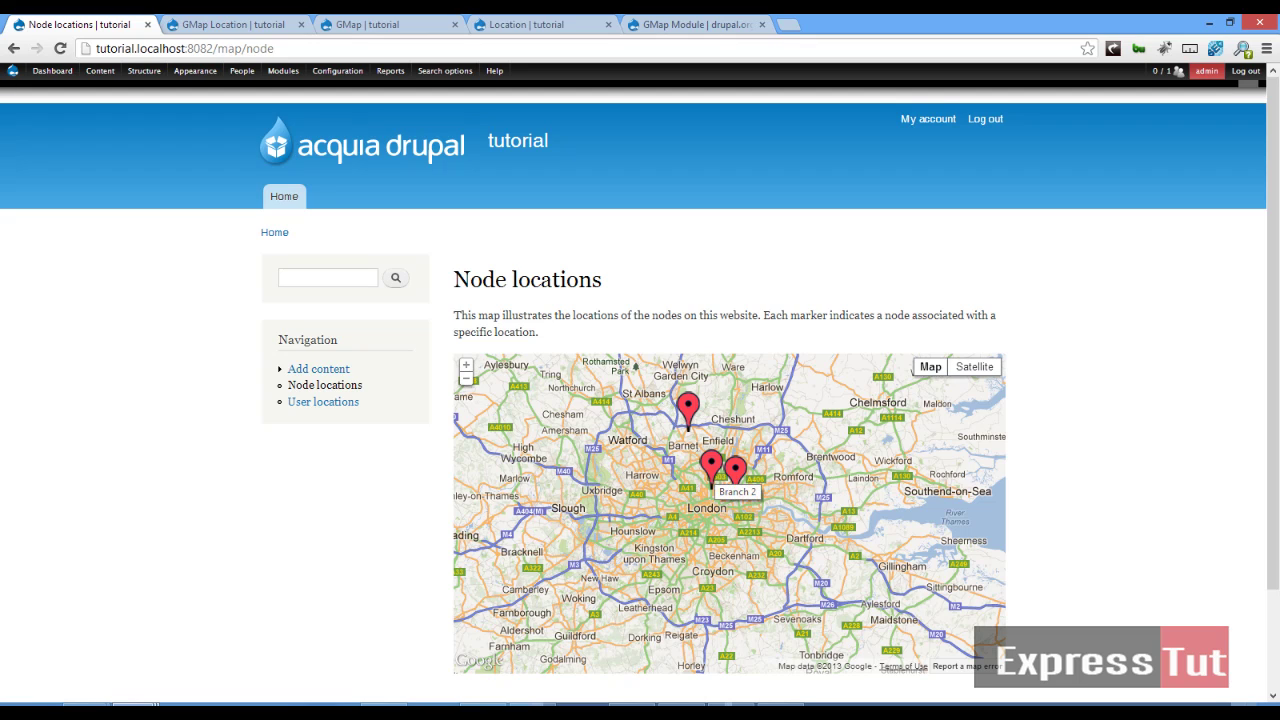
click(687, 421)
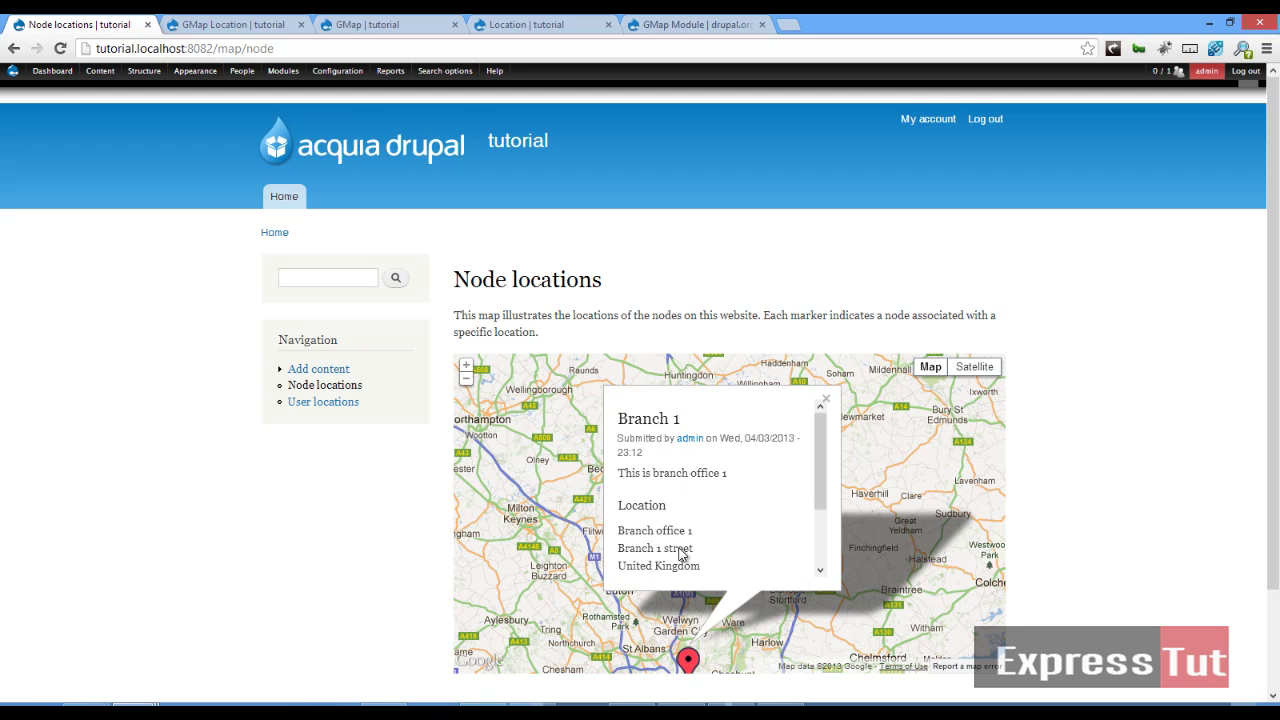
Close the Branch 1 info window and zoom out to see all London branch markers.
drag(823, 486, 823, 448)
click(825, 403)
scroll(639, 423, down, 1)
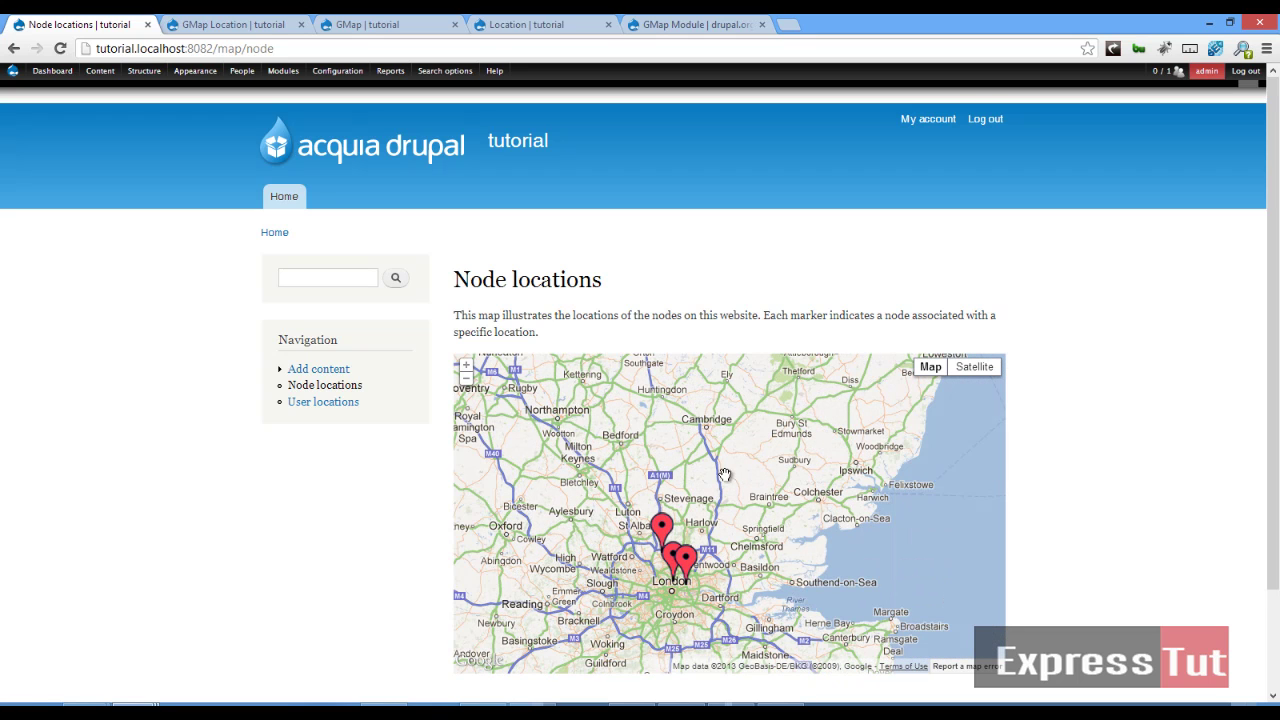
scroll(708, 468, down, 2)
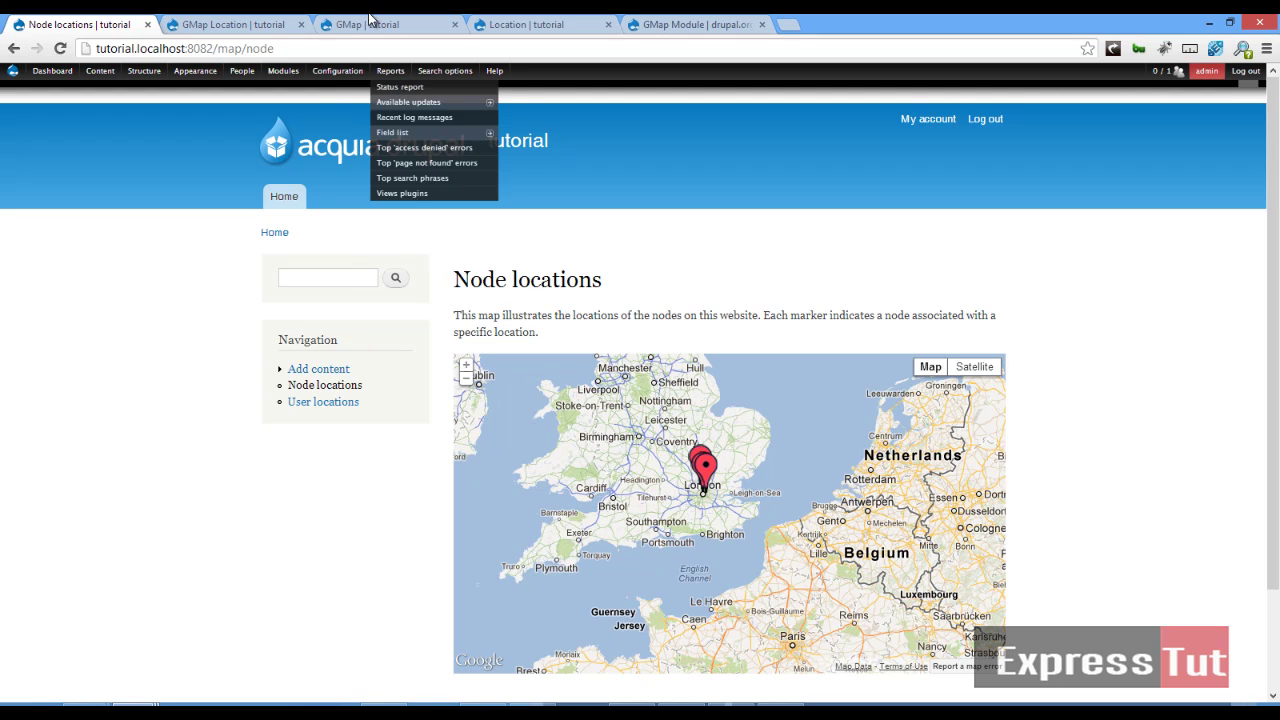
Copy the Default center coordinates from the GMap settings tab.
click(240, 24)
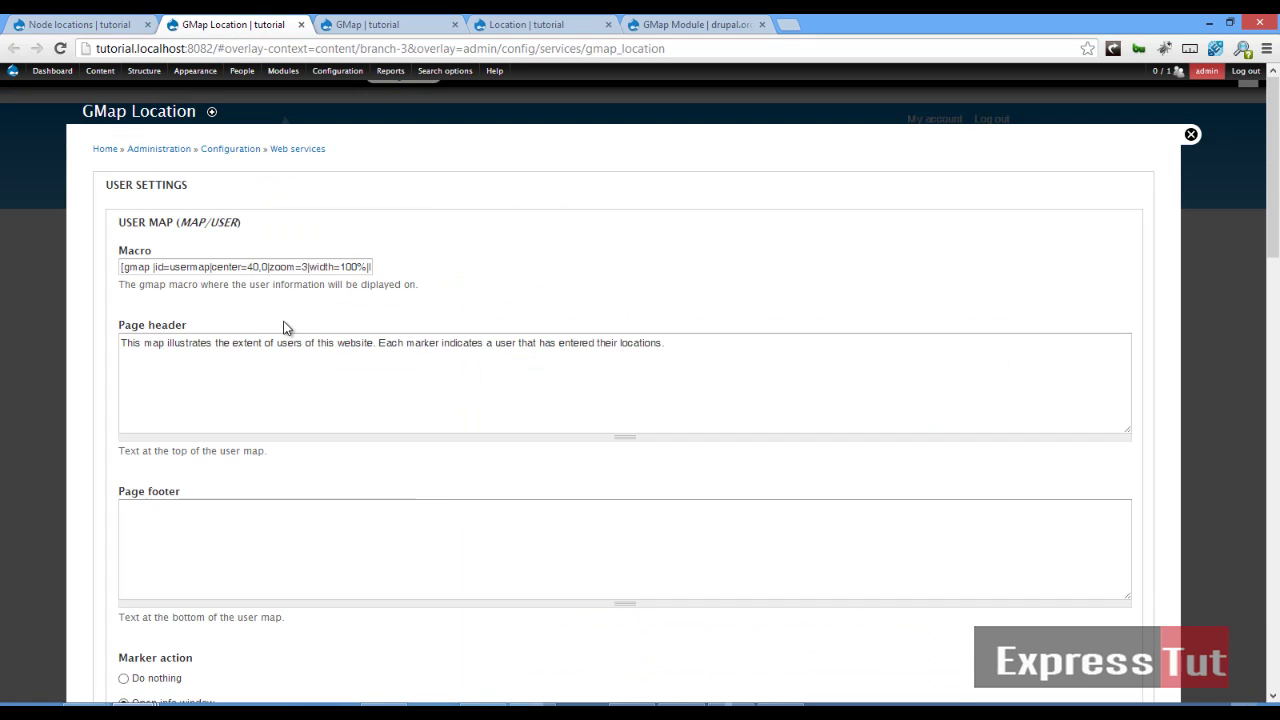
scroll(286, 326, down, 4)
click(505, 24)
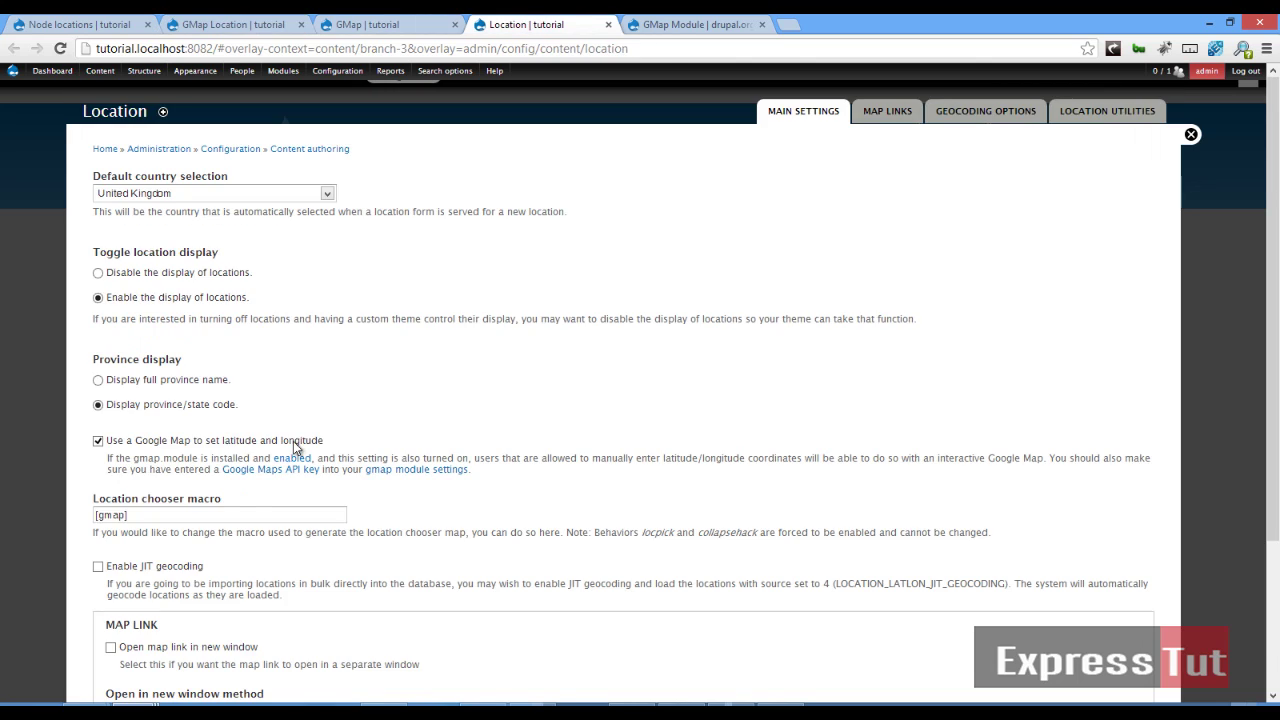
scroll(295, 436, down, 2)
scroll(297, 431, up, 1)
click(389, 18)
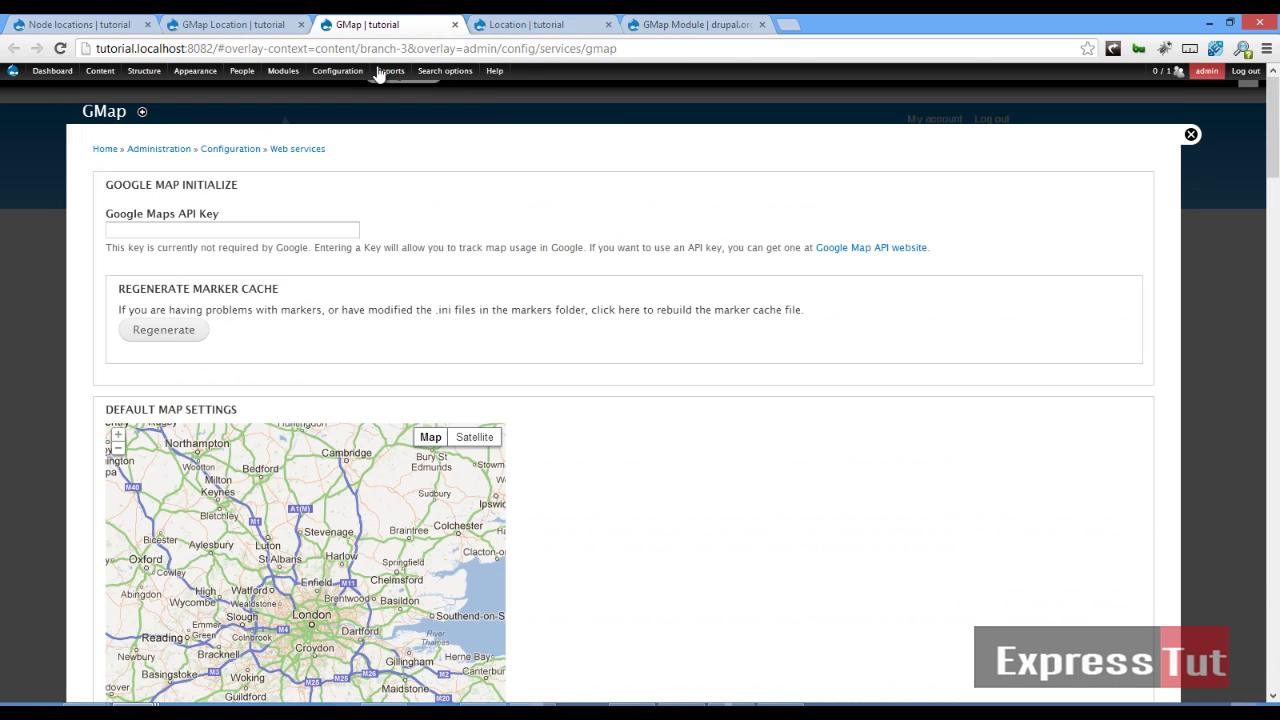
scroll(812, 426, down, 4)
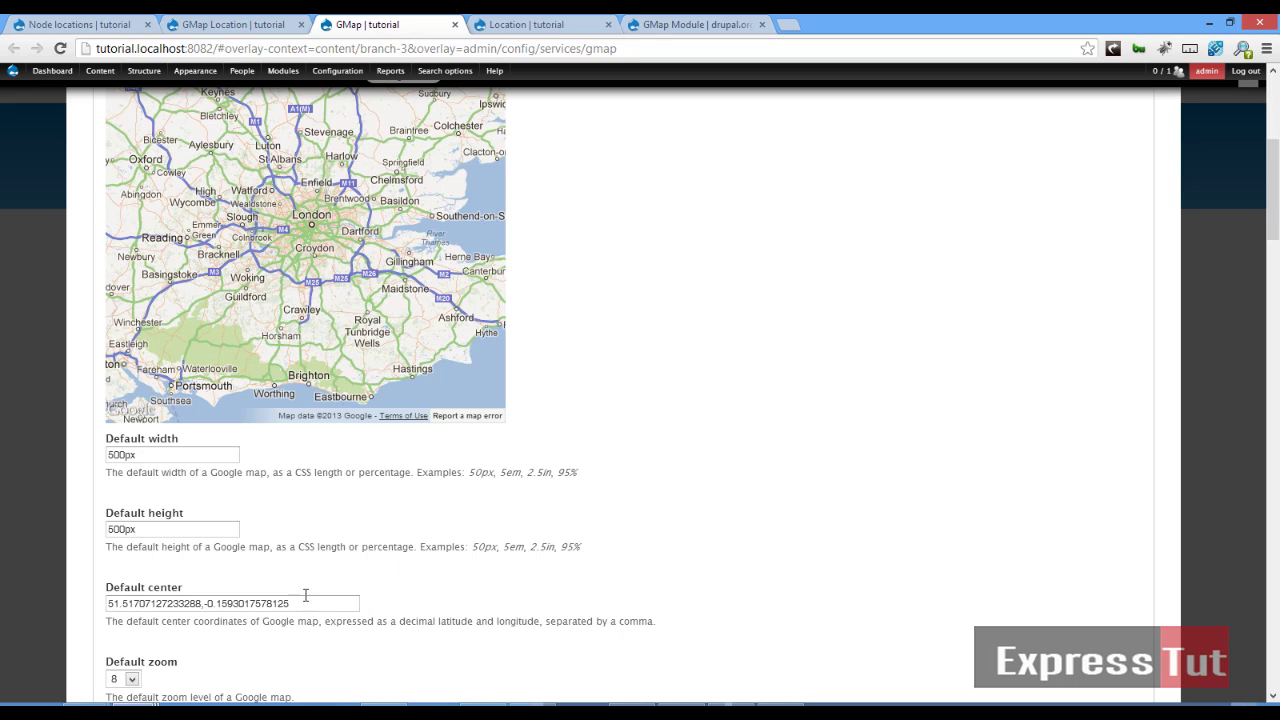
drag(320, 603, 87, 600)
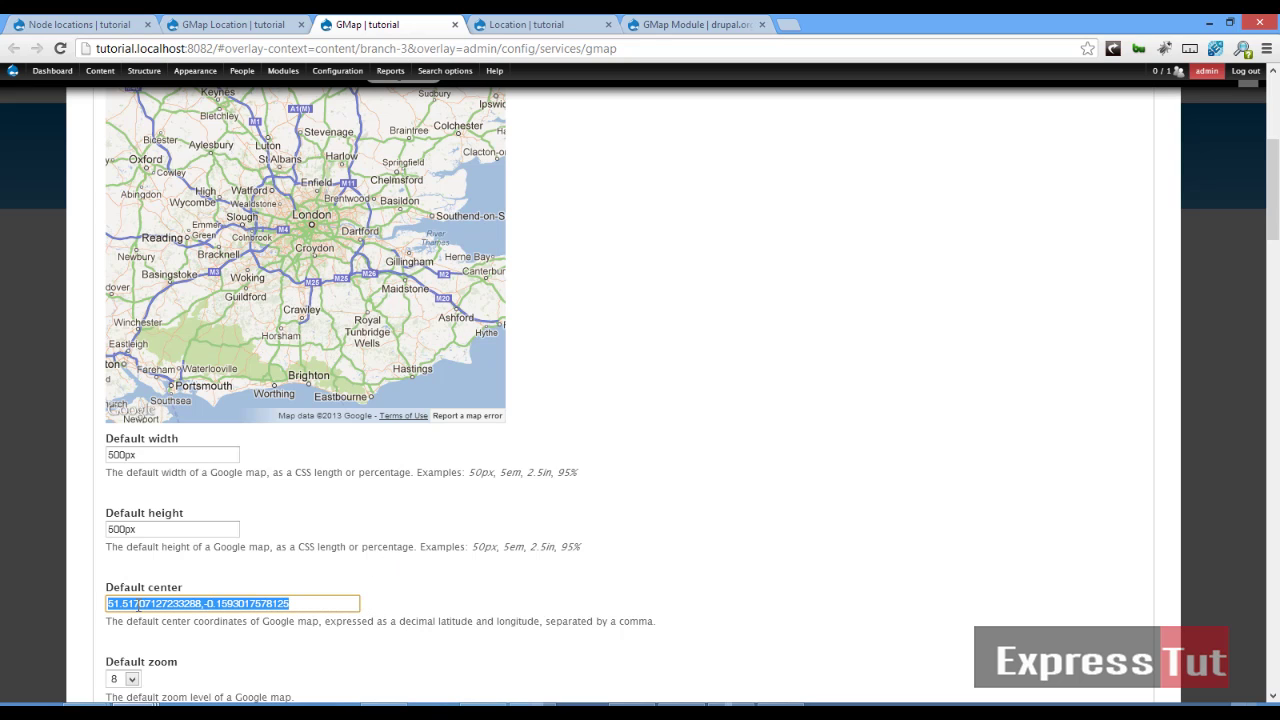
right_click(136, 606)
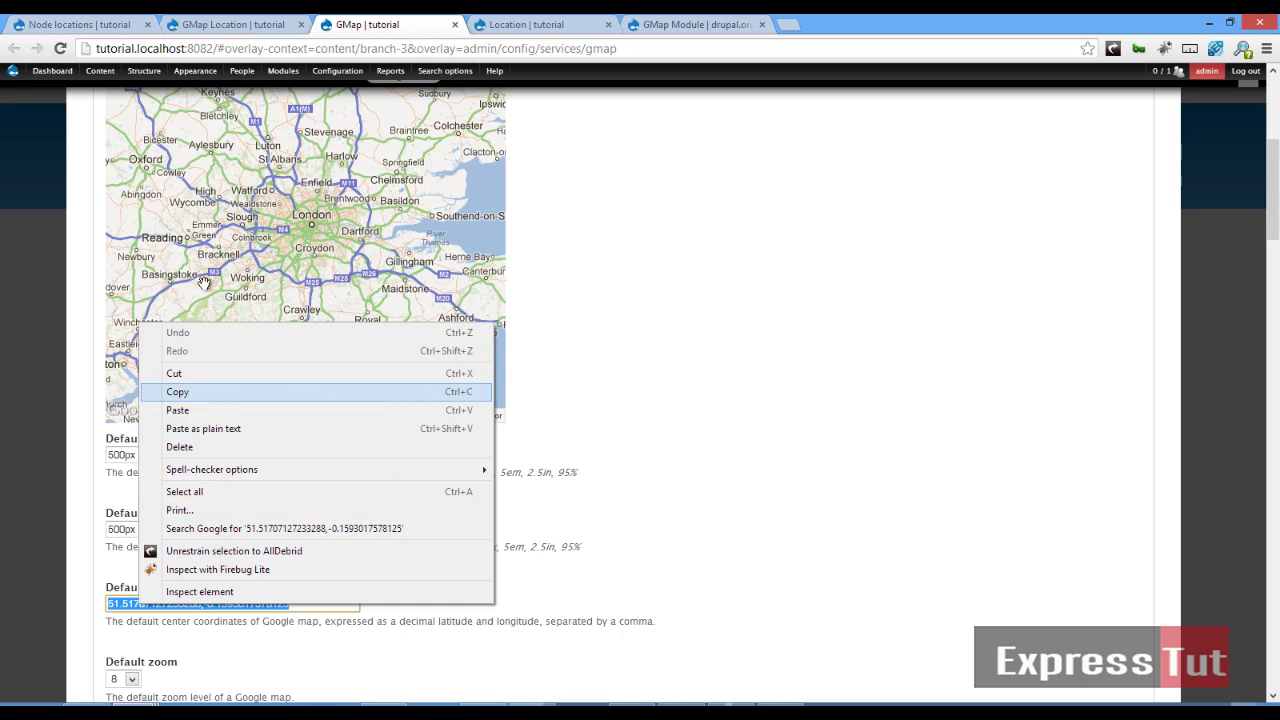
click(177, 391)
Replace center=40,0 in the node map macro with the London coordinates and save the GMap Location settings.
click(225, 24)
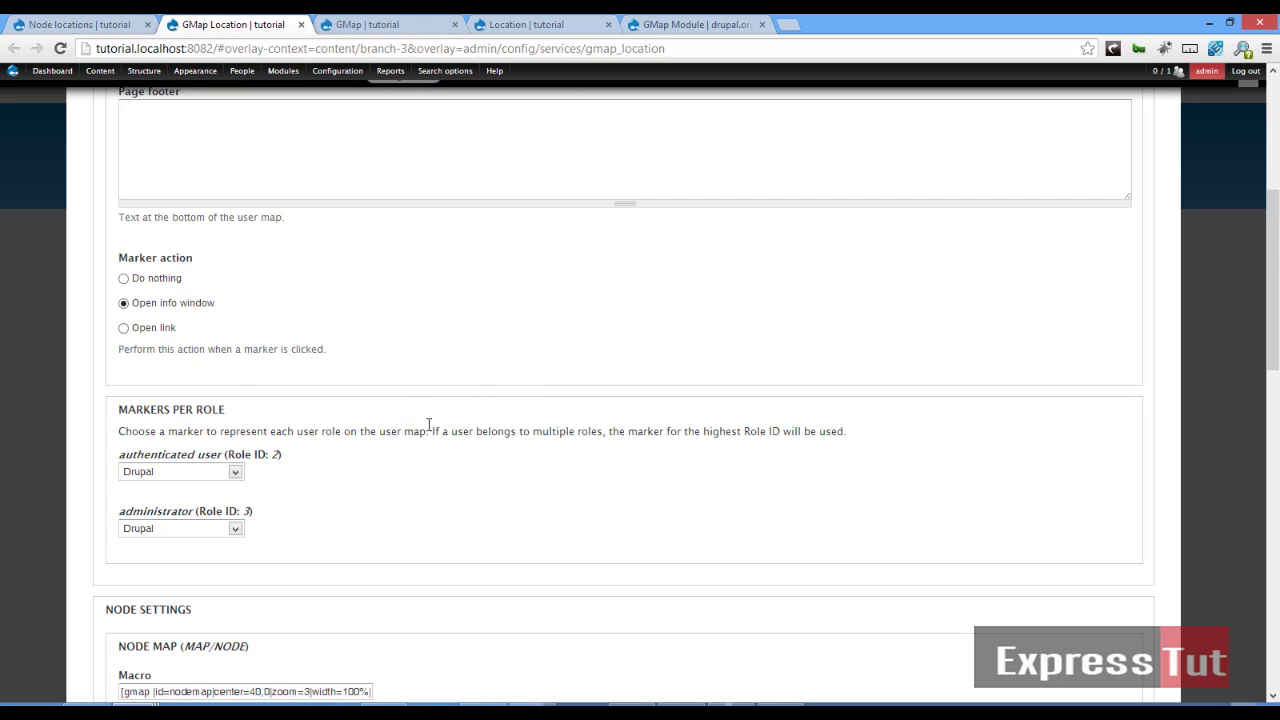
scroll(451, 440, down, 2)
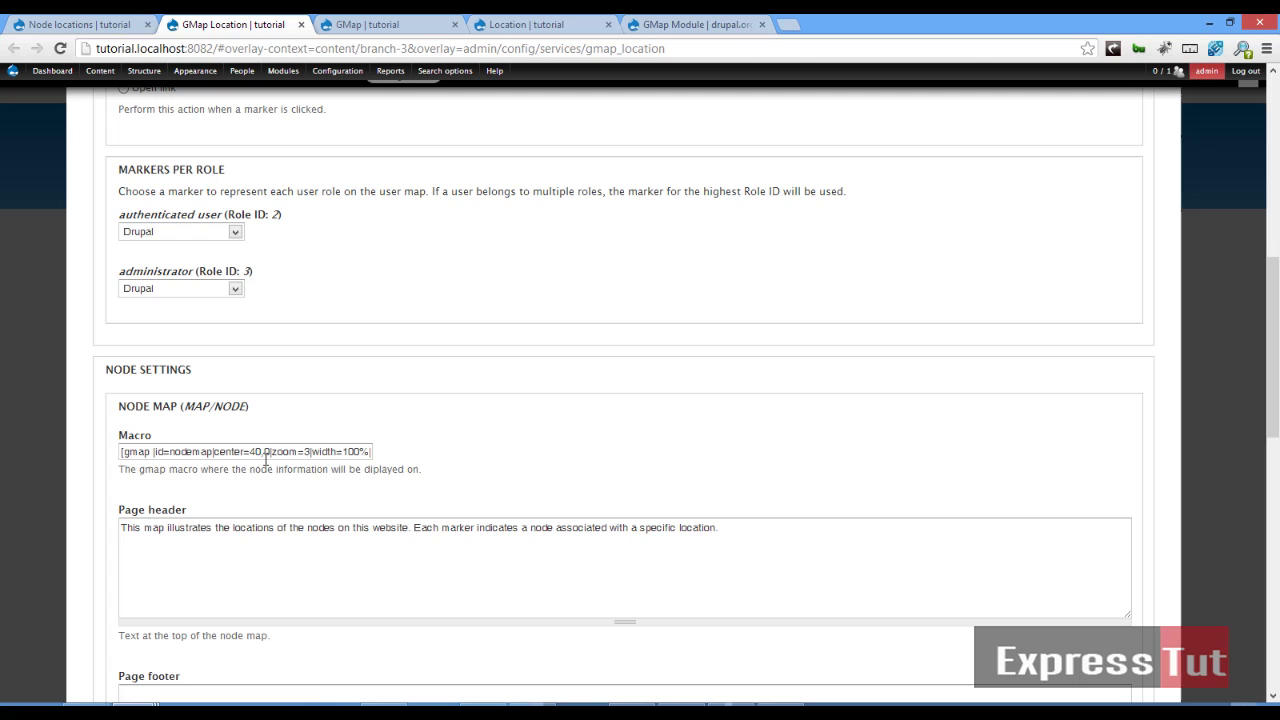
drag(249, 452, 273, 452)
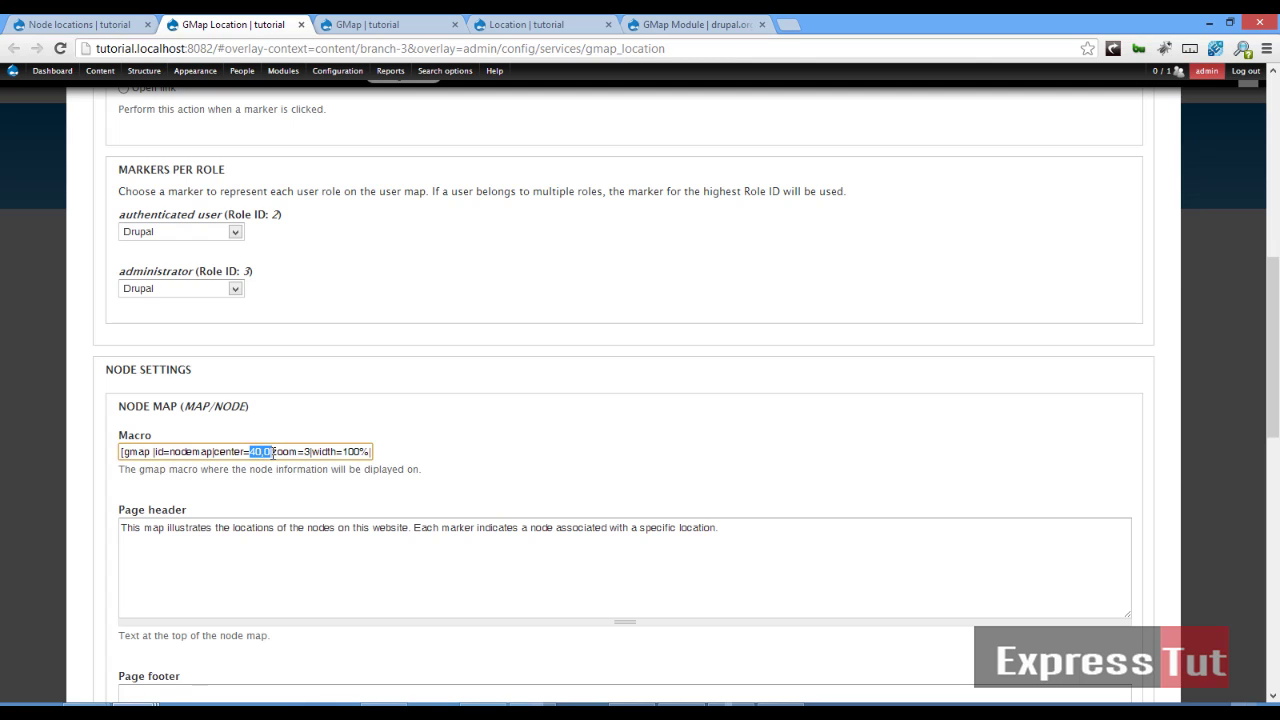
key(ctrl+v)
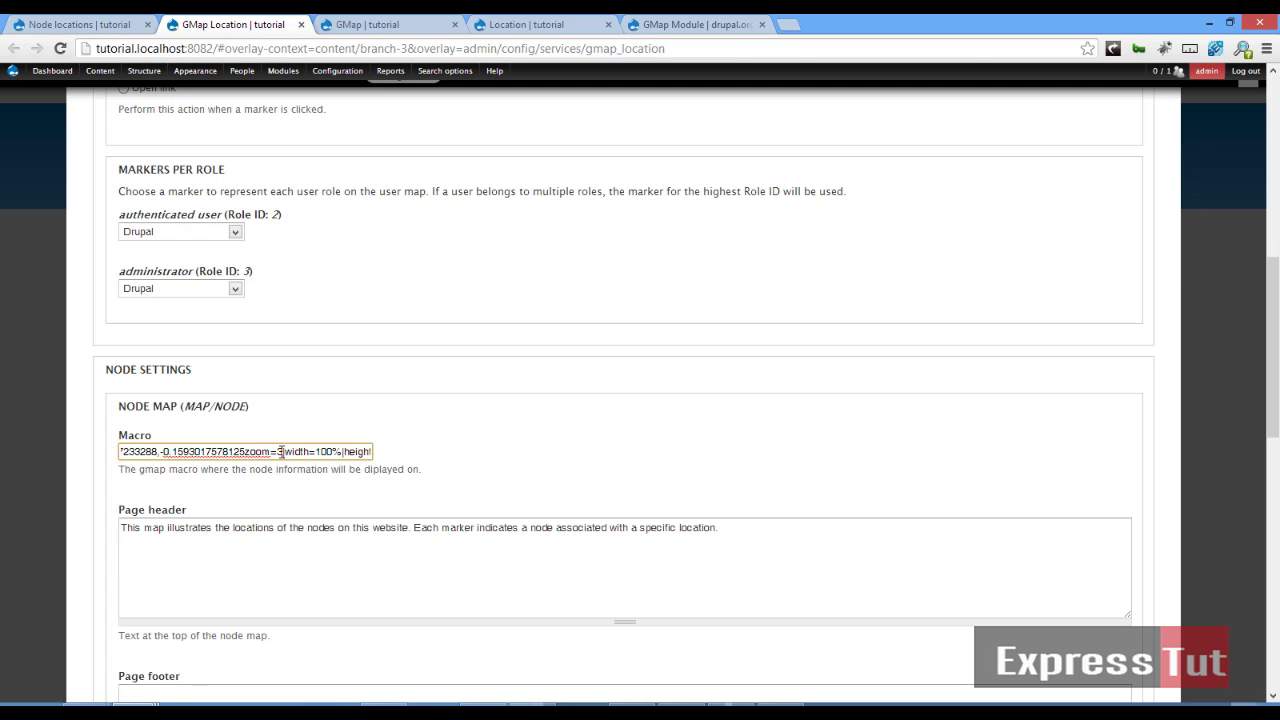
key(ctrl+z)
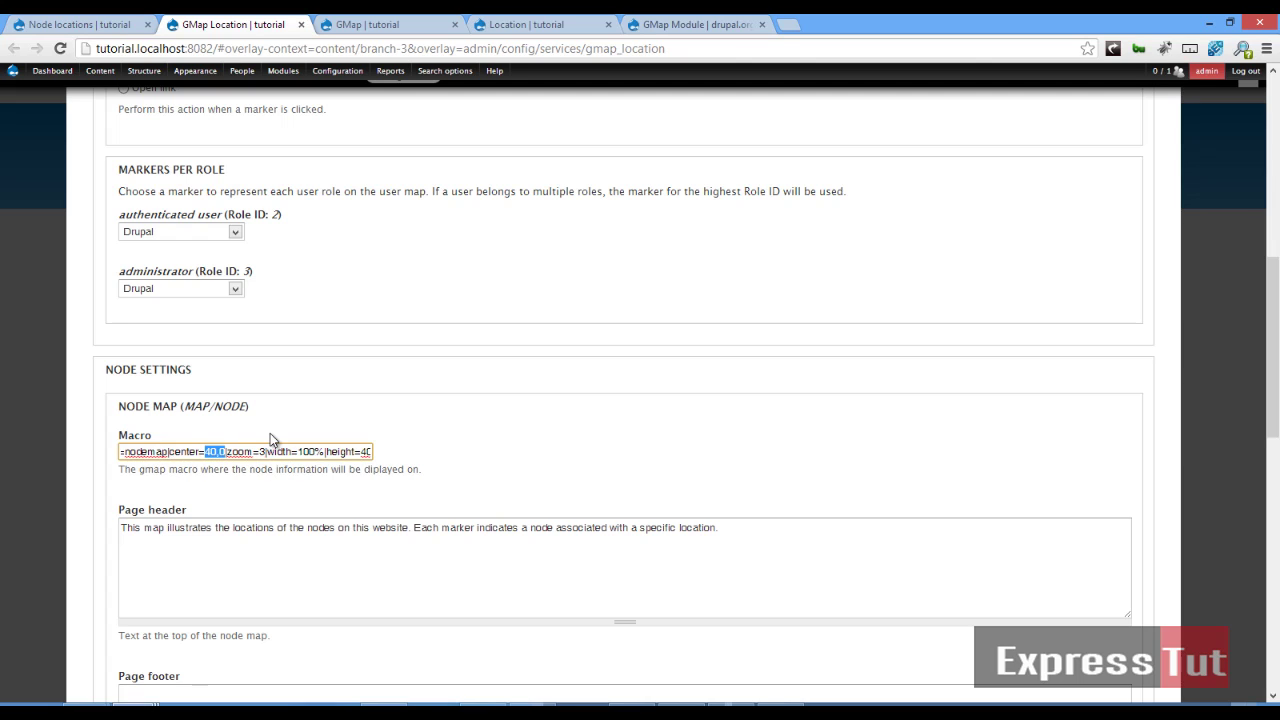
key(ctrl+v)
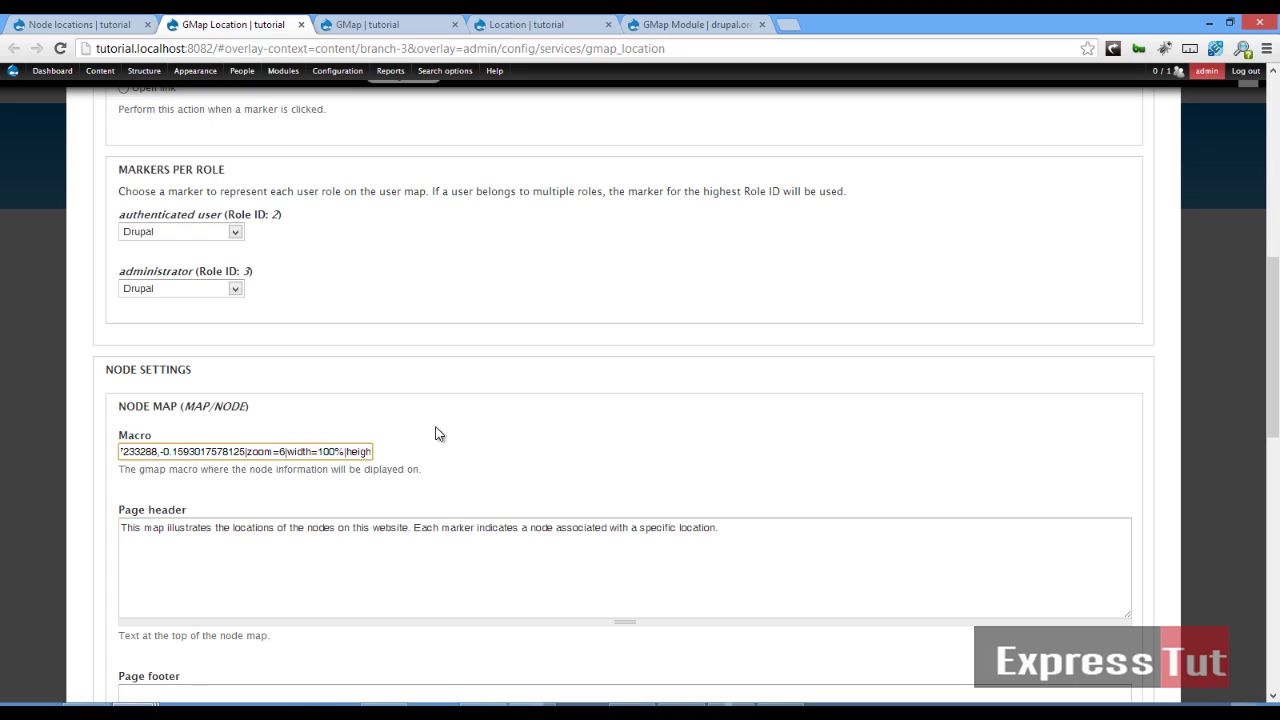
key(Right)
key(Right)
key(Right)
key(Right)
key(Right)
key(Right)
key(Right)
key(Right)
key(Right)
key(Right)
key(Right)
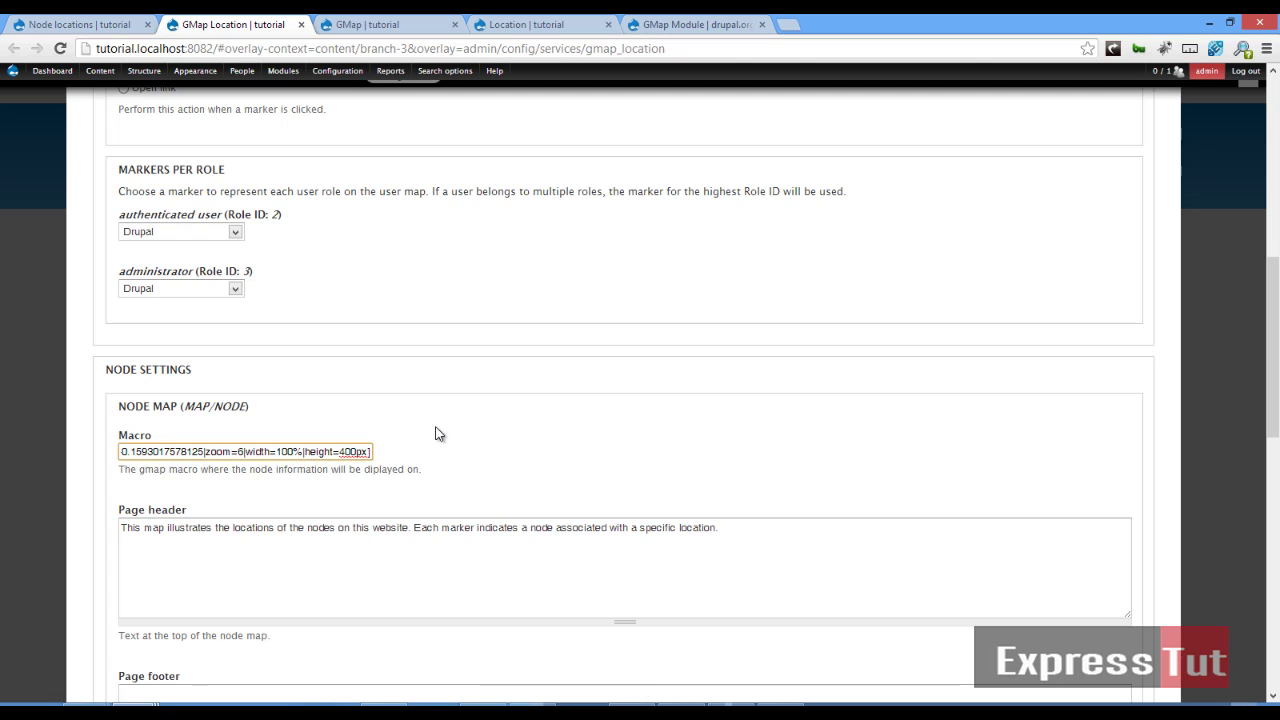
click(523, 411)
scroll(494, 457, down, 6)
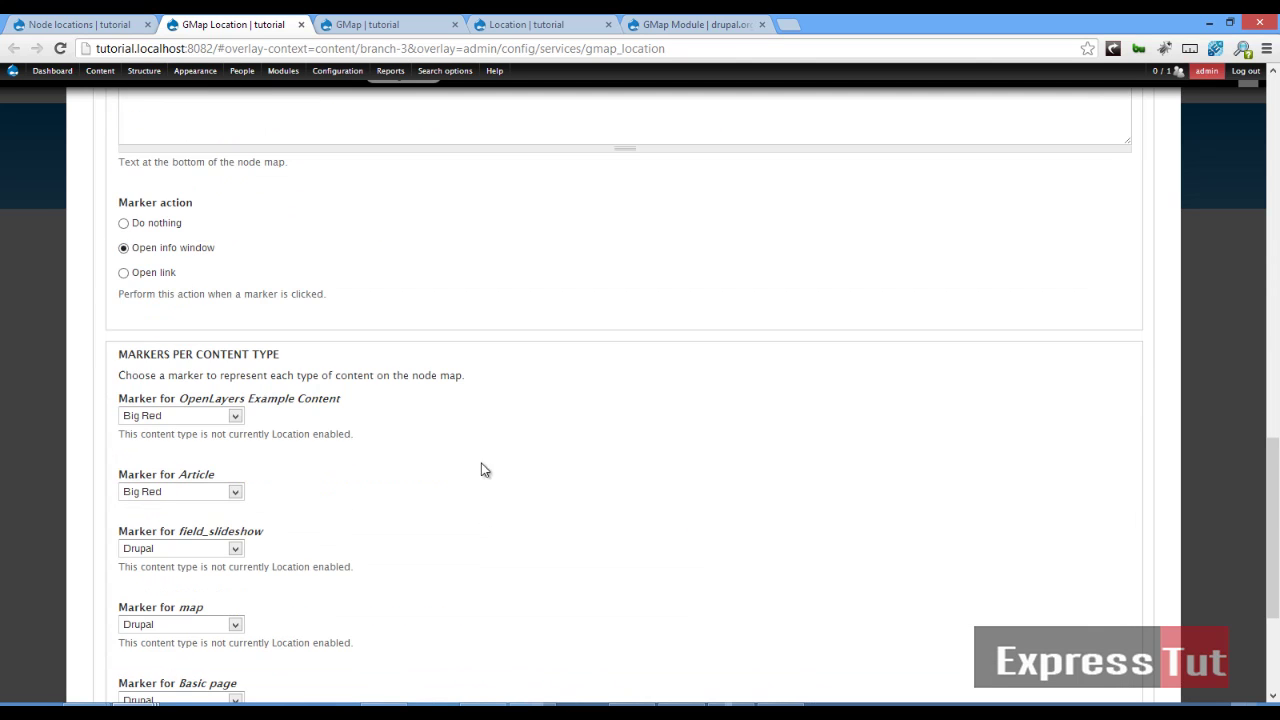
scroll(120, 607, down, 3)
click(163, 630)
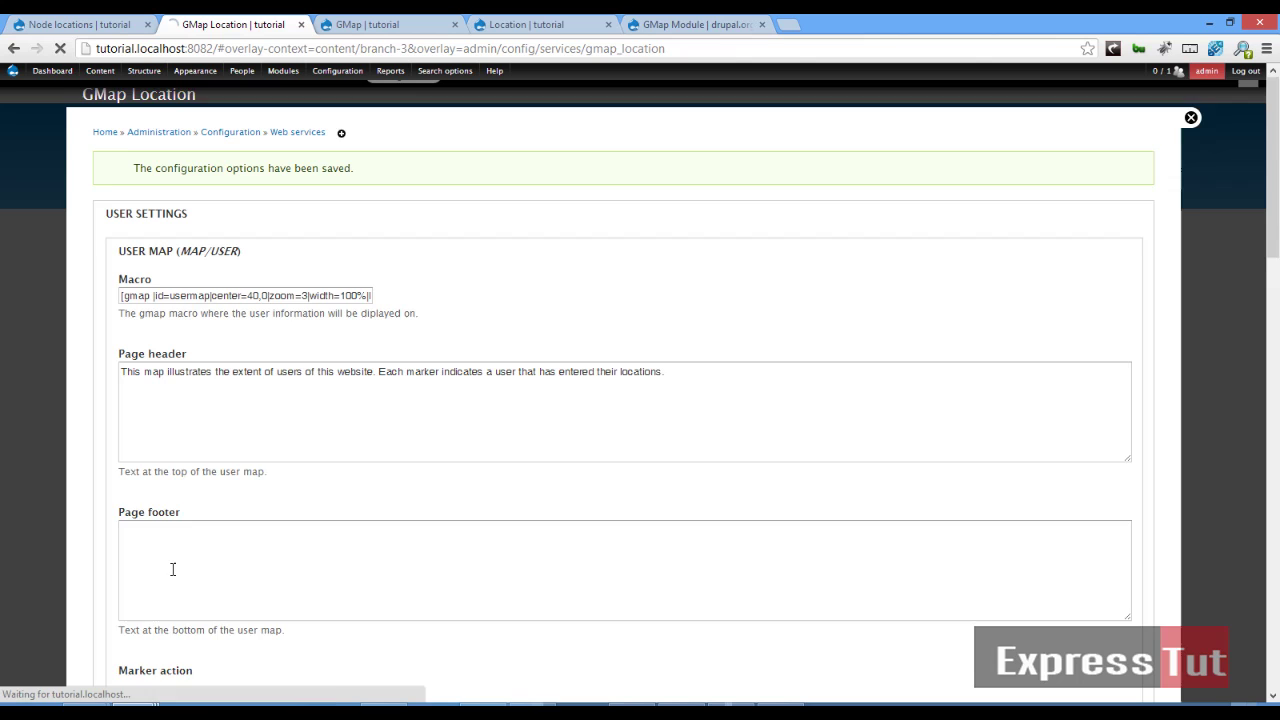
Go from the front page to the Node locations map.
click(105, 150)
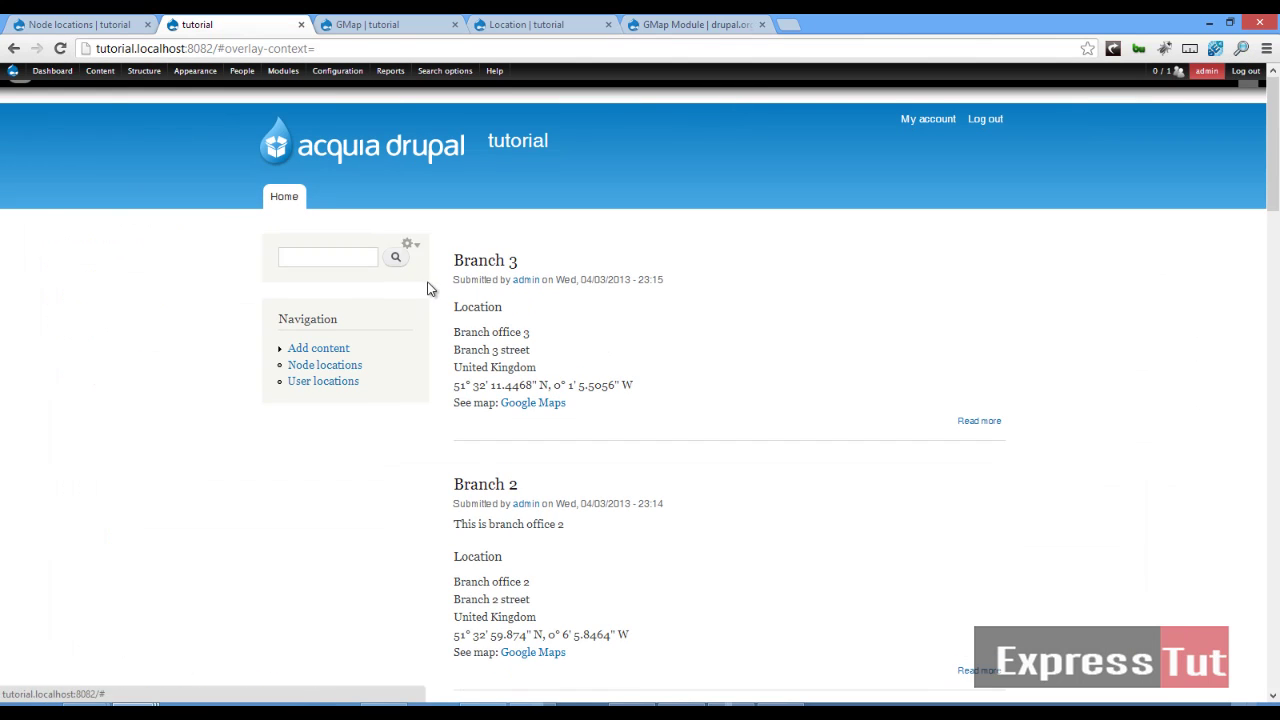
click(342, 366)
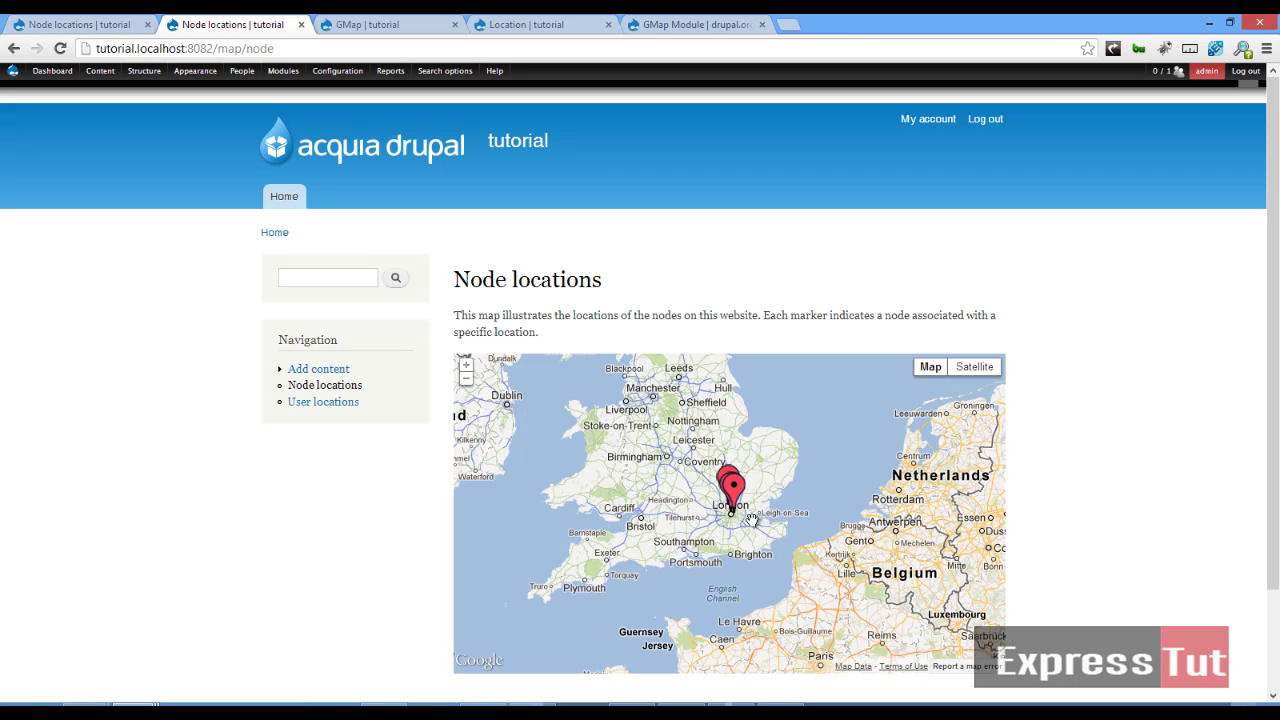
scroll(734, 492, down, 1)
scroll(734, 492, up, 4)
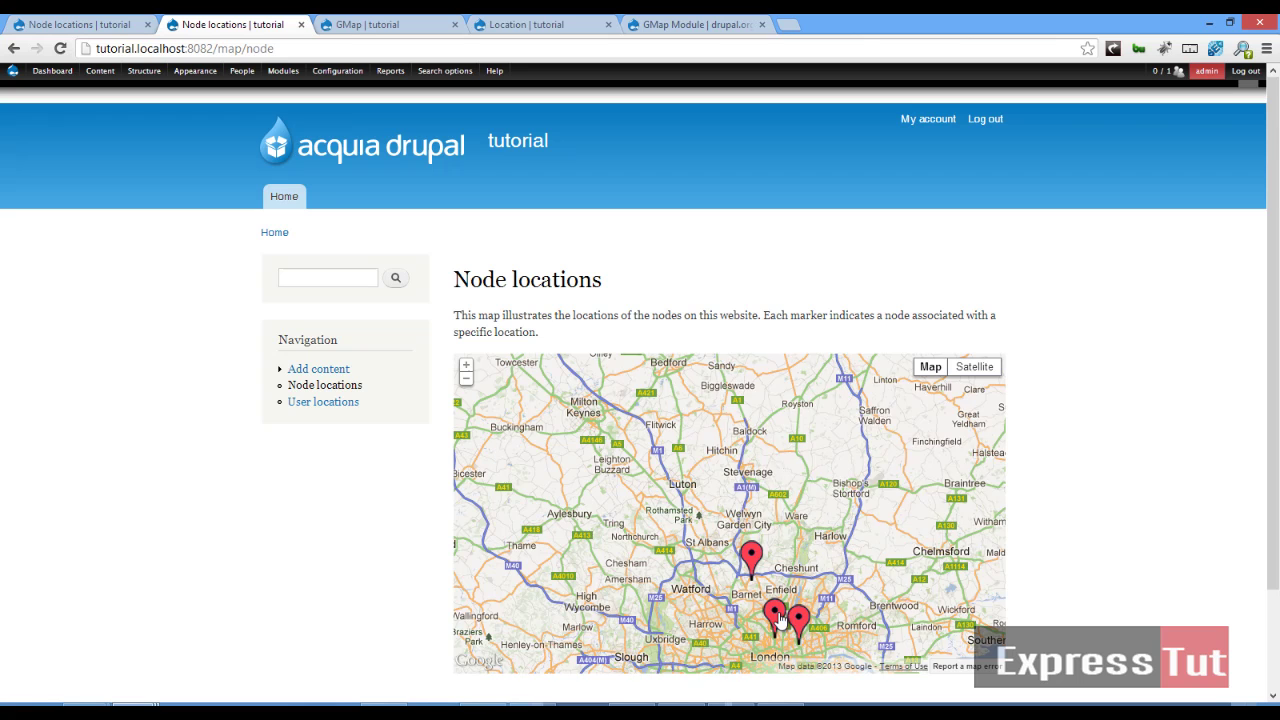
Open and close the info windows of the Branch 2 and Branch 3 markers.
click(777, 618)
click(912, 399)
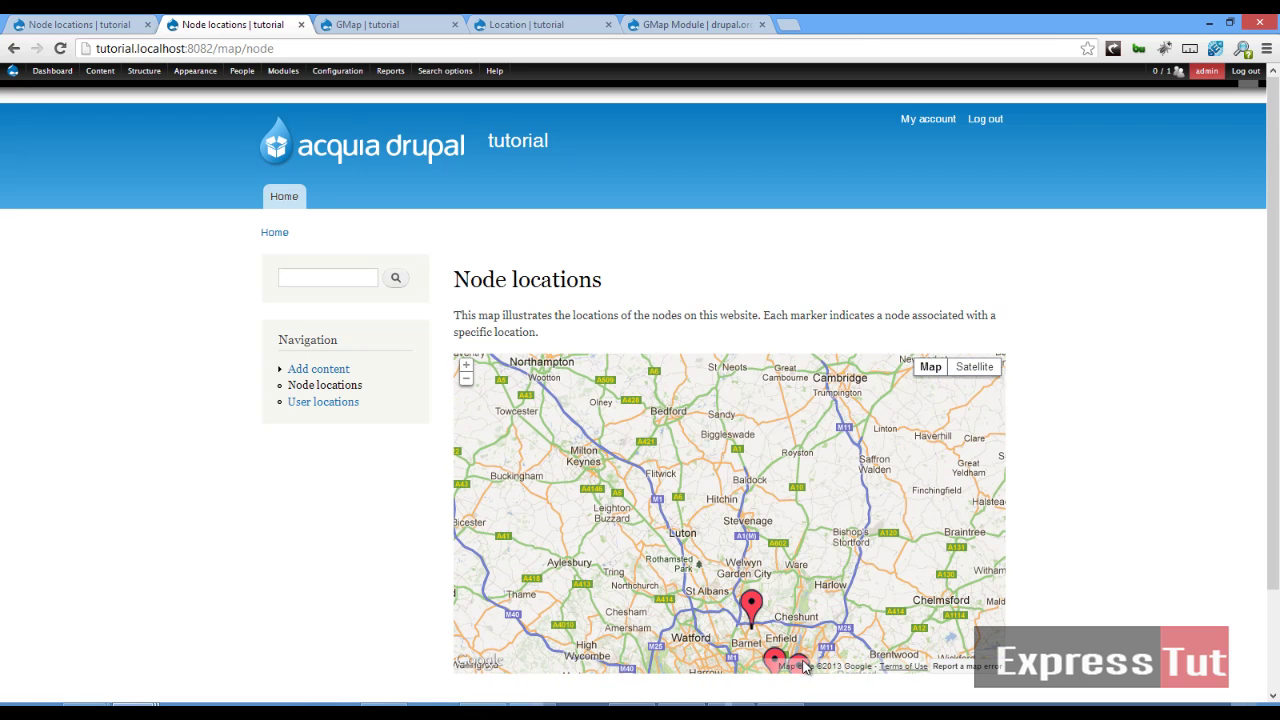
scroll(805, 668, down, 2)
click(818, 598)
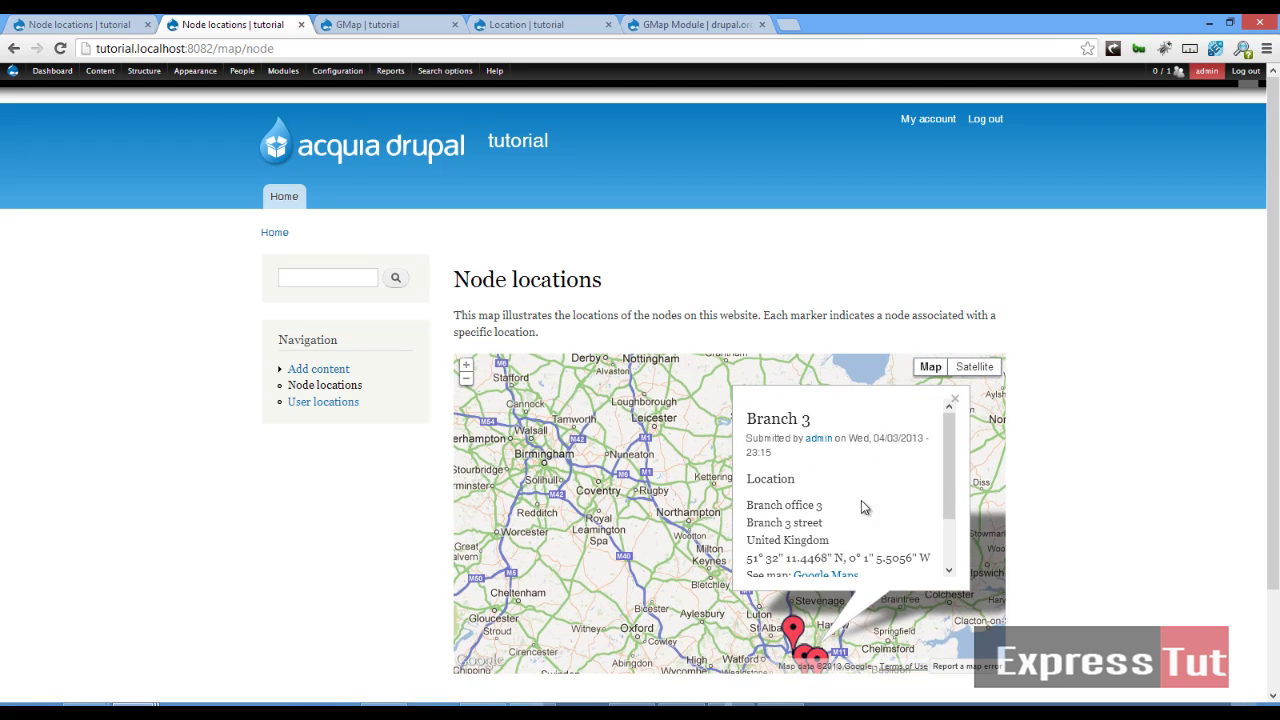
click(954, 399)
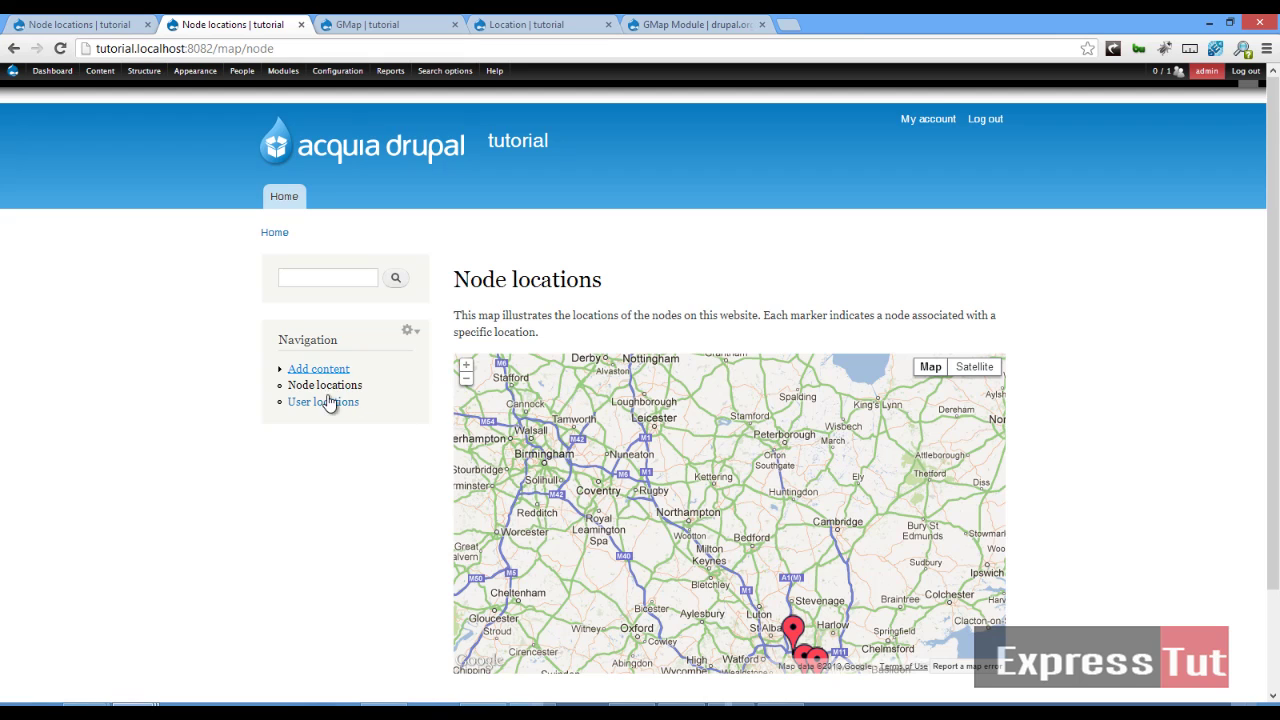
Reach the Node locations link's edit form from the Navigation block's Edit menu and its links list.
click(405, 332)
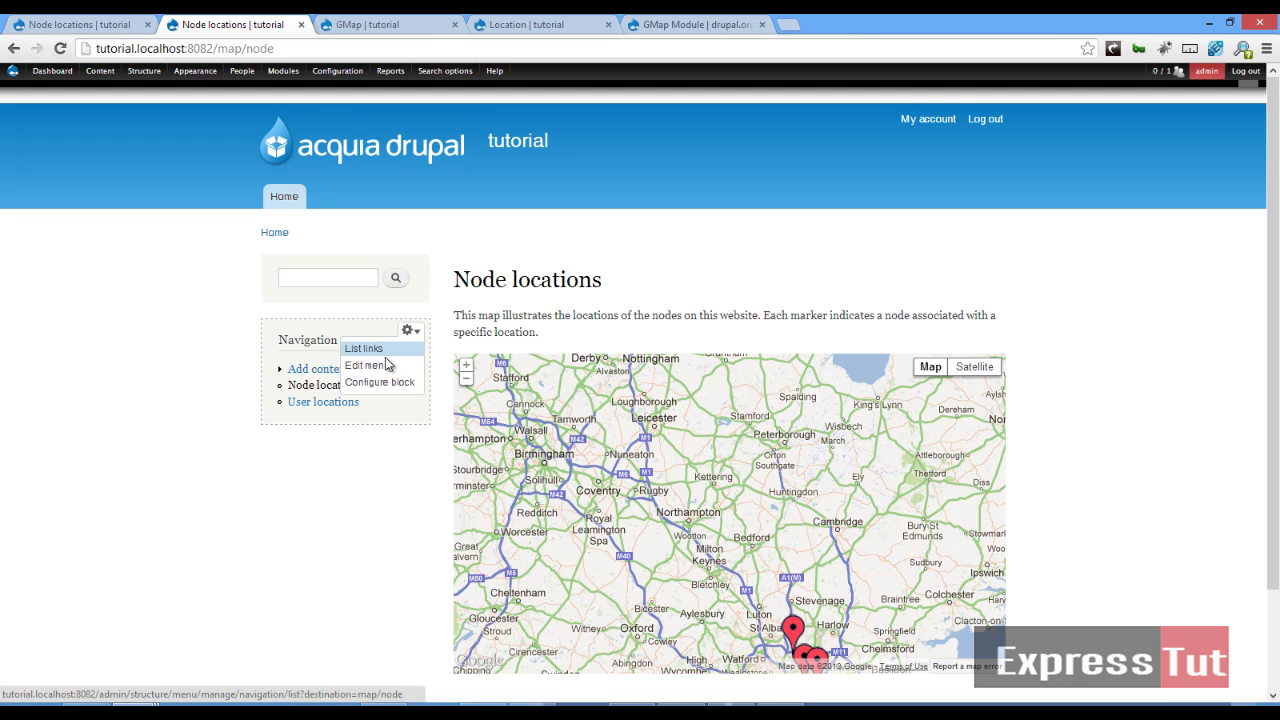
click(387, 365)
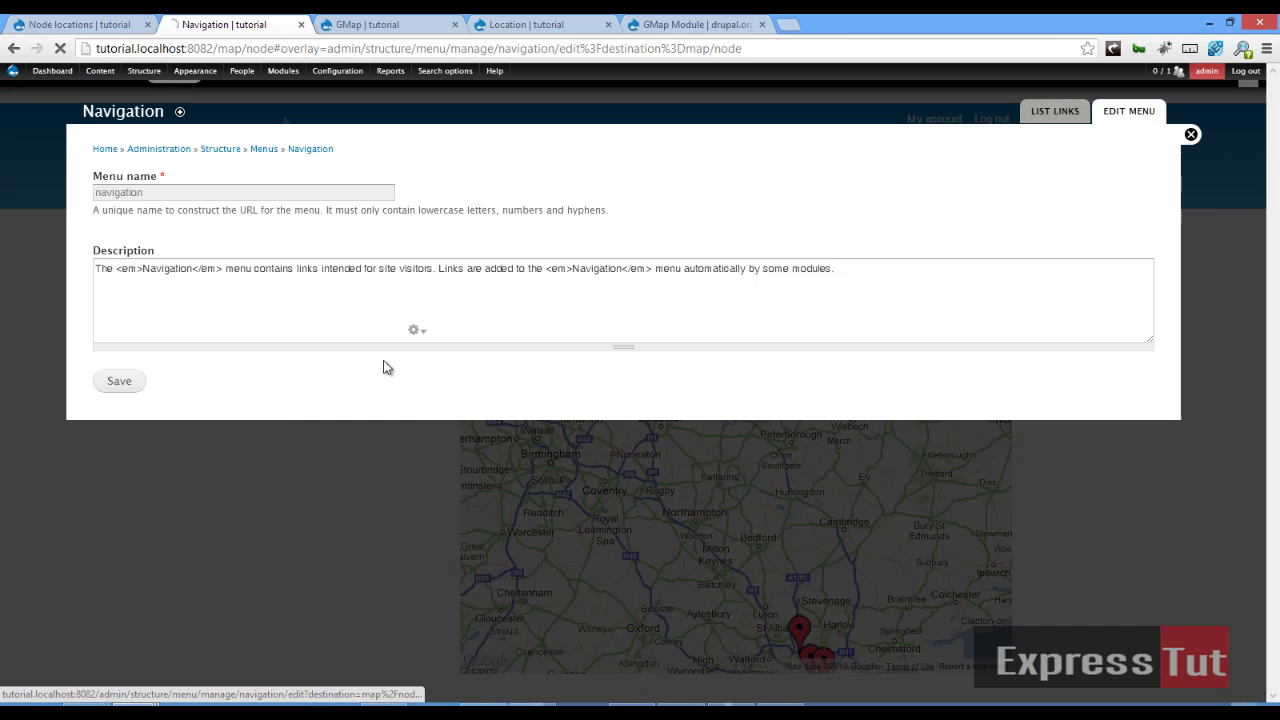
click(311, 150)
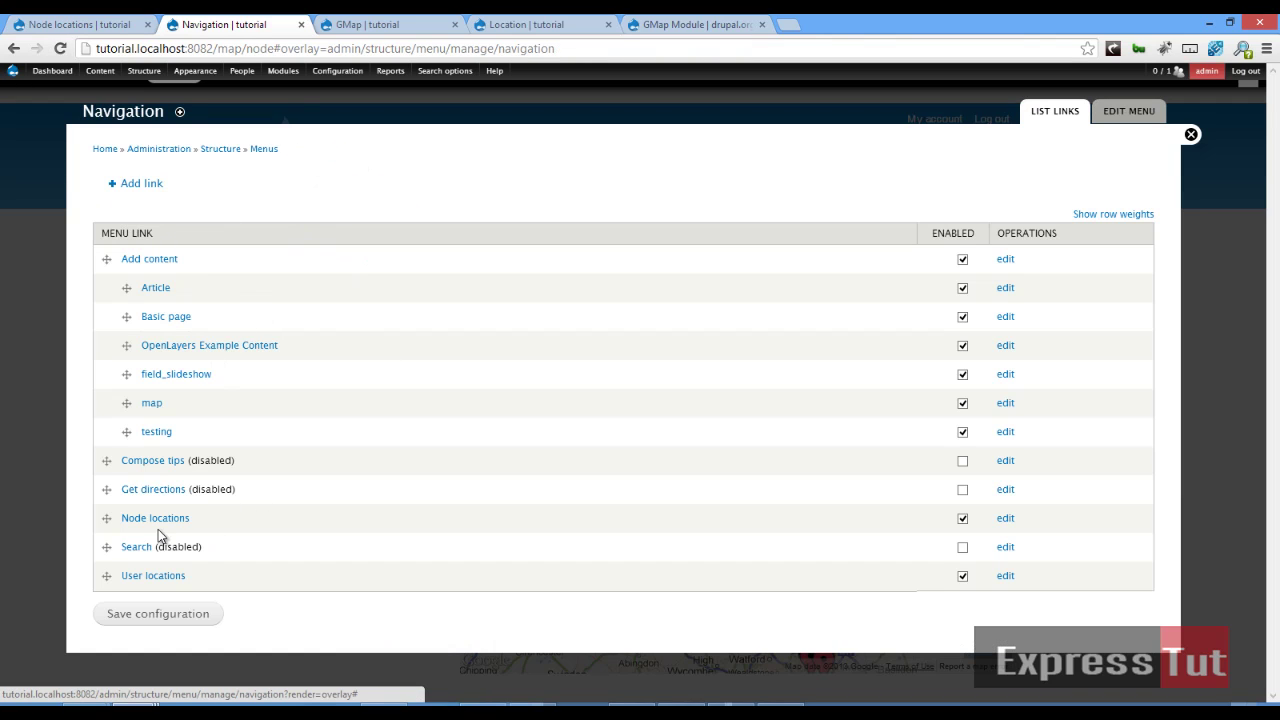
click(999, 520)
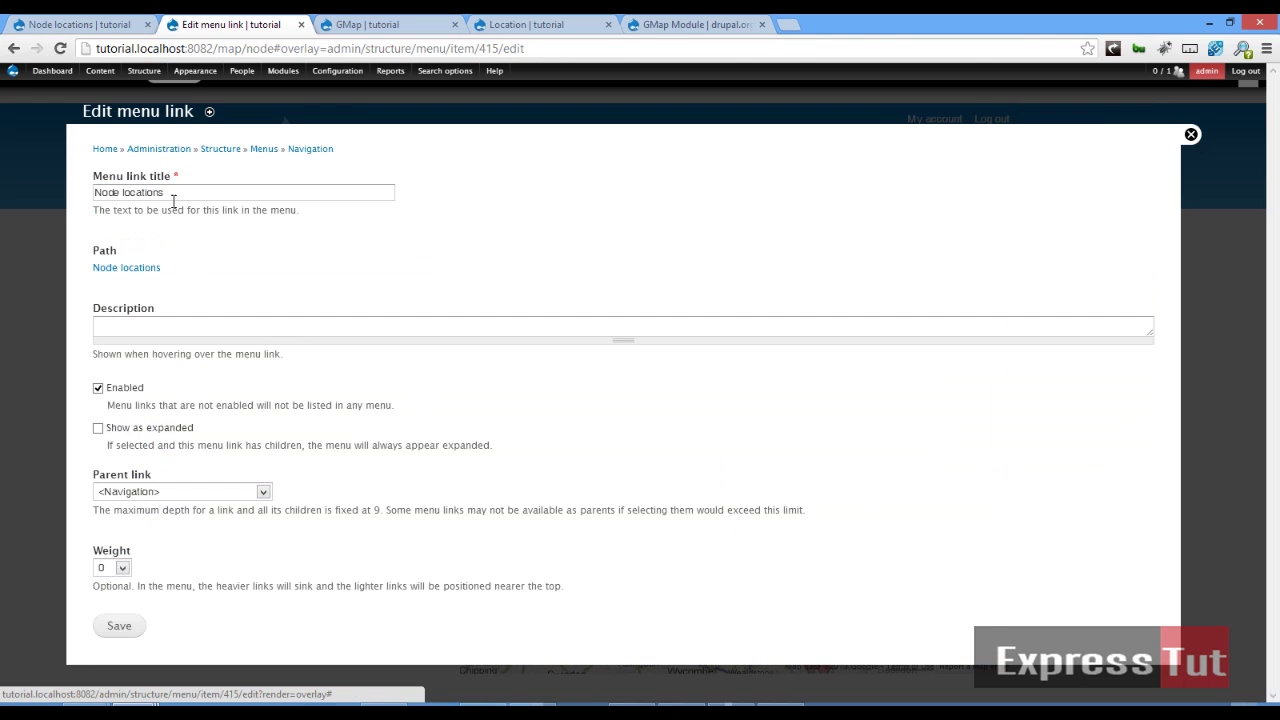